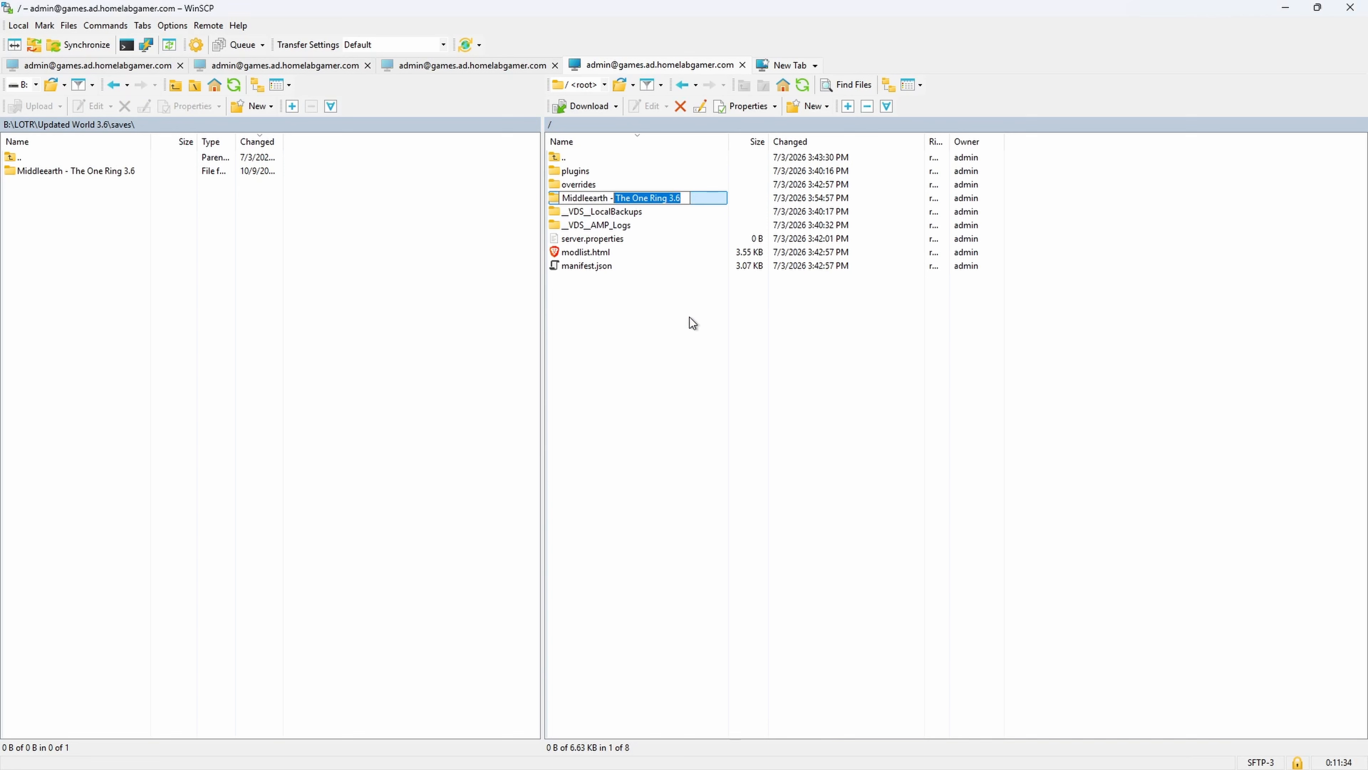
# - Rename the remote "Middleearth - The One Ring 3.6" folder to "Middleearth"
pyautogui.press('BackSpace')
pyautogui.hotkey('shift', 'Home')
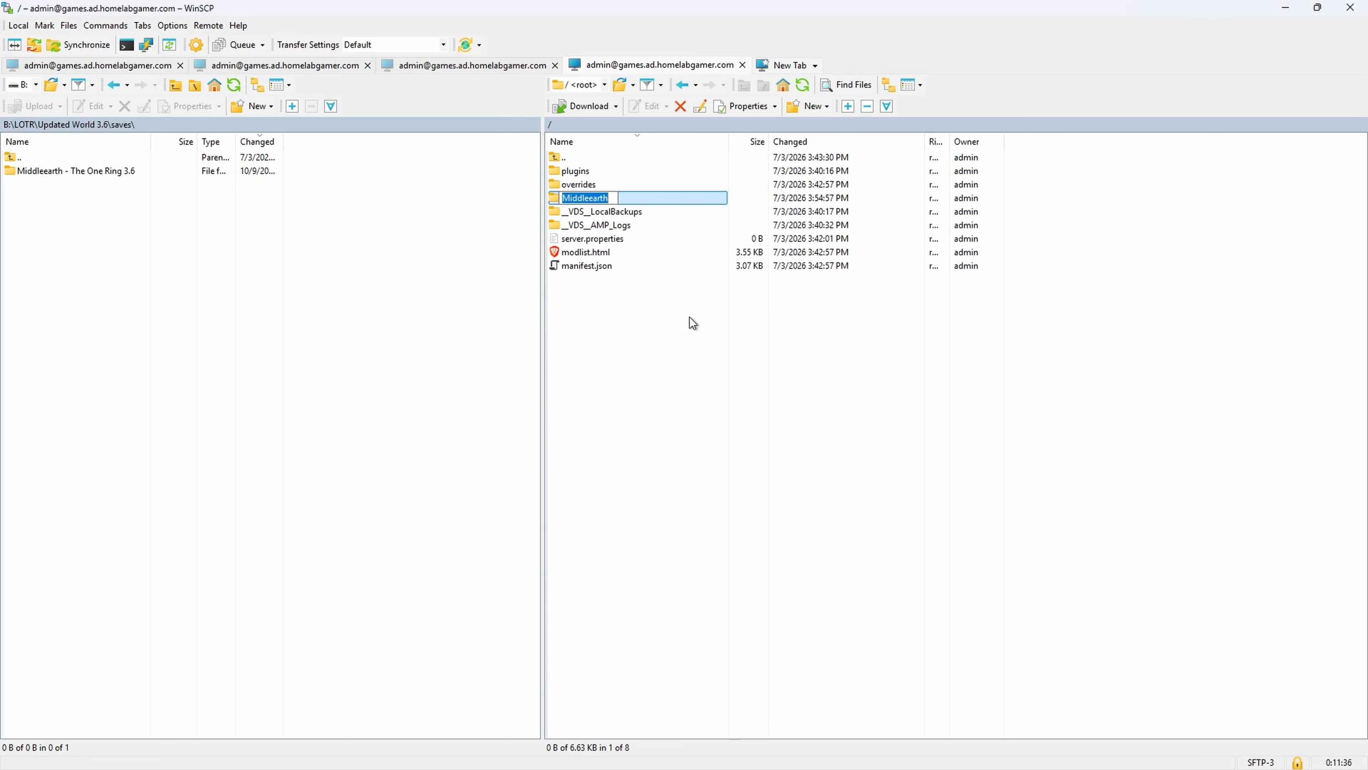
pyautogui.press('Return')
# - Move all folders and files inside the remote overrides folder to the root path /*.*
pyautogui.doubleClick(596, 184)
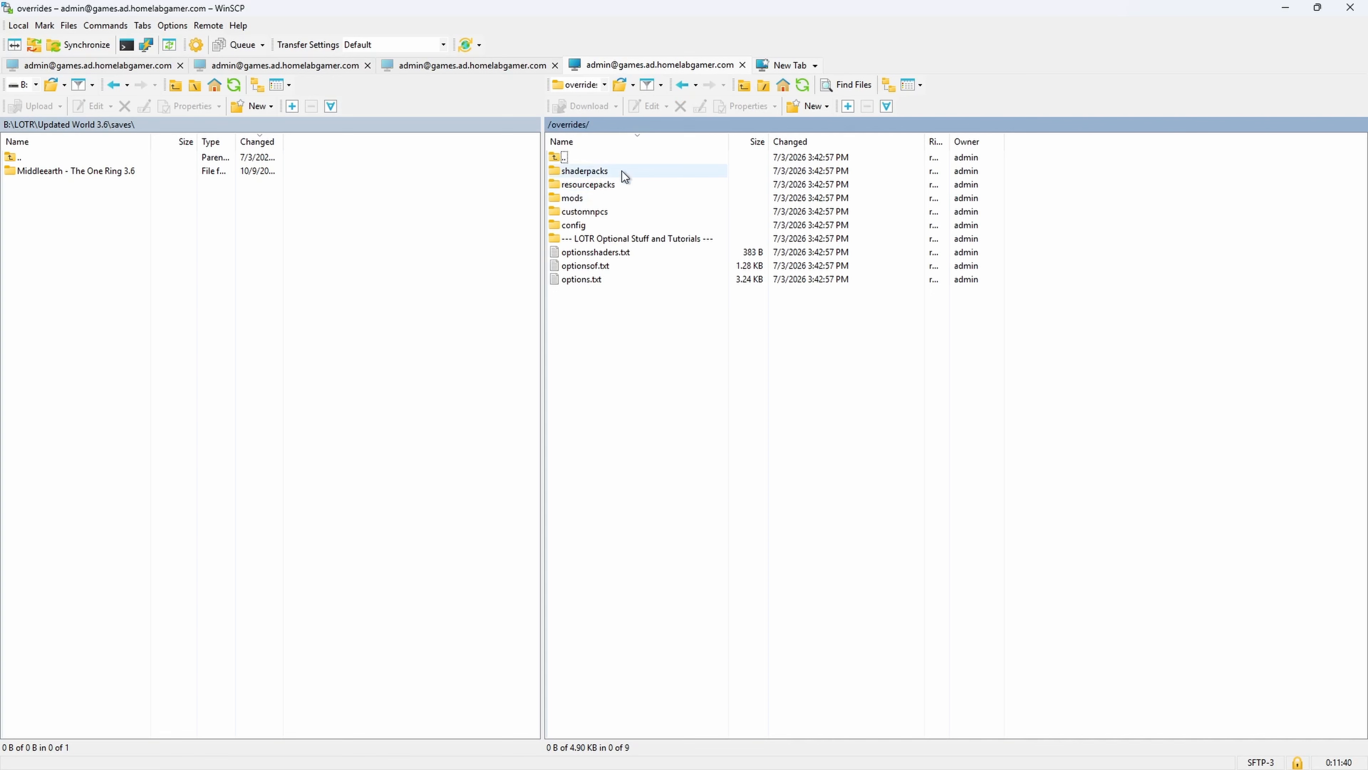
pyautogui.doubleClick(579, 152)
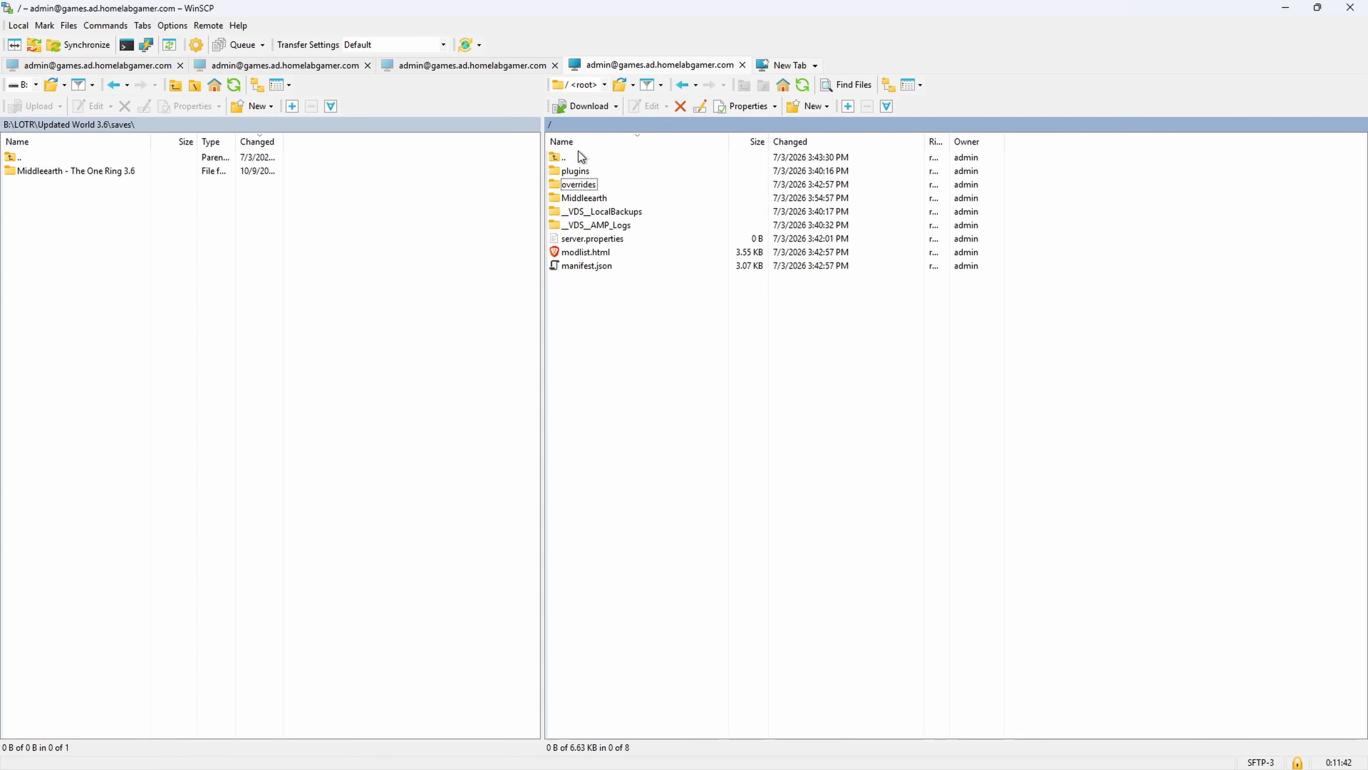
pyautogui.click(580, 157)
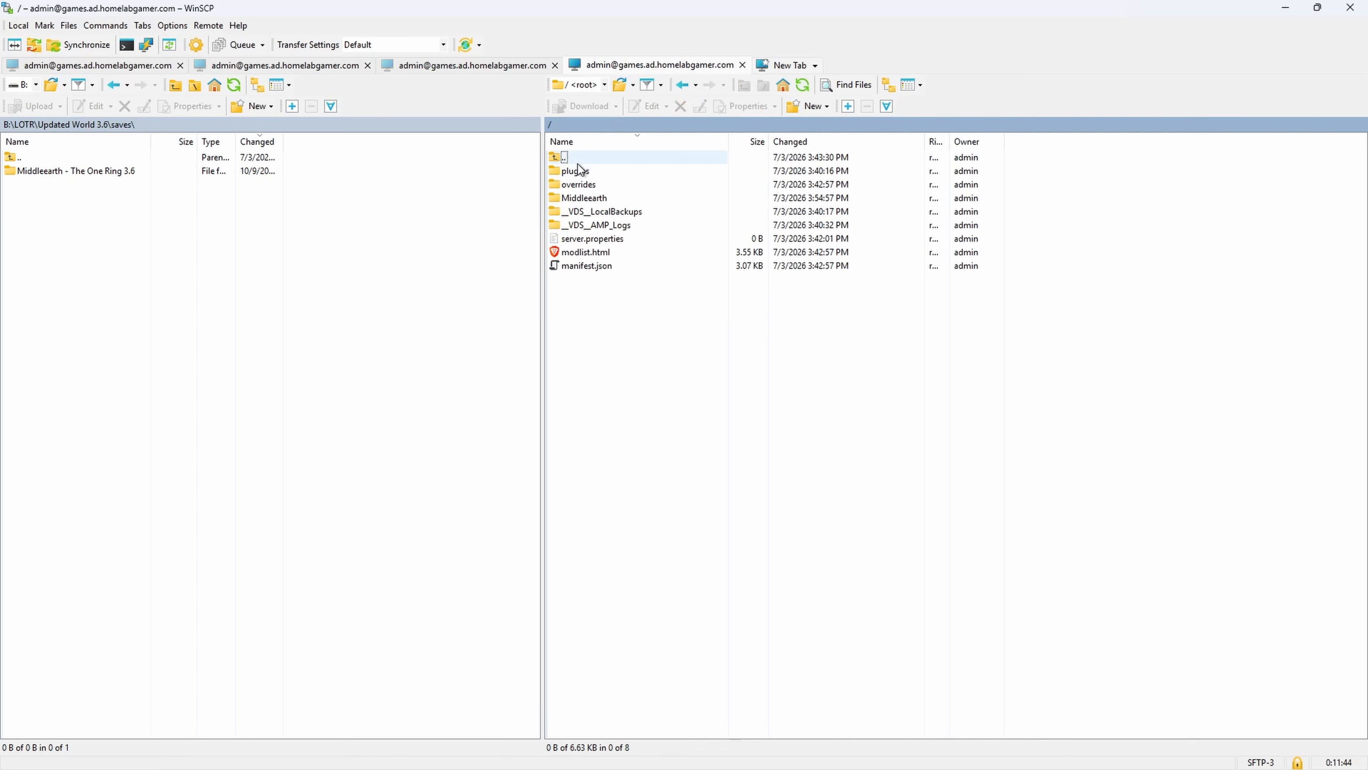
pyautogui.doubleClick(595, 185)
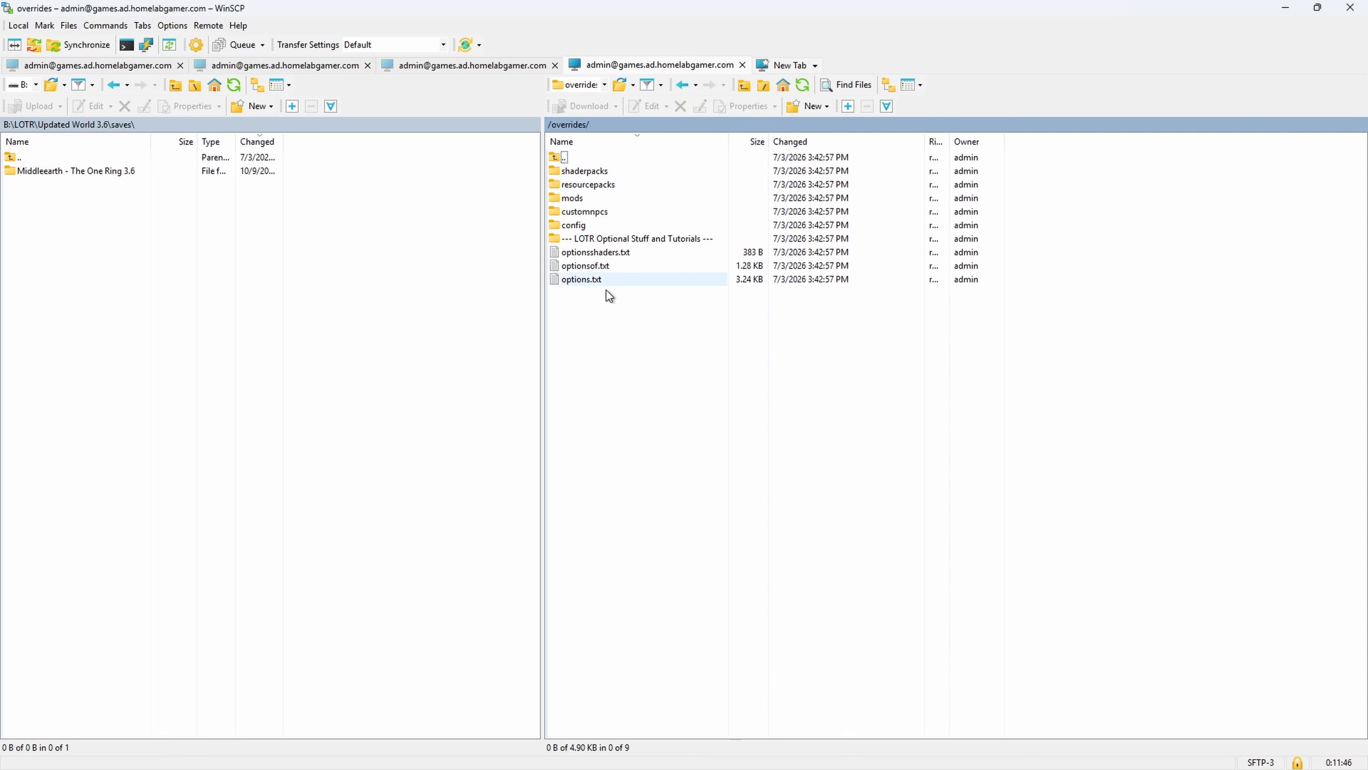
pyautogui.moveTo(606, 290); pyautogui.dragTo(589, 173)
pyautogui.rightClick(589, 172)
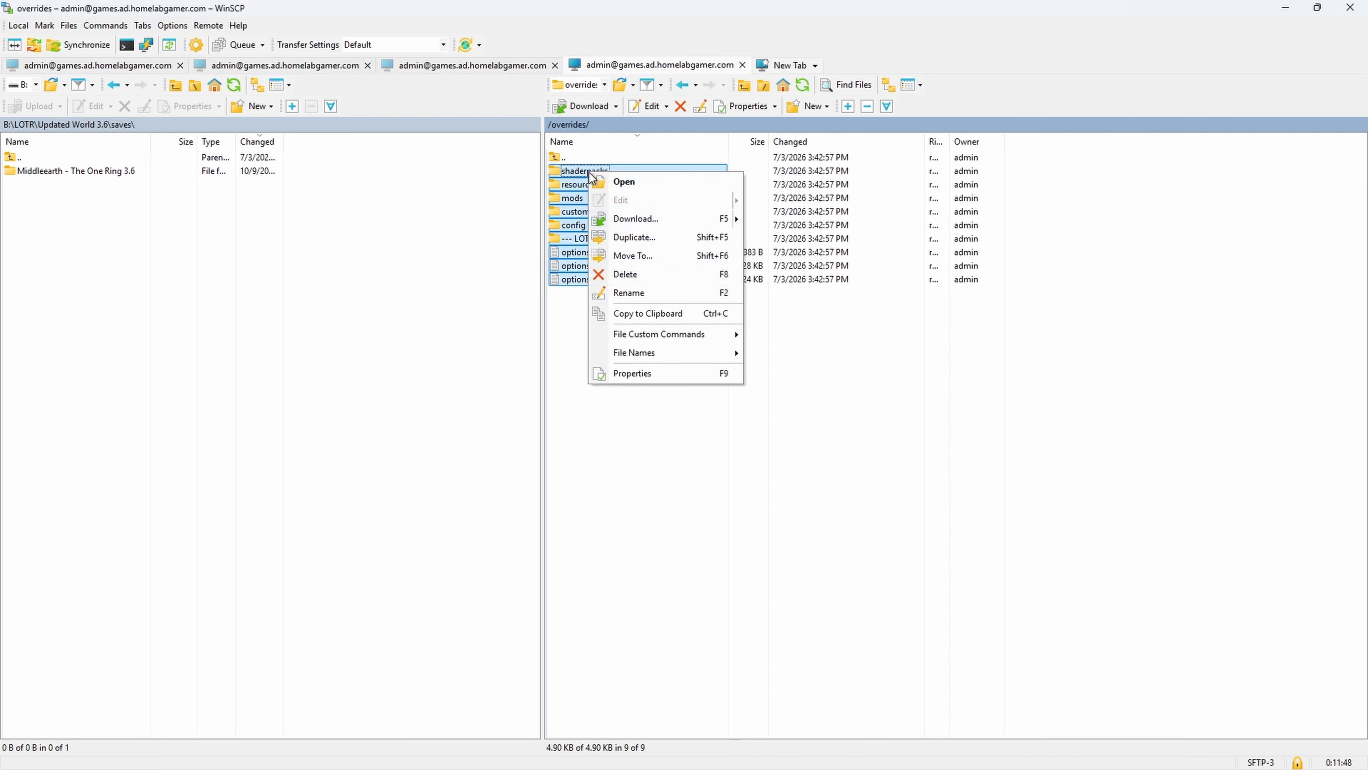
pyautogui.click(630, 257)
pyautogui.click(581, 387)
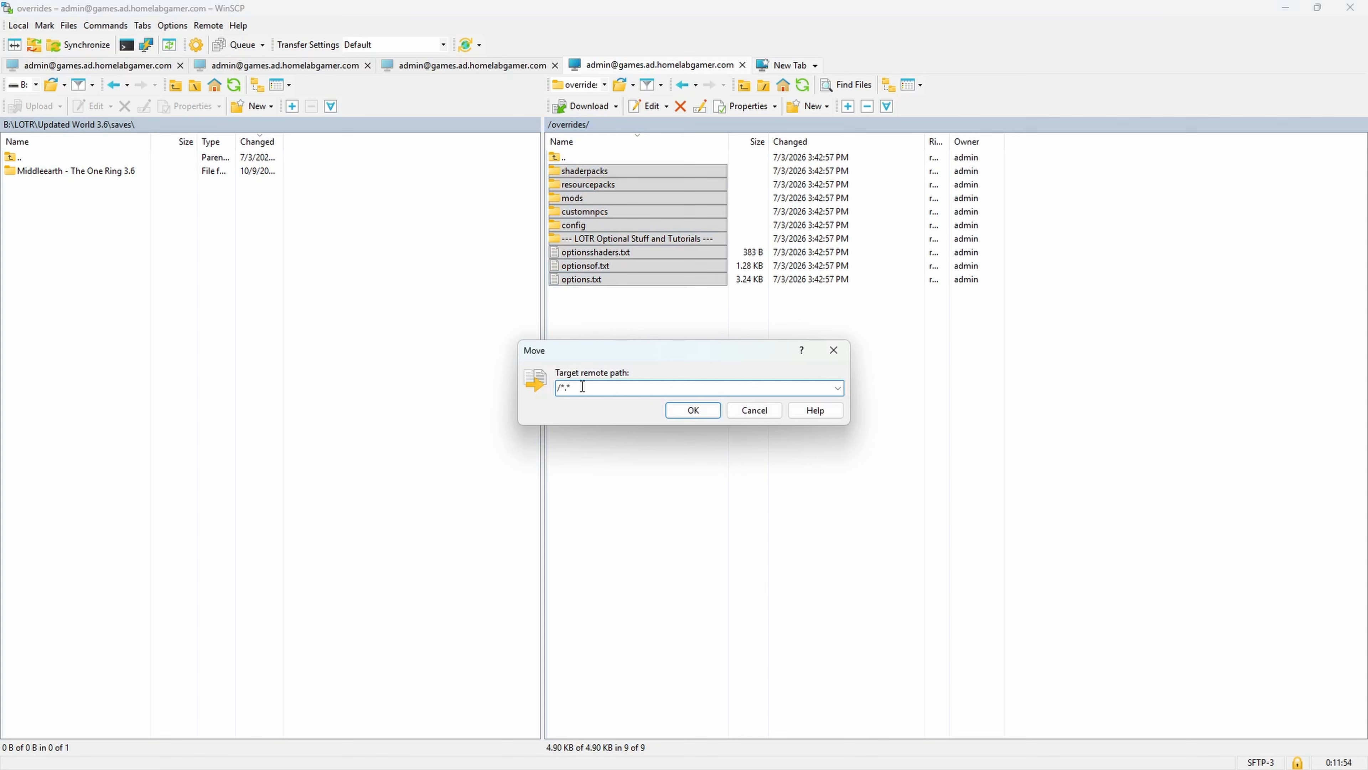
pyautogui.press('Return')
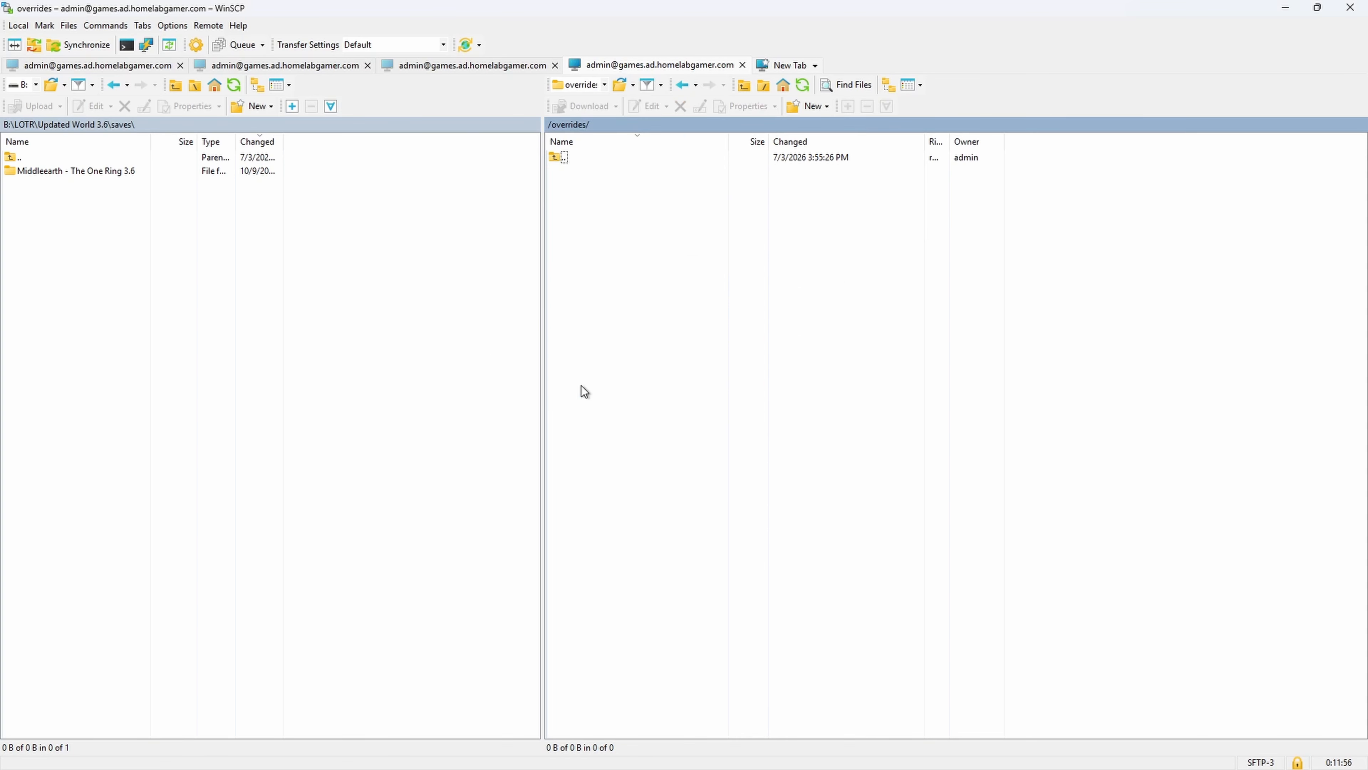
# - Return to the remote root directory and delete the overrides folder
pyautogui.doubleClick(608, 158)
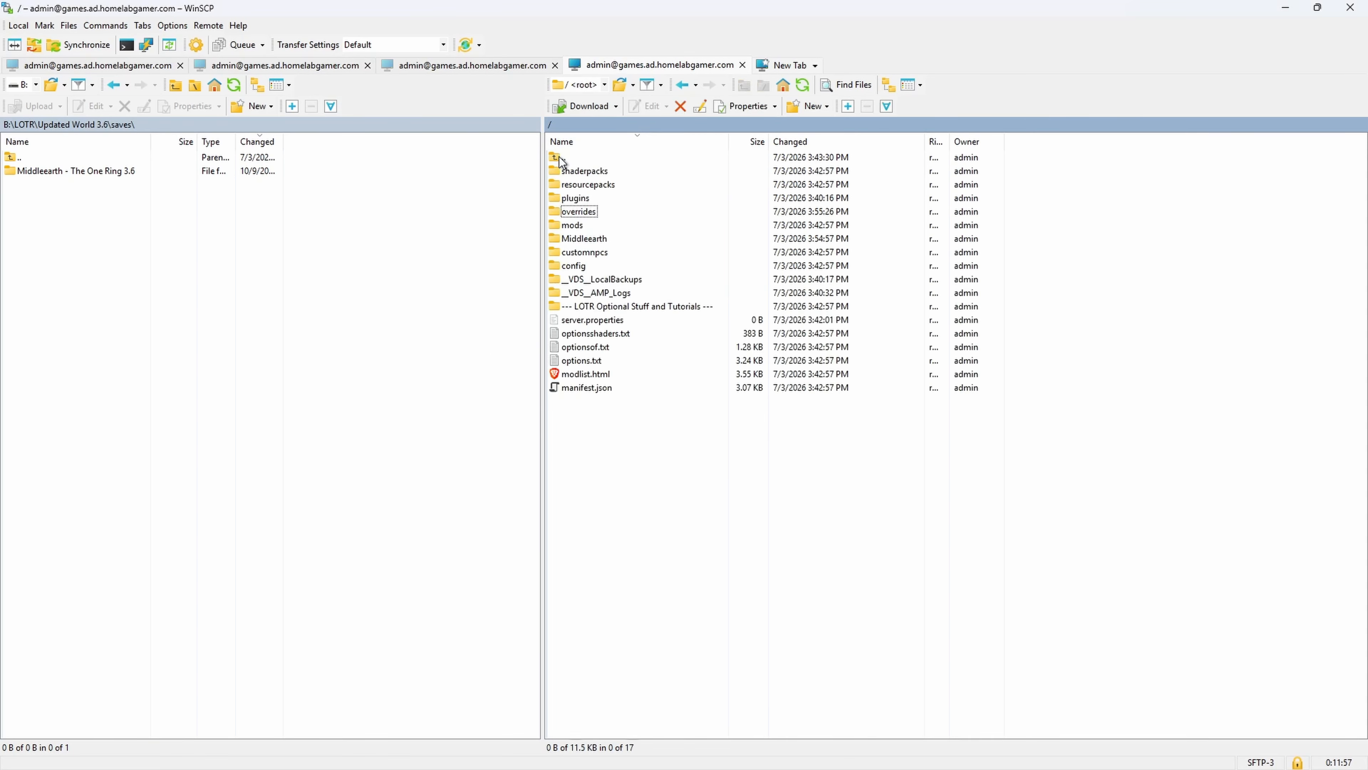
pyautogui.rightClick(585, 216)
pyautogui.click(644, 317)
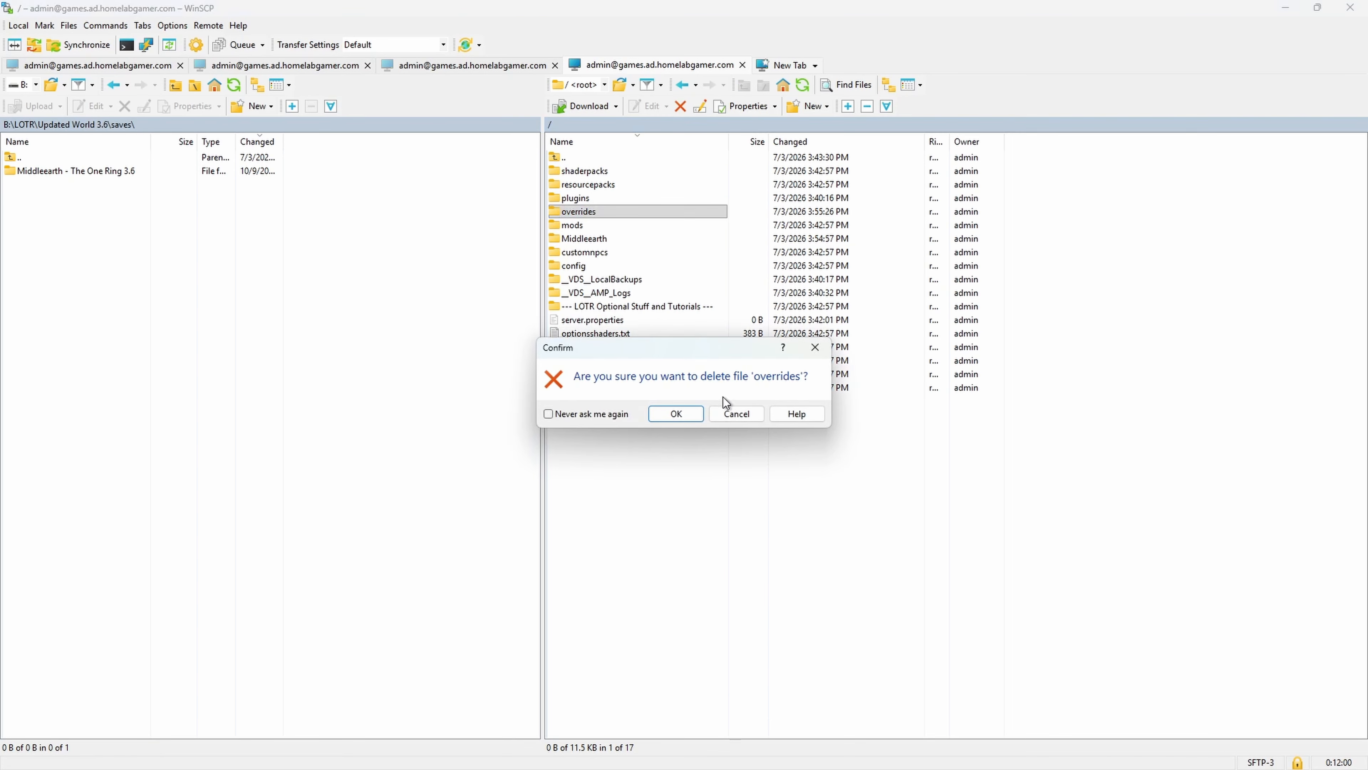
pyautogui.press('Return')
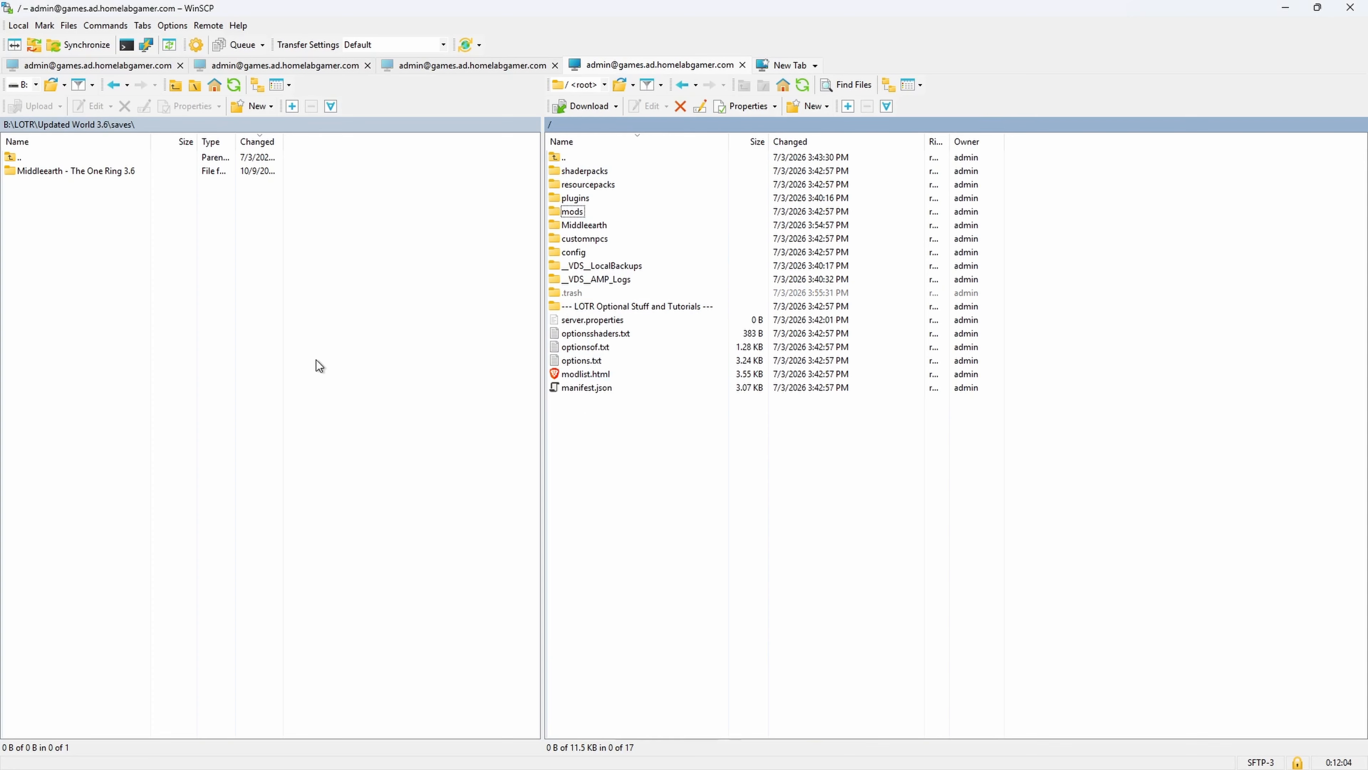
# - Switch to AMP in the browser, dismiss the SFTP connection details and refresh the instance's file list
pyautogui.click(1284, 9)
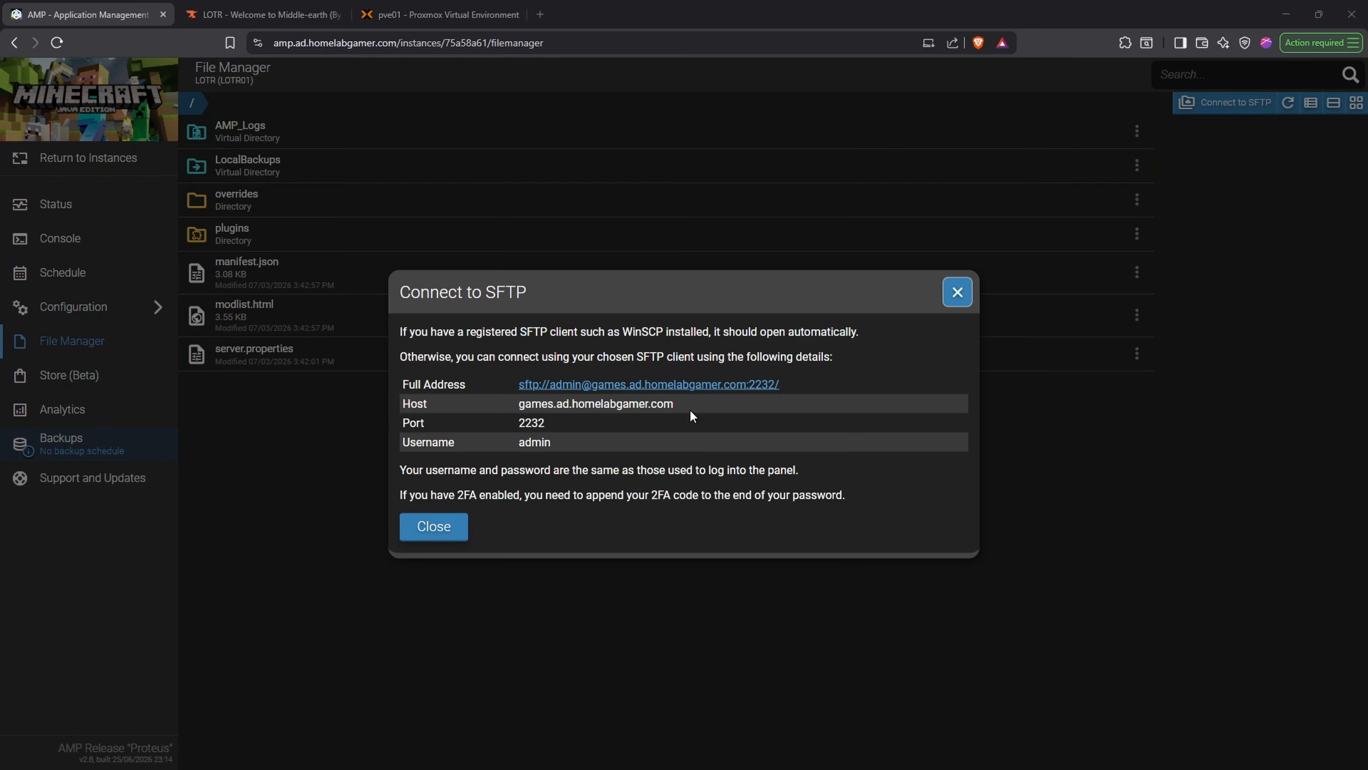
pyautogui.click(457, 537)
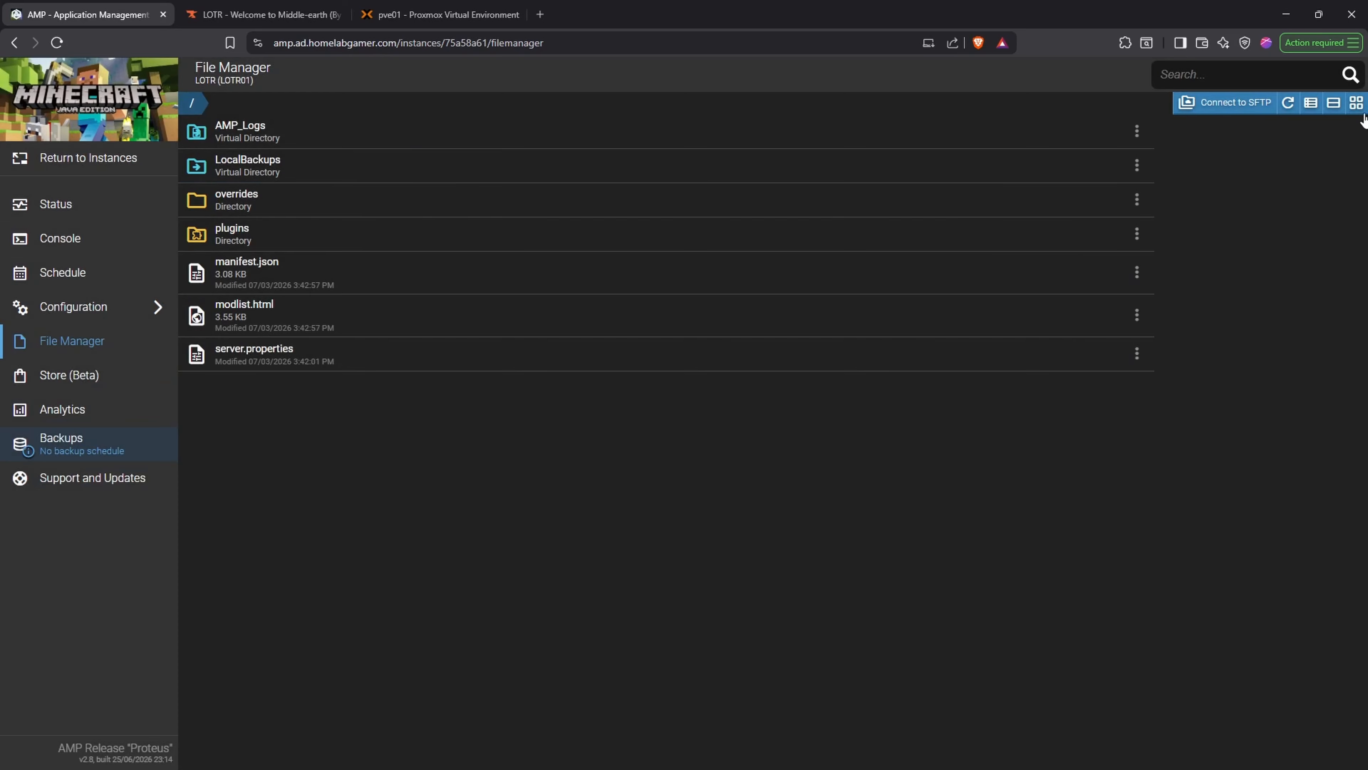
pyautogui.click(1289, 103)
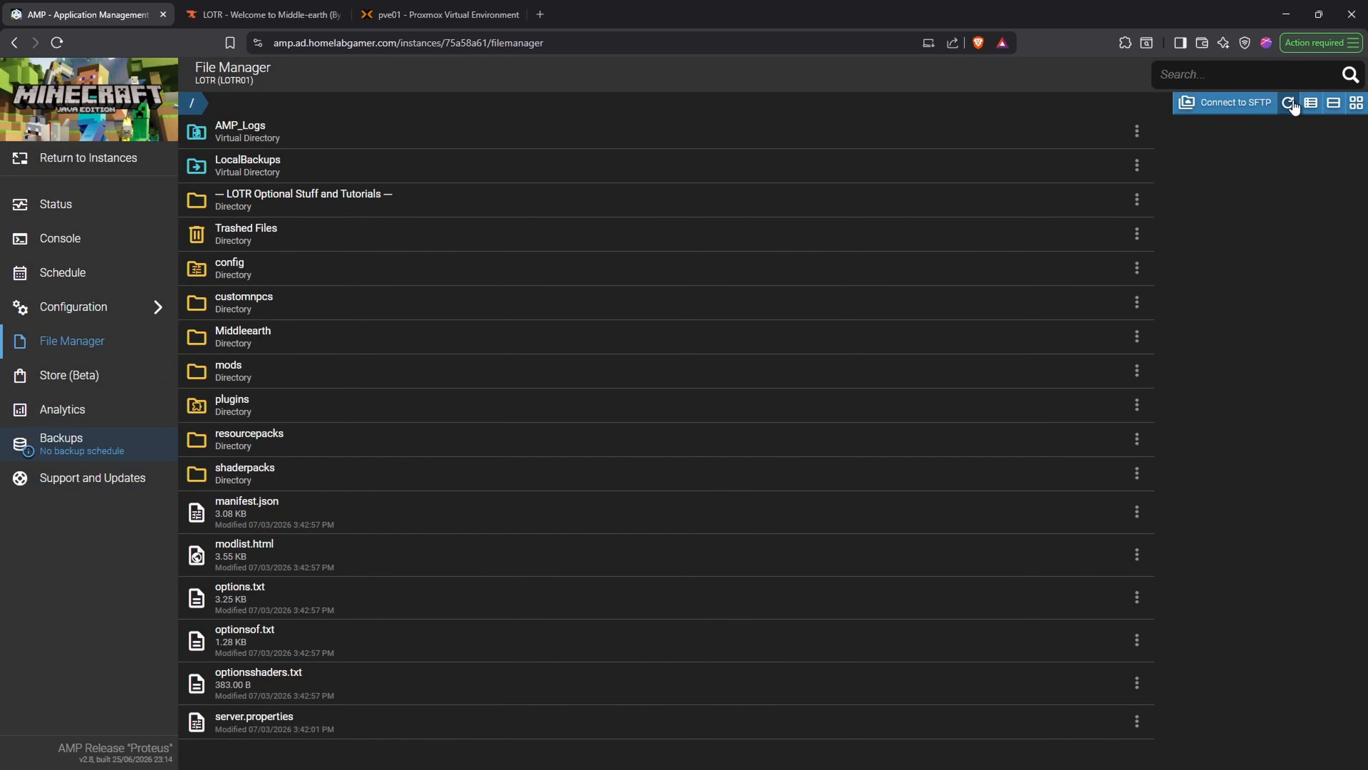
pyautogui.click(88, 206)
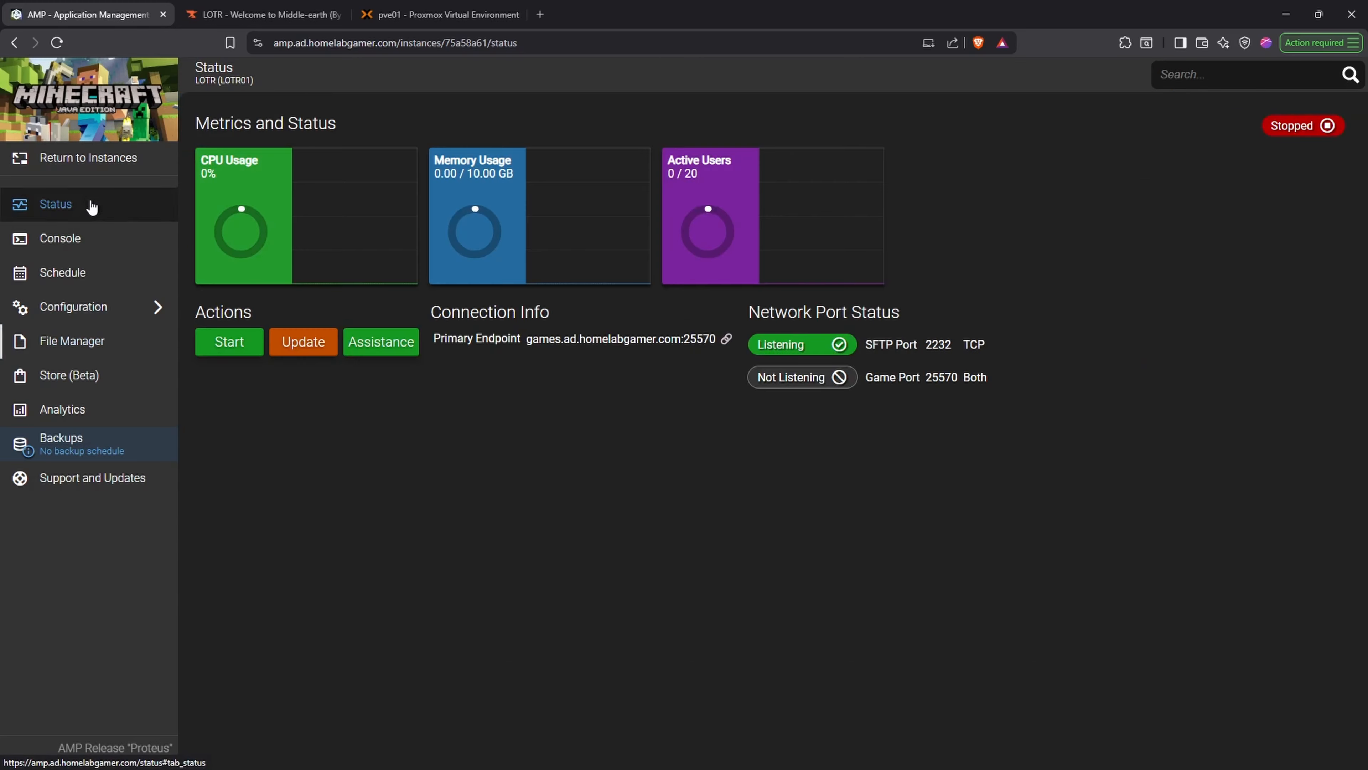
pyautogui.click(230, 343)
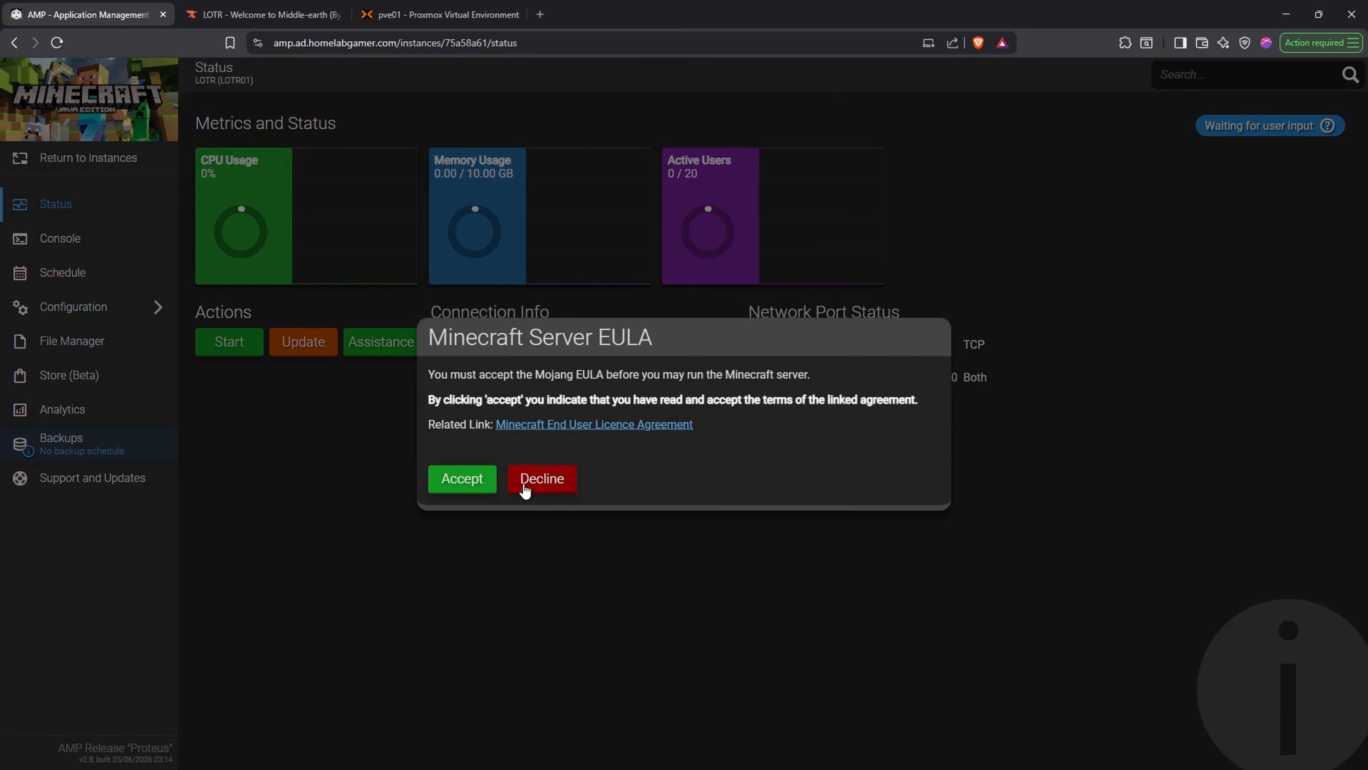
pyautogui.click(544, 483)
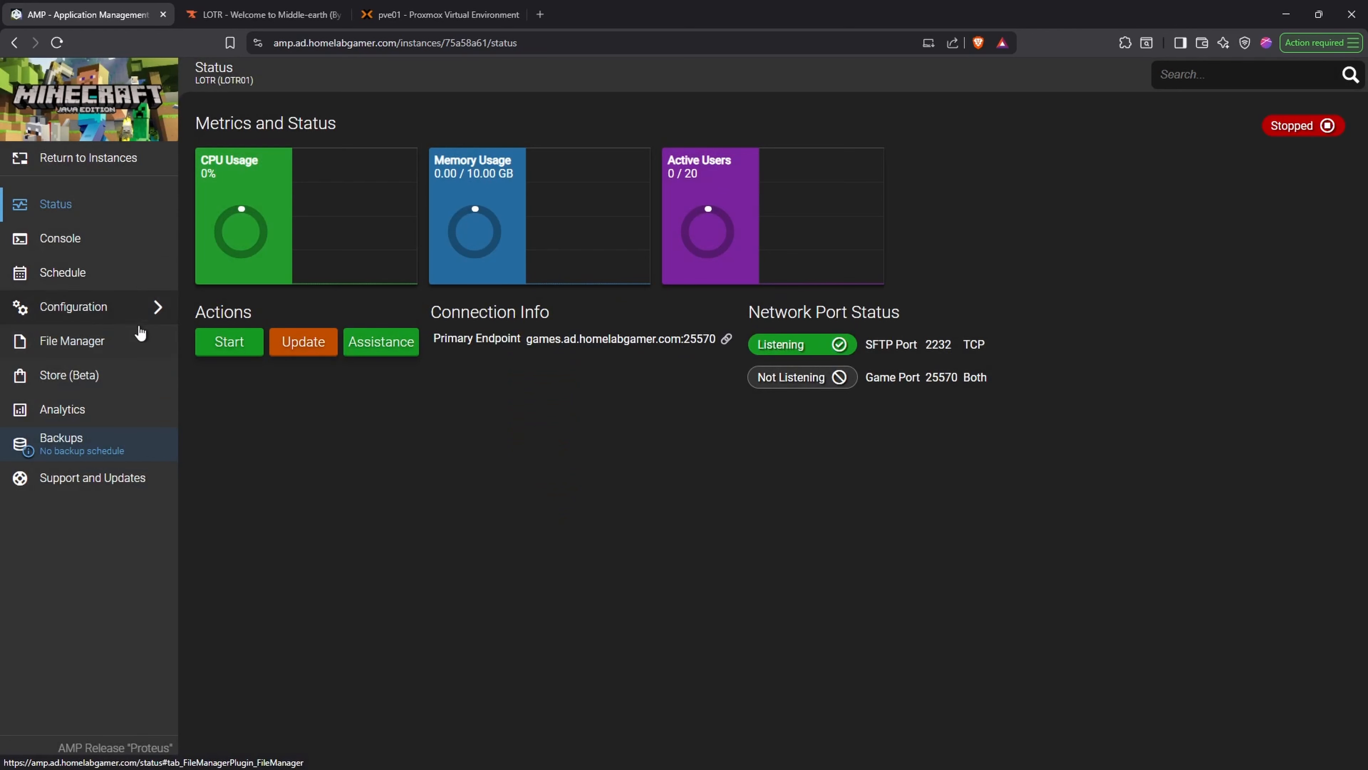
# - Set the Level Name in the Minecraft server and startup settings to "Middleearth"
pyautogui.click(100, 315)
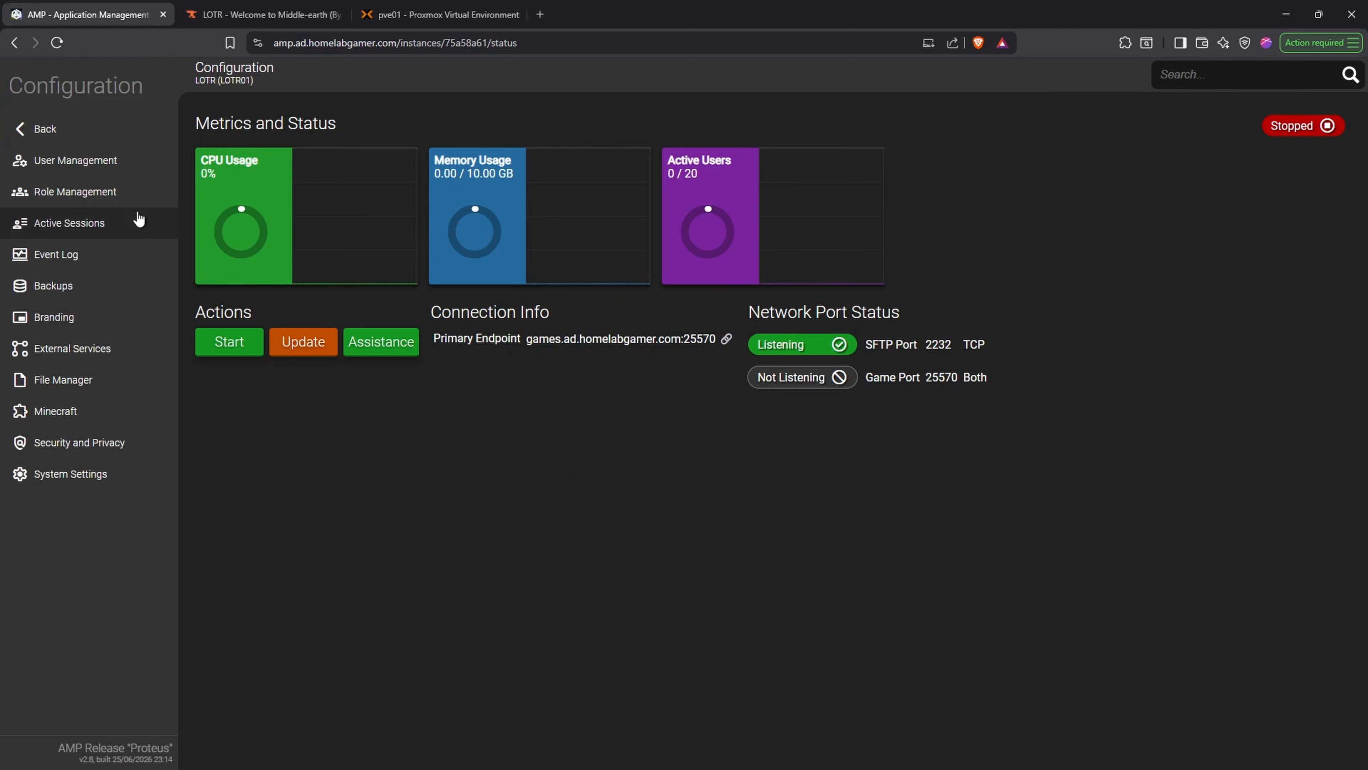
pyautogui.click(93, 419)
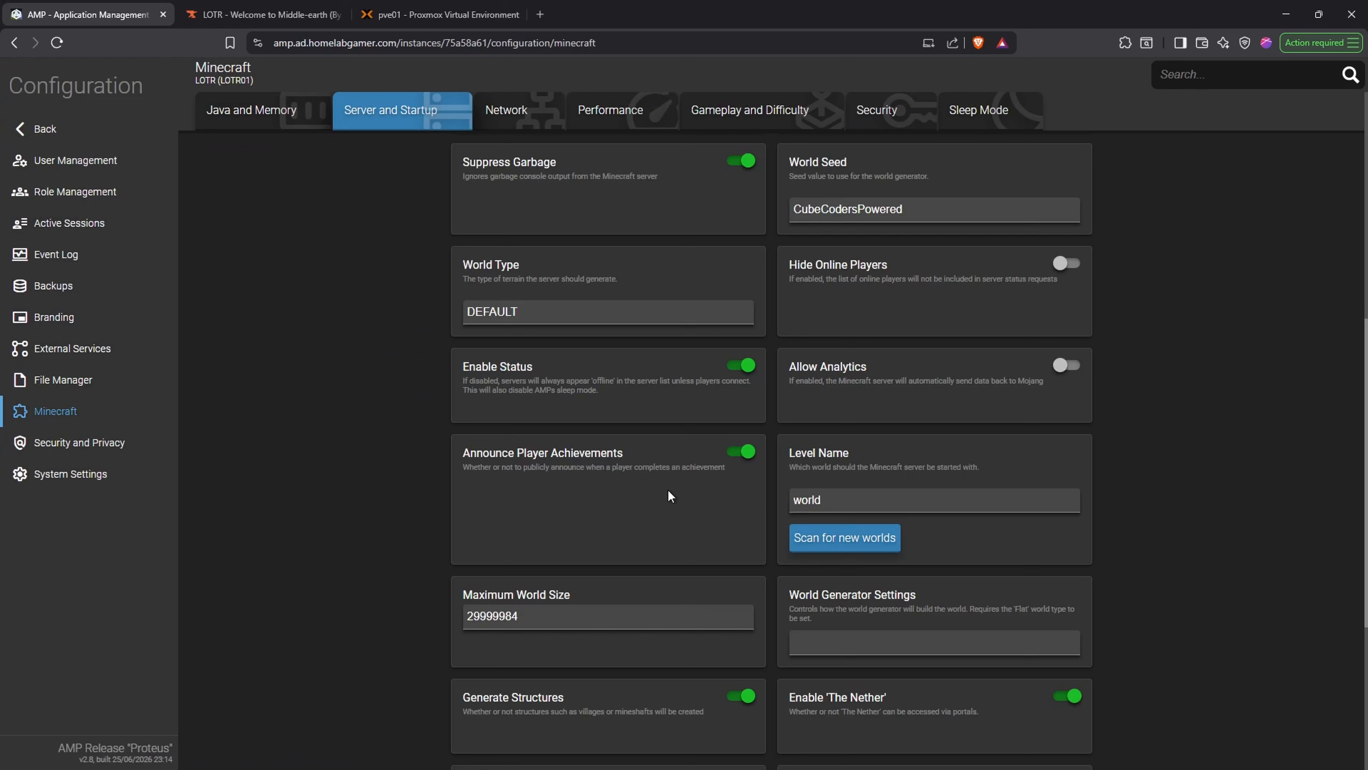
pyautogui.click(845, 494)
pyautogui.press('BackSpace')
pyautogui.press('BackSpace')
pyautogui.press('BackSpace')
pyautogui.press('BackSpace')
pyautogui.press('BackSpace')
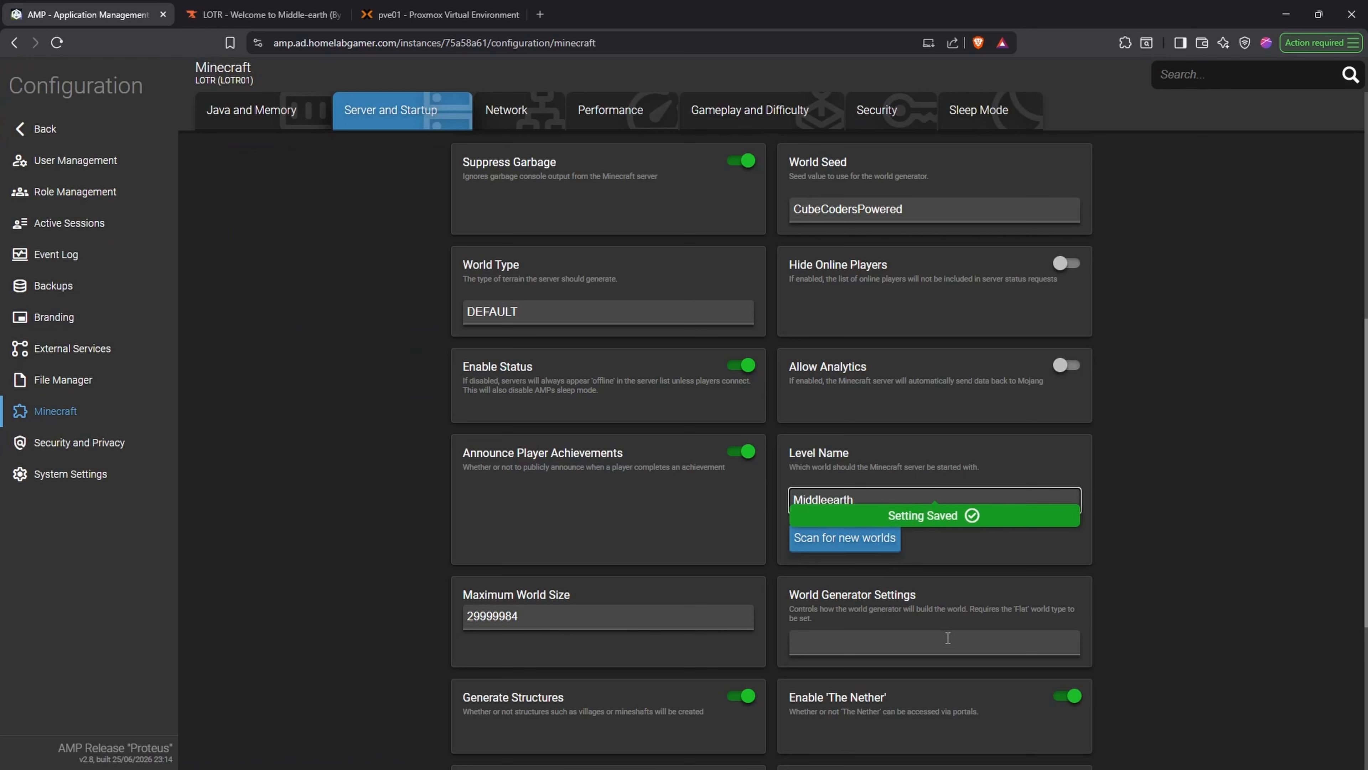
pyautogui.click(928, 637)
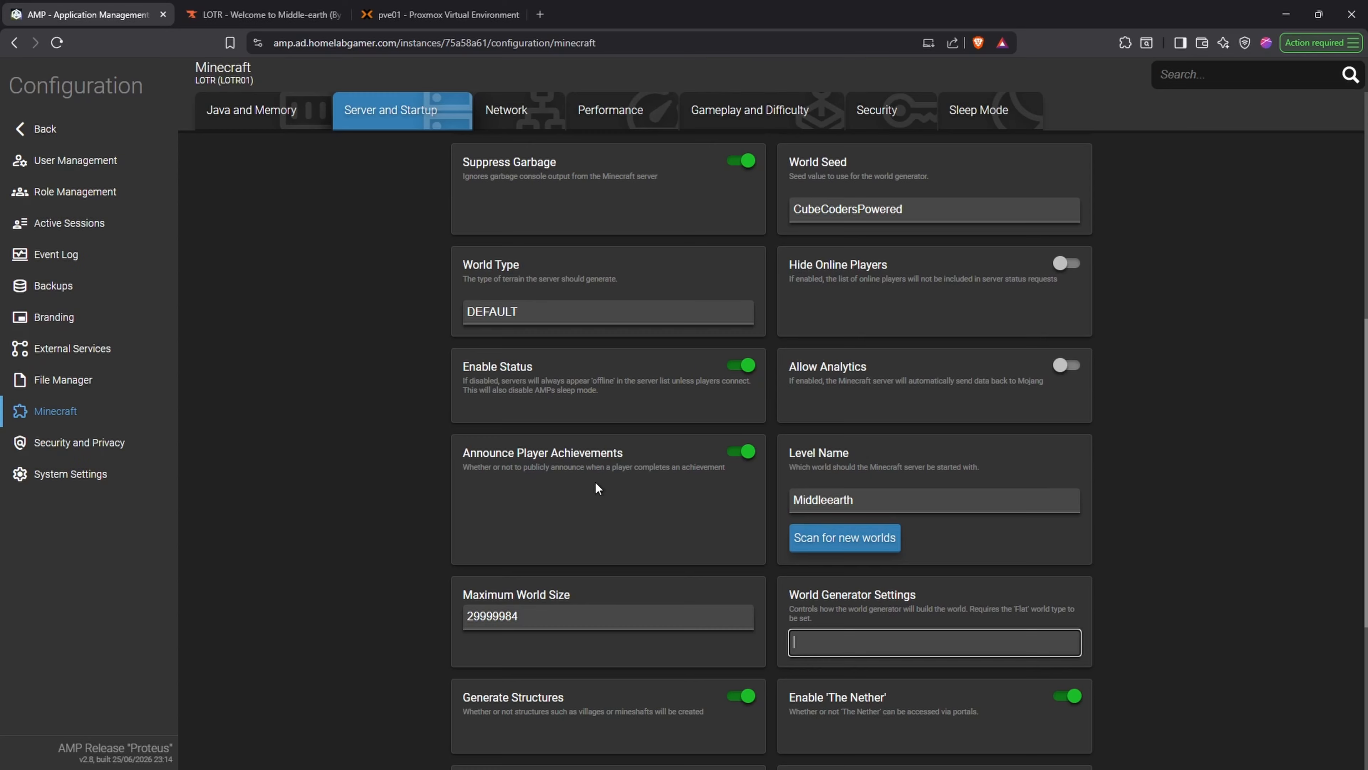
pyautogui.scroll(-5, 595, 482)
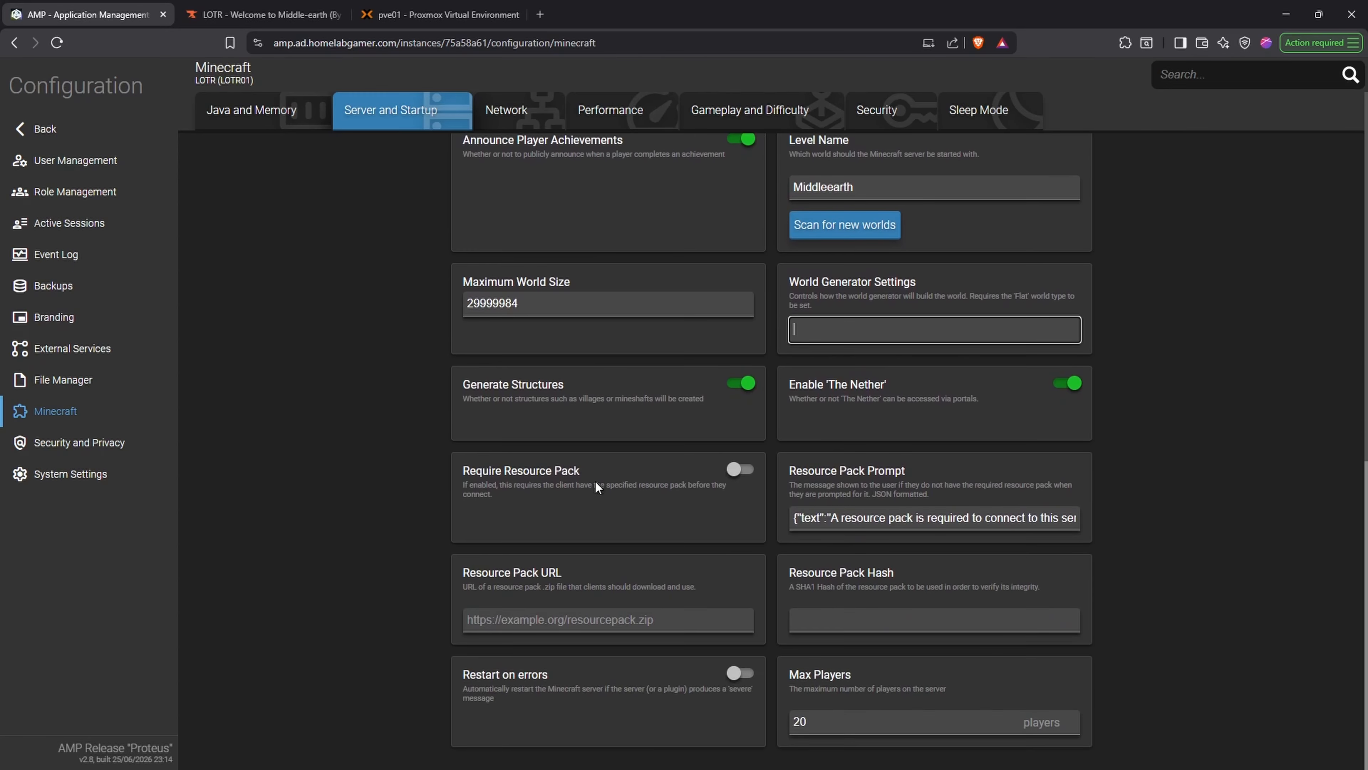
pyautogui.scroll(7, 595, 480)
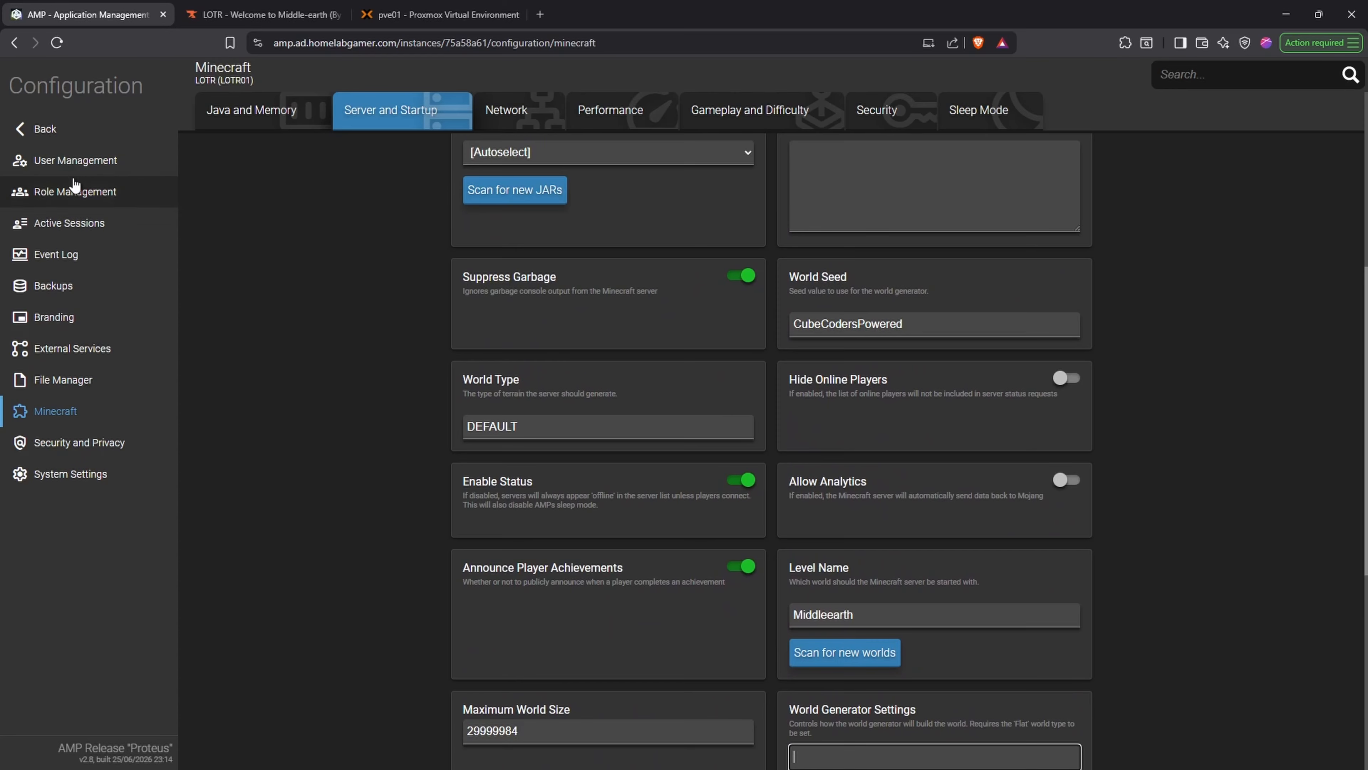
# - Try to start the server from its status page, accepting the Minecraft Server EULA
pyautogui.click(43, 128)
pyautogui.click(90, 211)
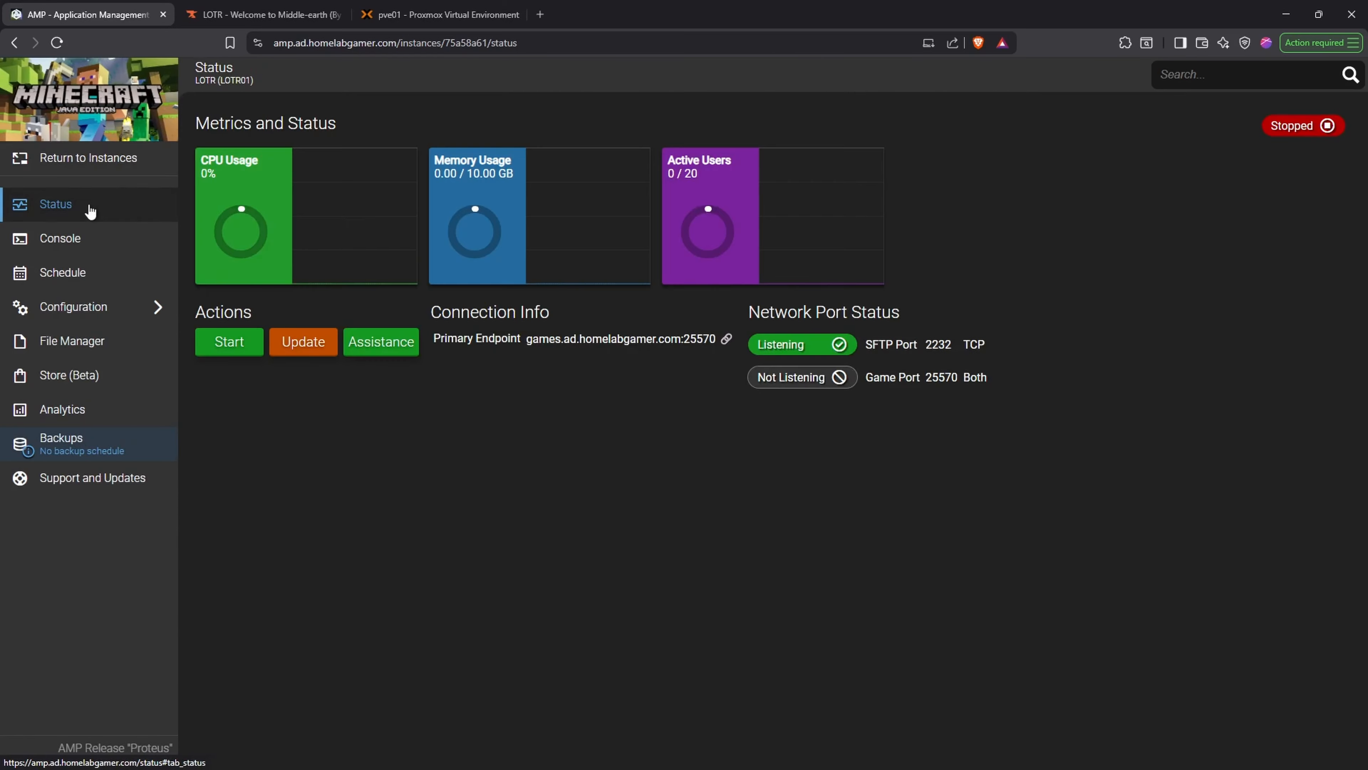
pyautogui.click(242, 349)
pyautogui.click(462, 478)
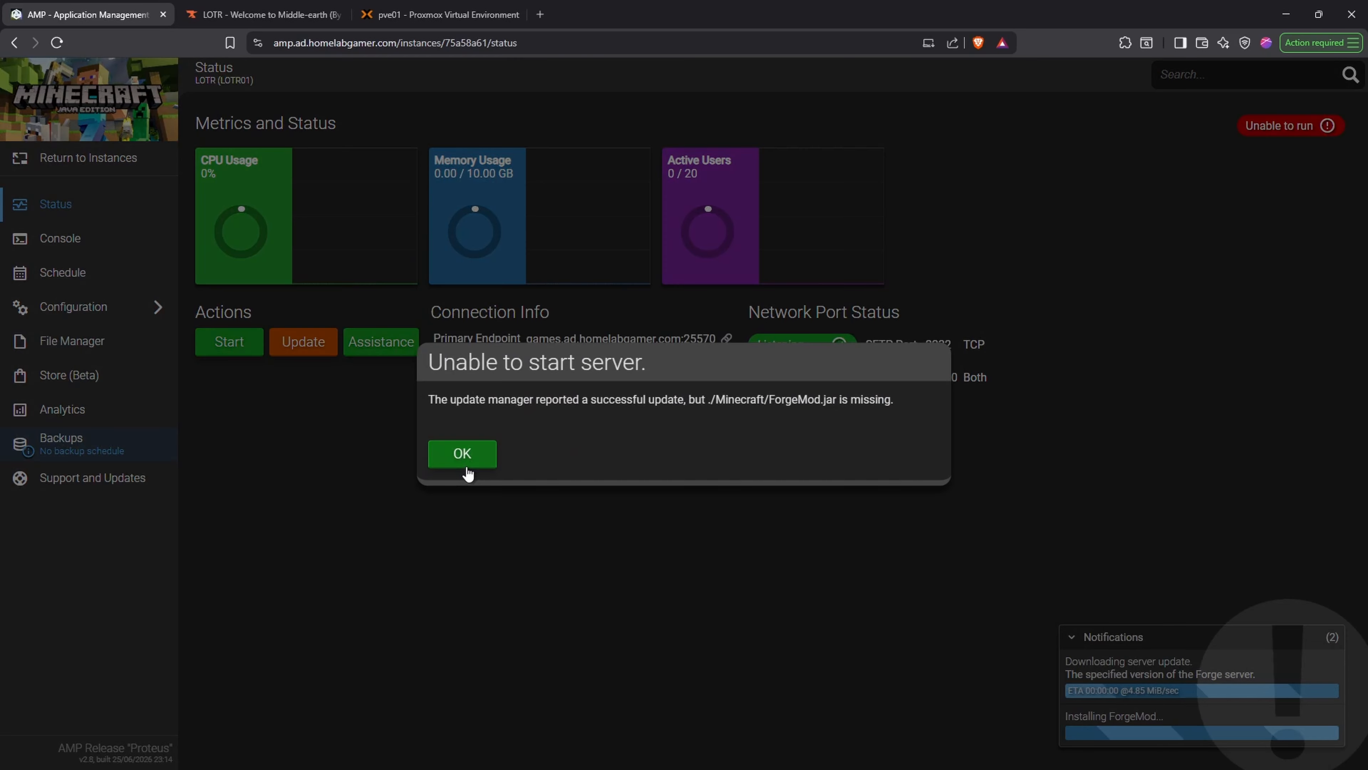
pyautogui.click(466, 467)
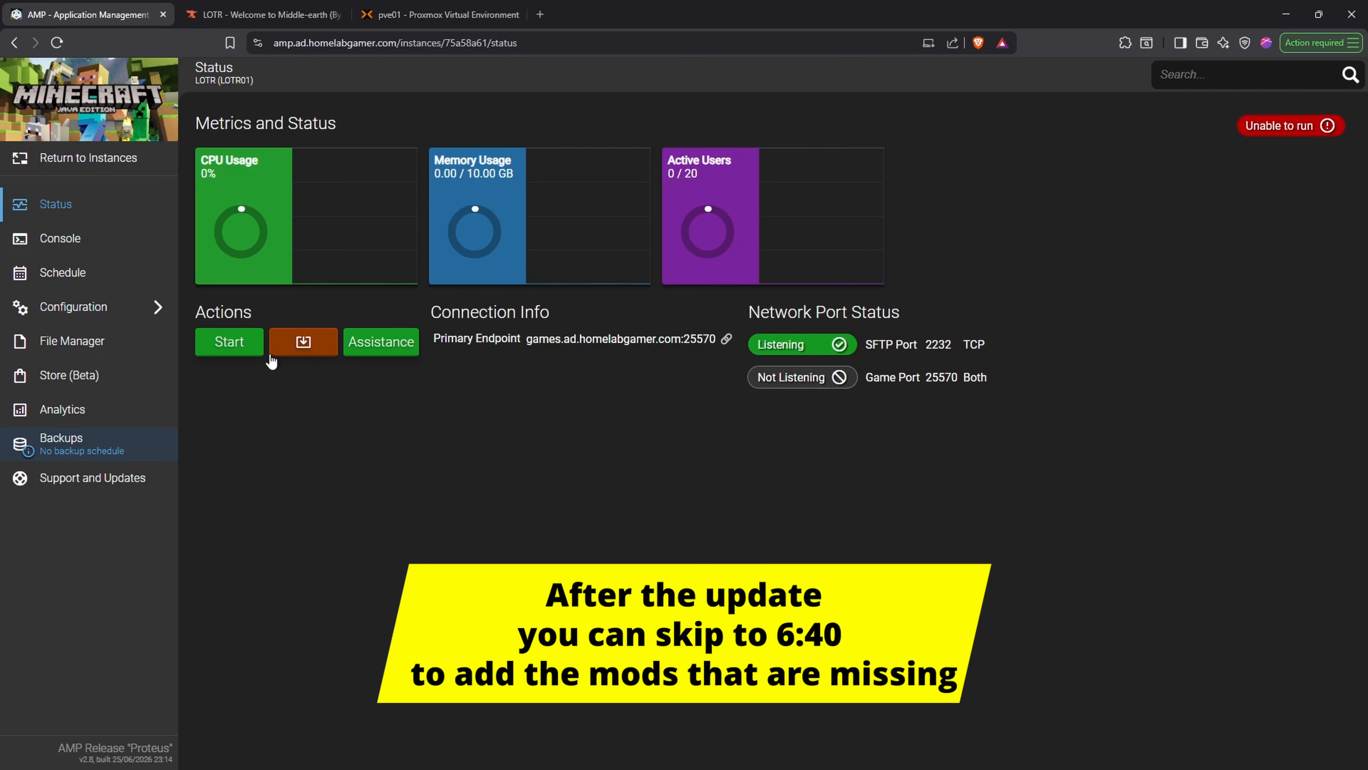
# - Start the server again and run /fml confirm in its console
pyautogui.click(218, 351)
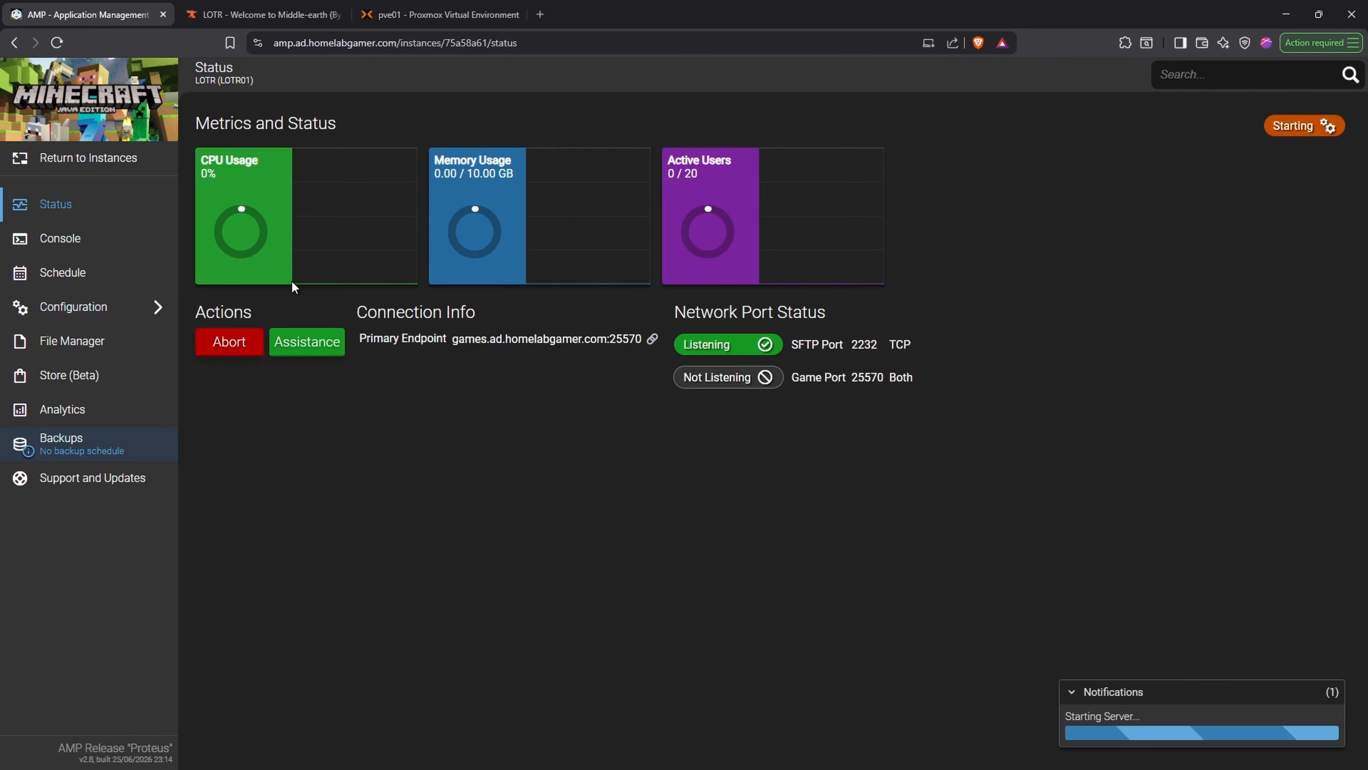
pyautogui.click(95, 251)
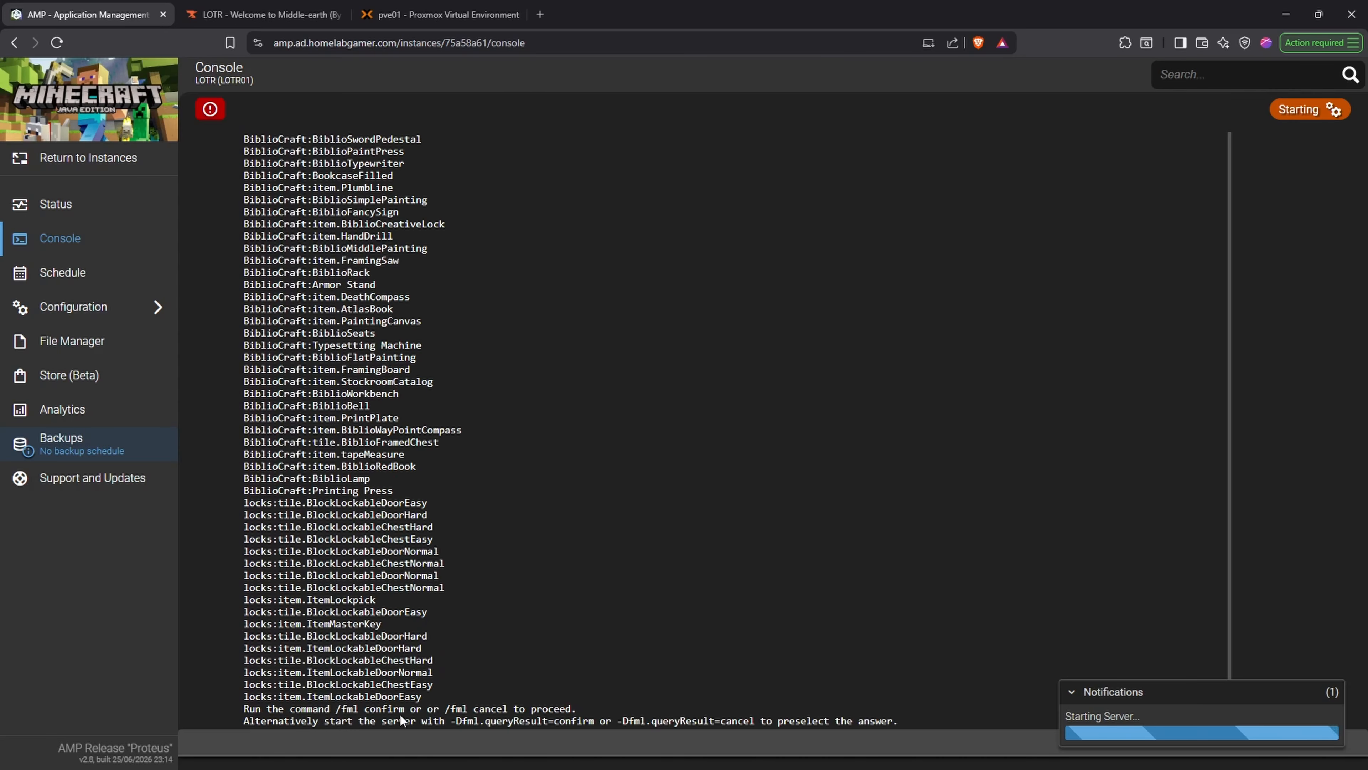
pyautogui.rightClick(338, 710)
pyautogui.click(371, 549)
pyautogui.press('Return')
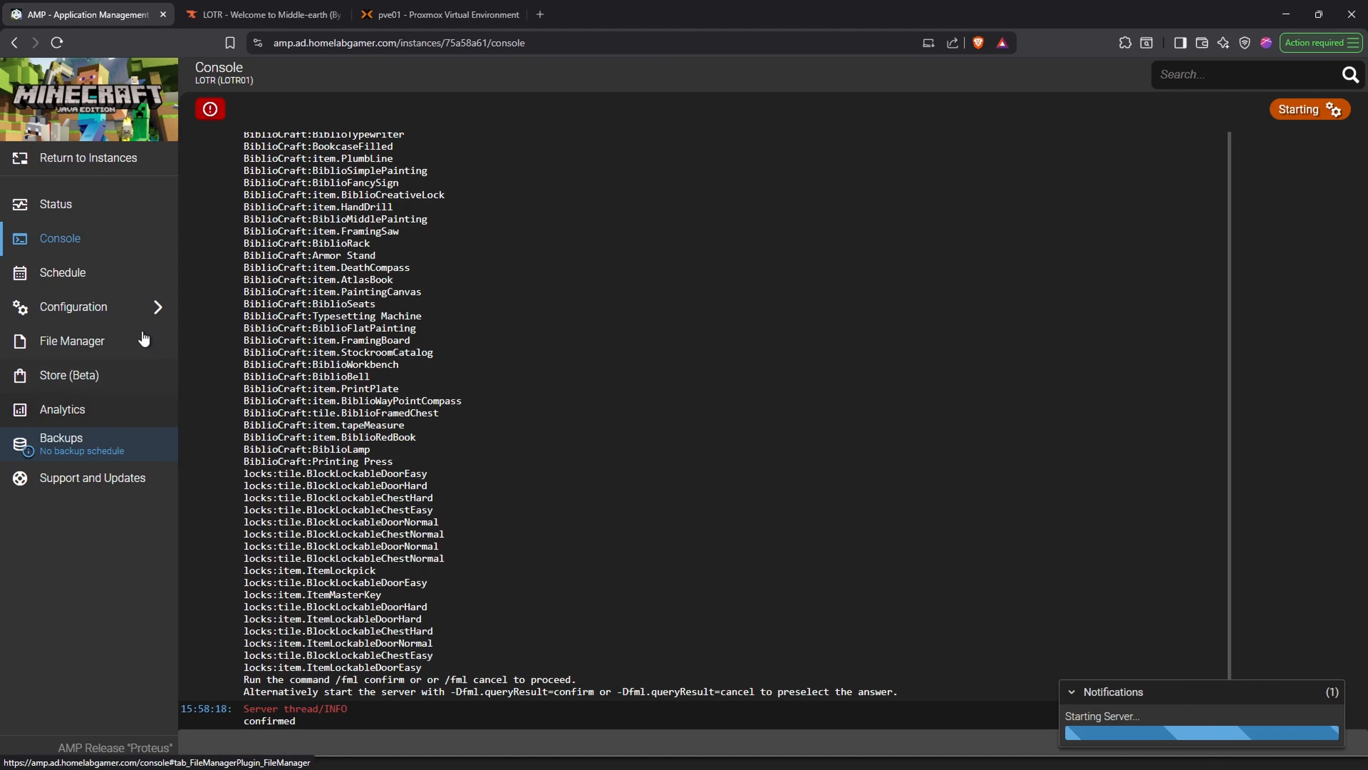
# - Open the instance's mods folder and connect to it over SFTP in WinSCP, entering the account password
pyautogui.click(132, 338)
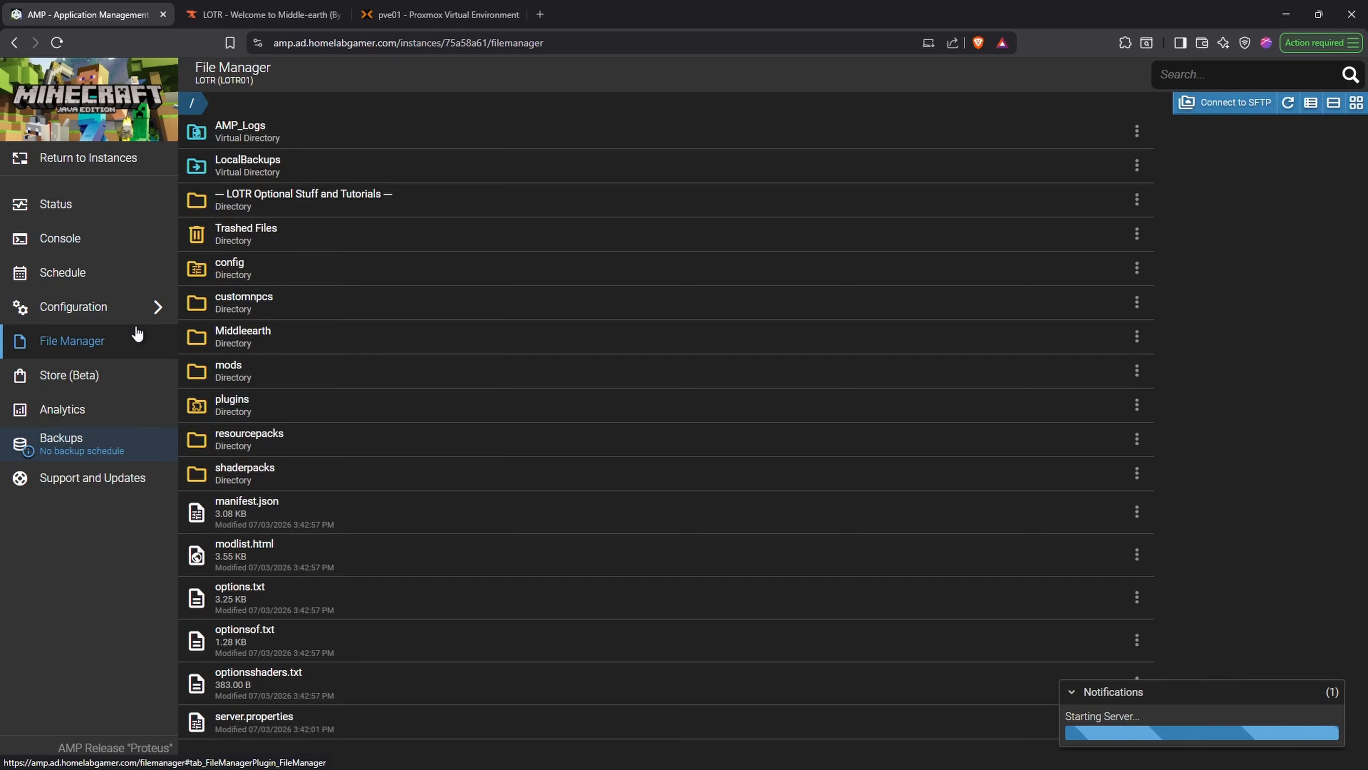
pyautogui.click(284, 377)
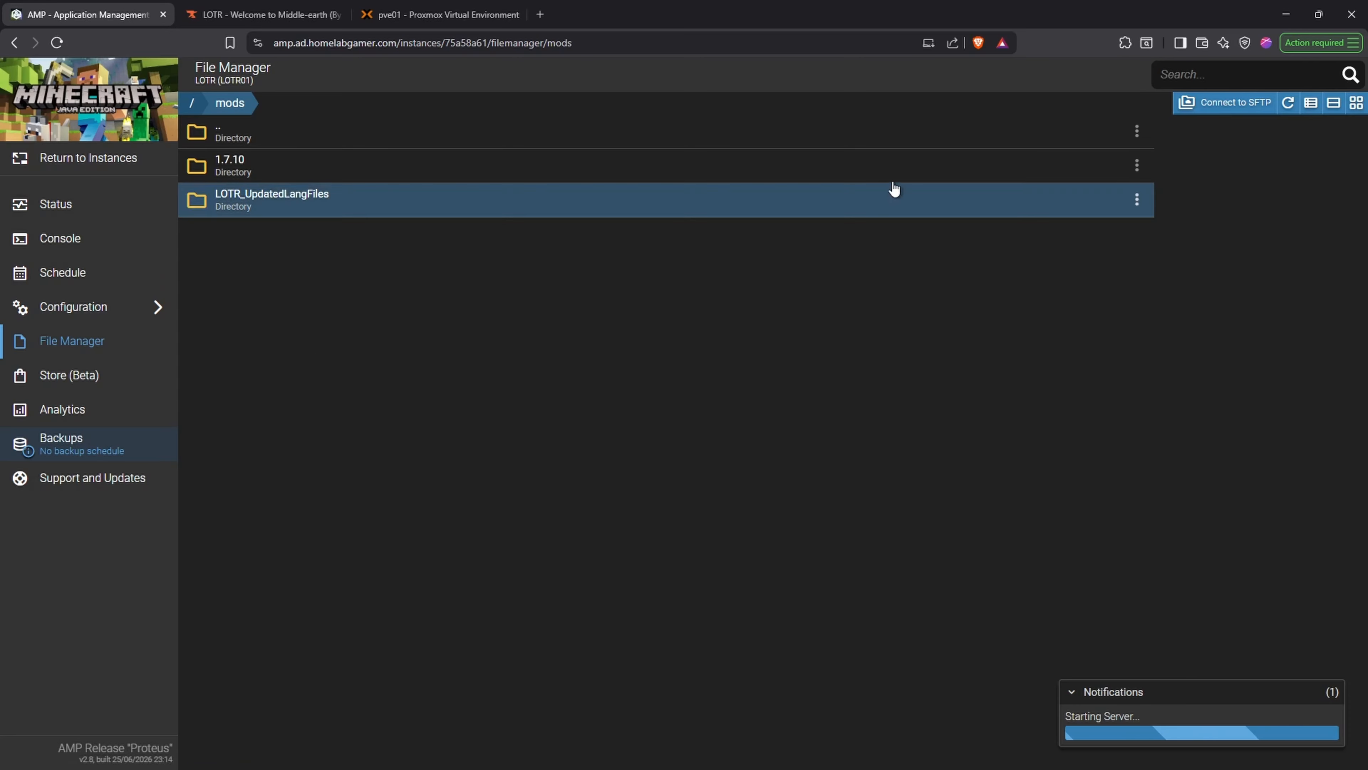
pyautogui.click(1210, 110)
pyautogui.click(447, 460)
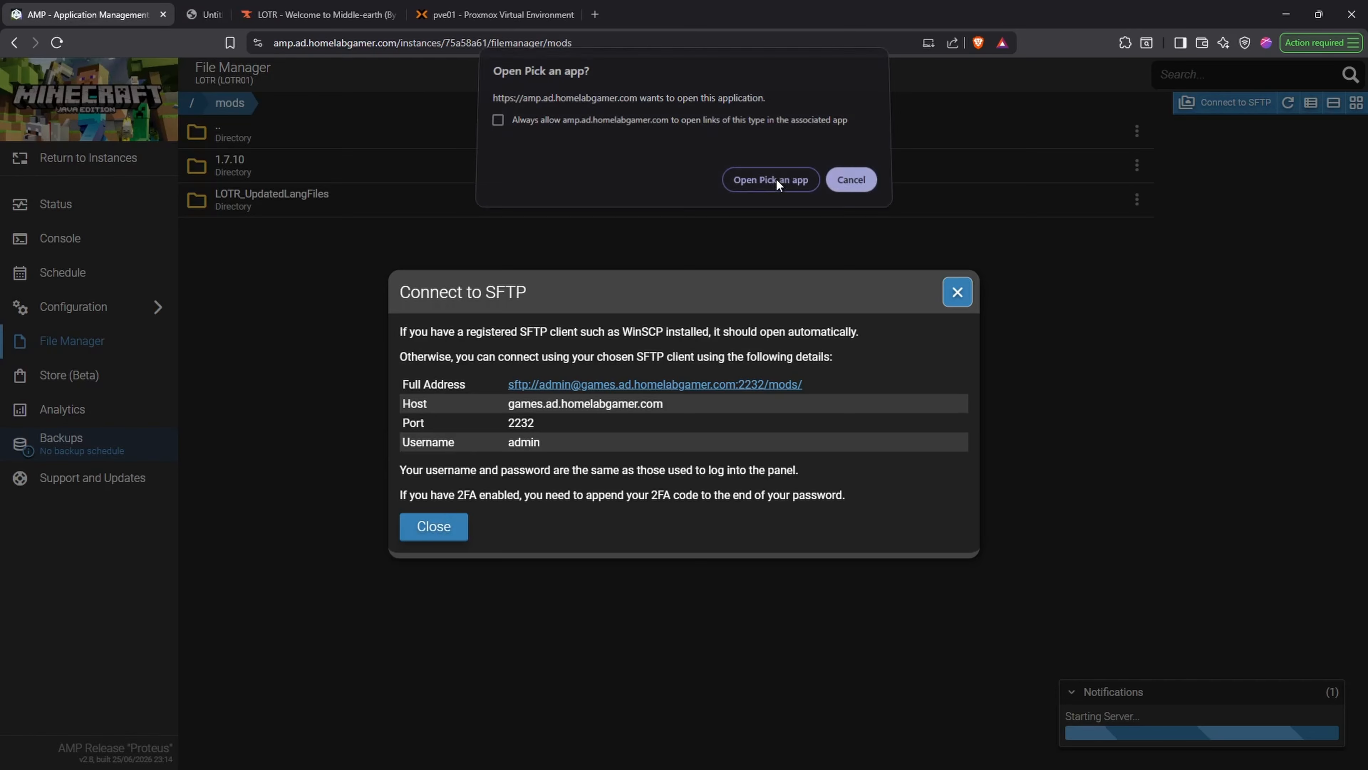
pyautogui.click(776, 181)
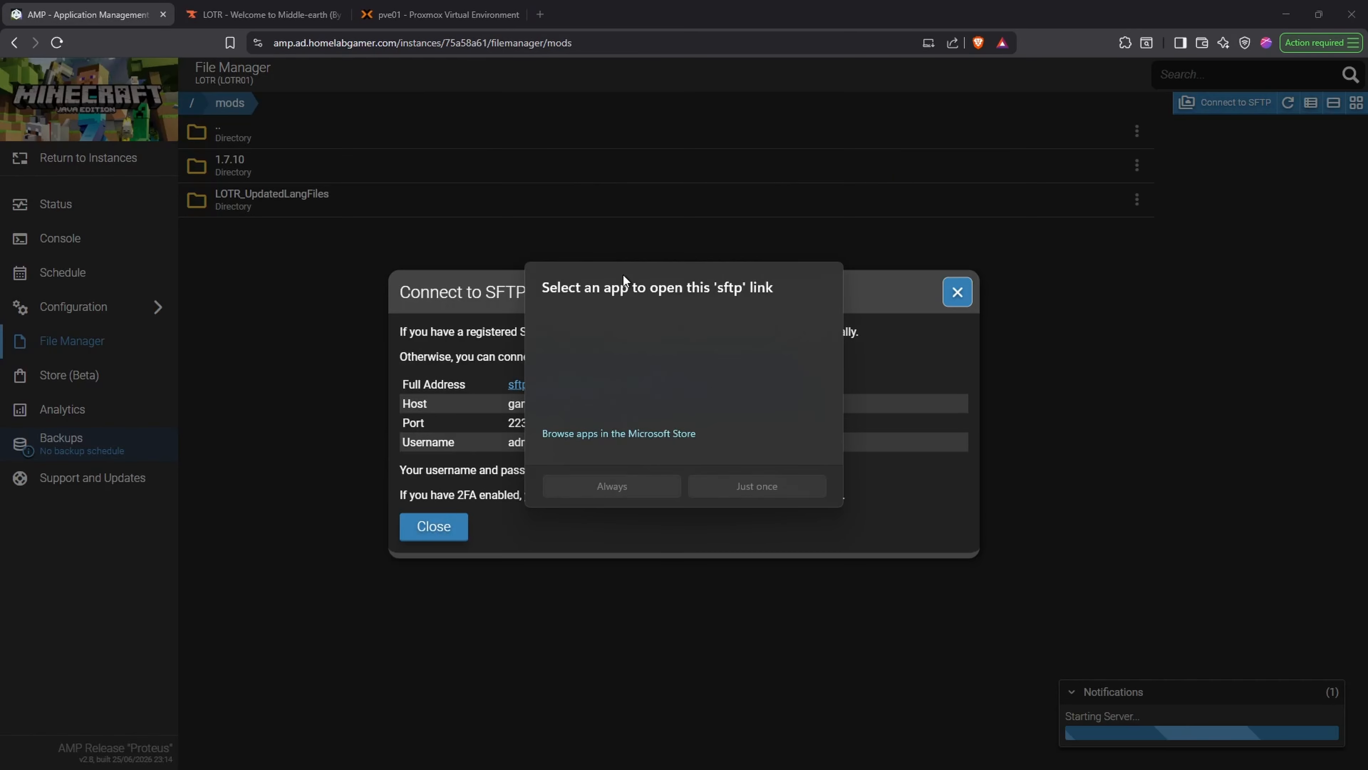
pyautogui.click(762, 478)
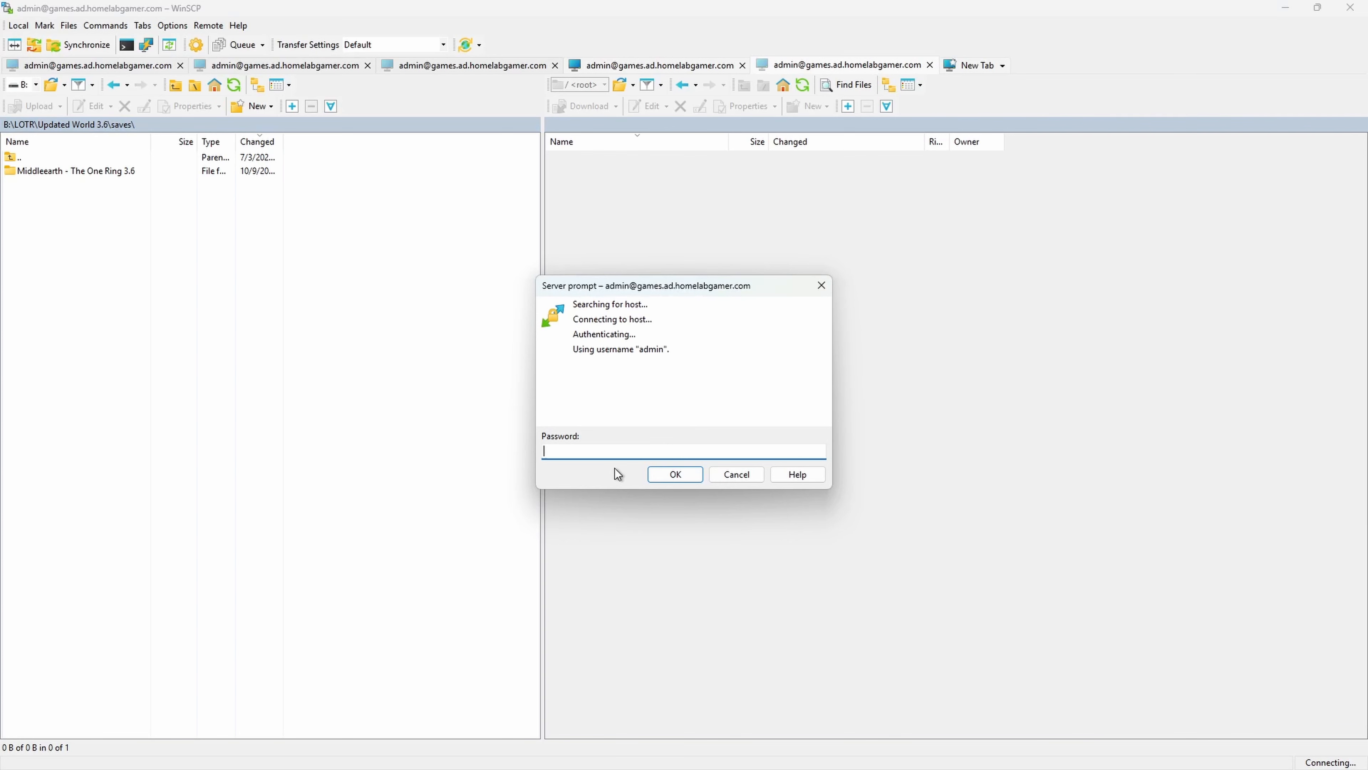
pyautogui.write('•••')
pyautogui.press('Return')
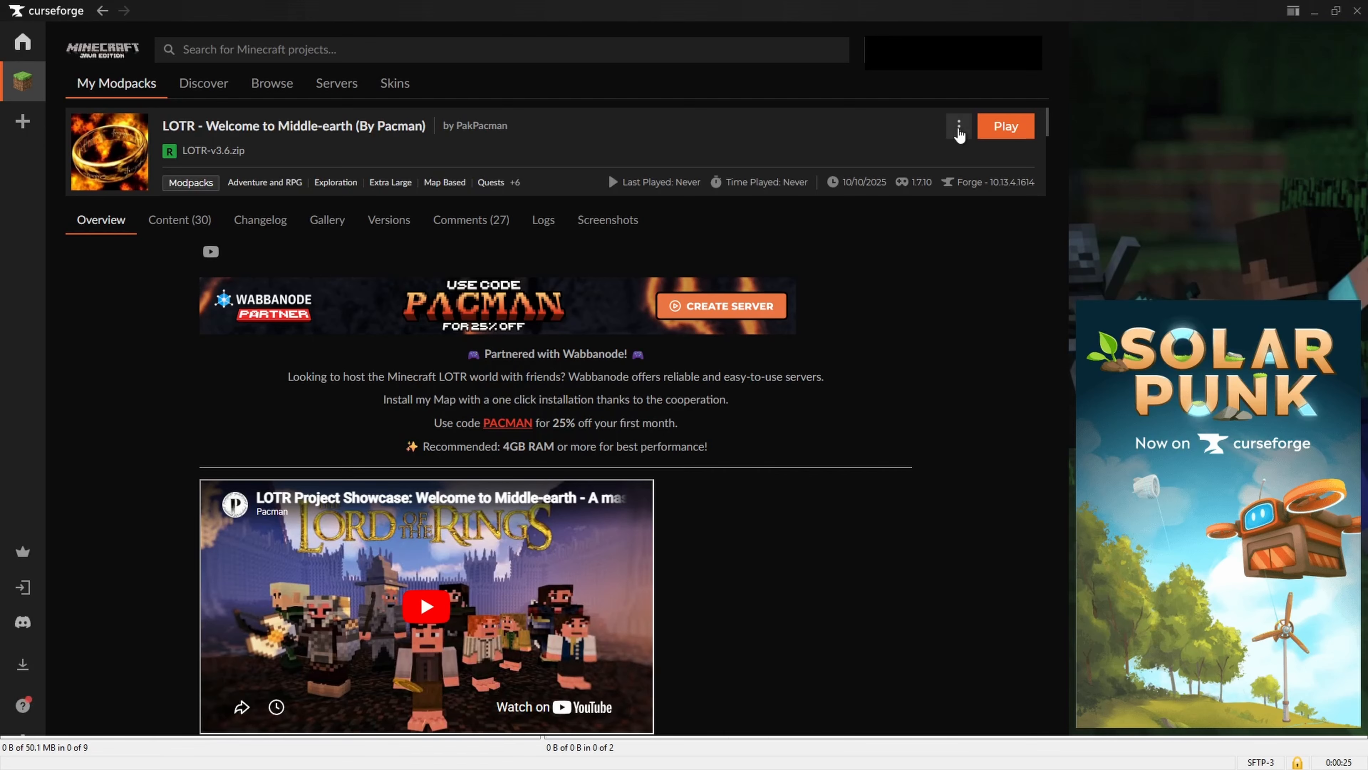
# - Open the LOTR - Welcome to Middle-earth modpack's local folder from CurseForge and copy its path
pyautogui.click(958, 128)
pyautogui.click(881, 272)
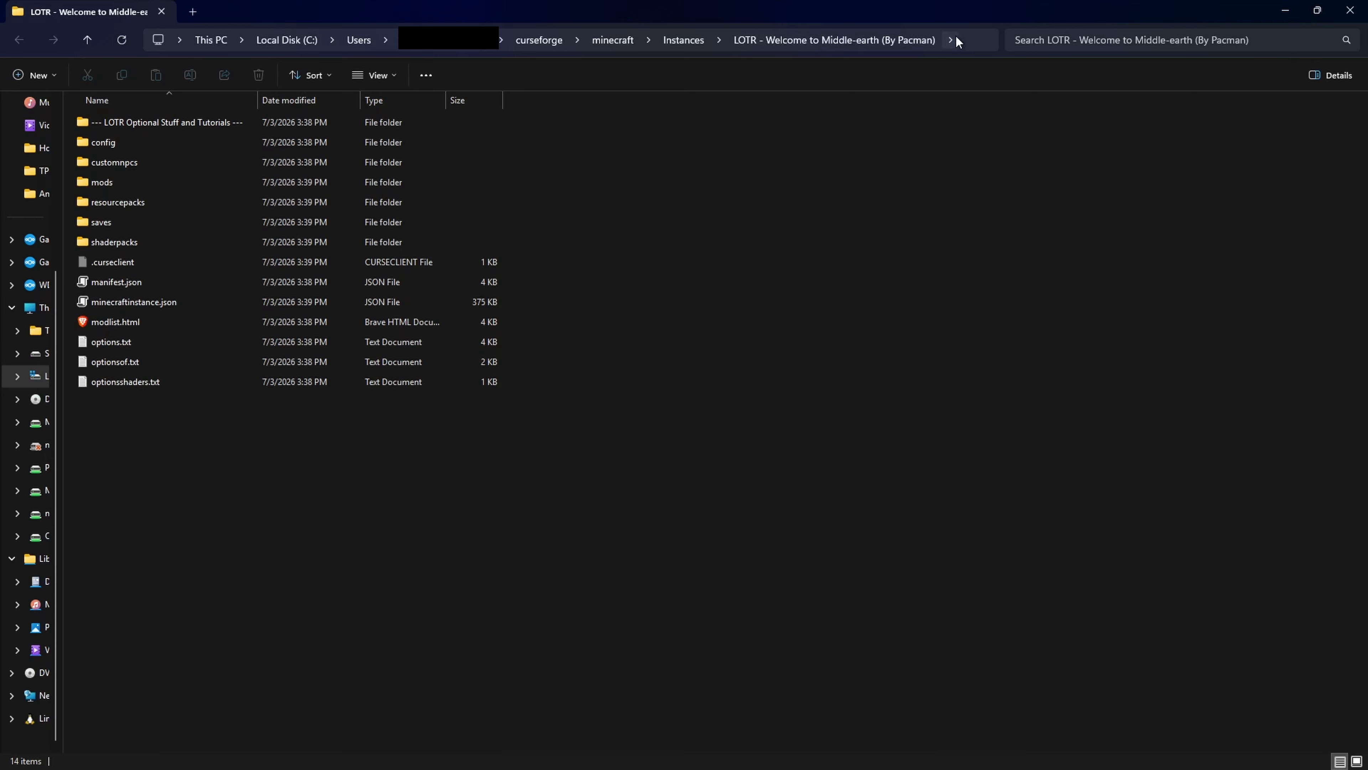
pyautogui.click(956, 42)
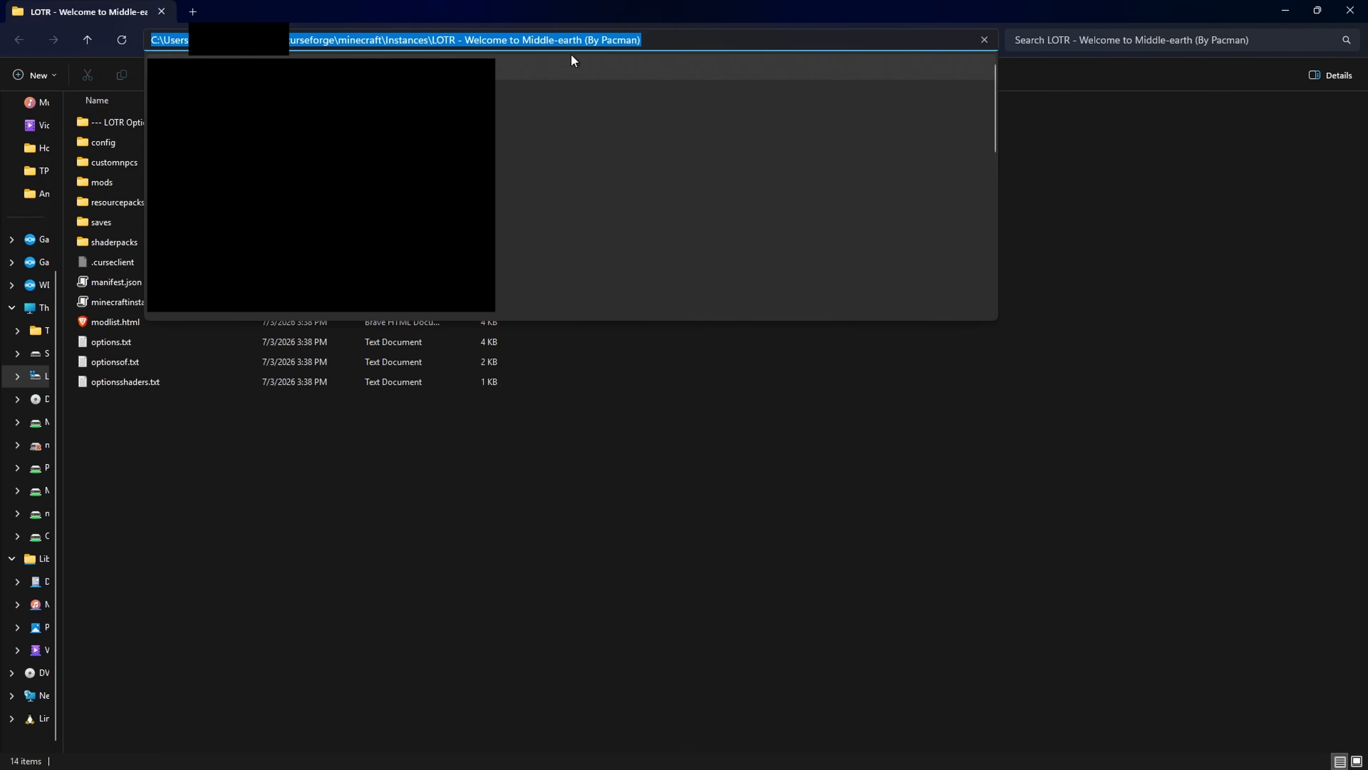
pyautogui.click(702, 400)
pyautogui.click(1285, 9)
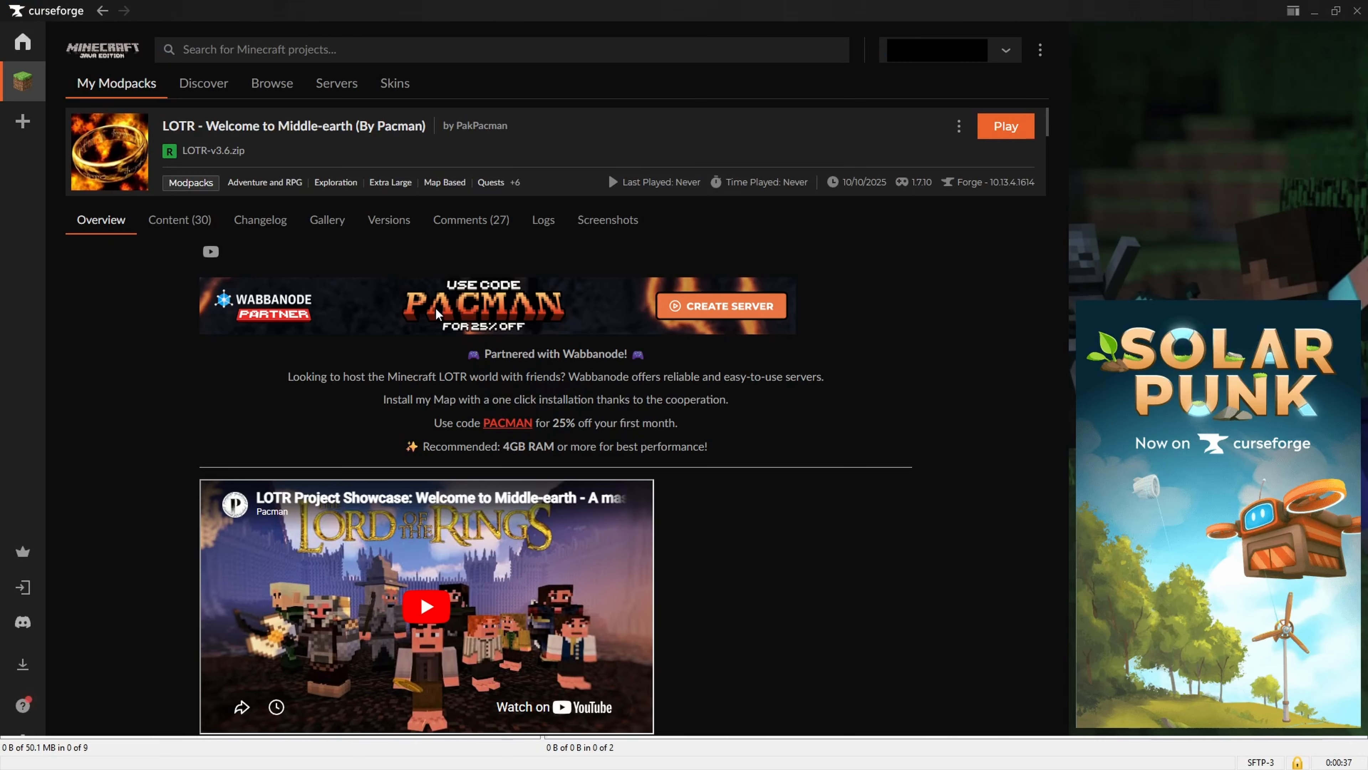
pyautogui.click(1314, 12)
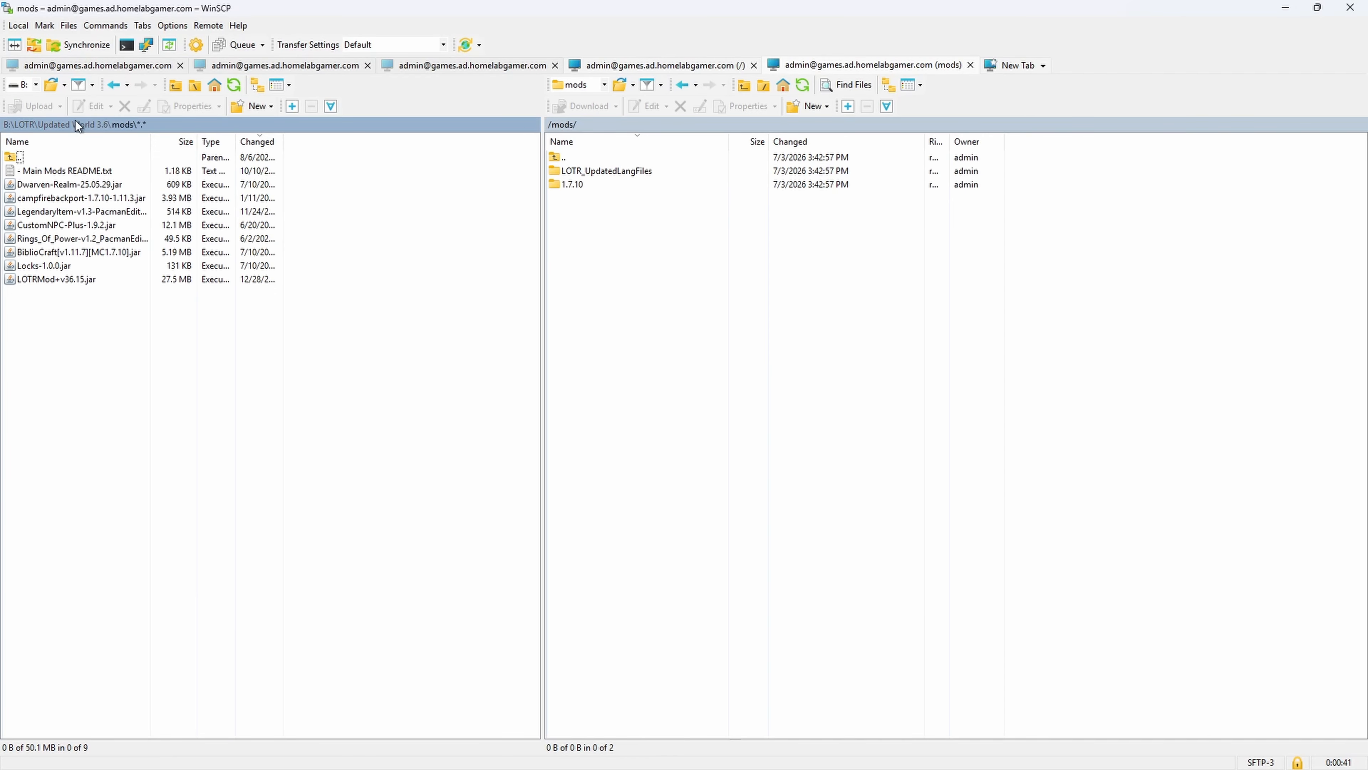
# - Open the copied modpack path as the local directory in WinSCP and enter its mods folder
pyautogui.click(58, 88)
pyautogui.hotkey('ctrl', 'v')
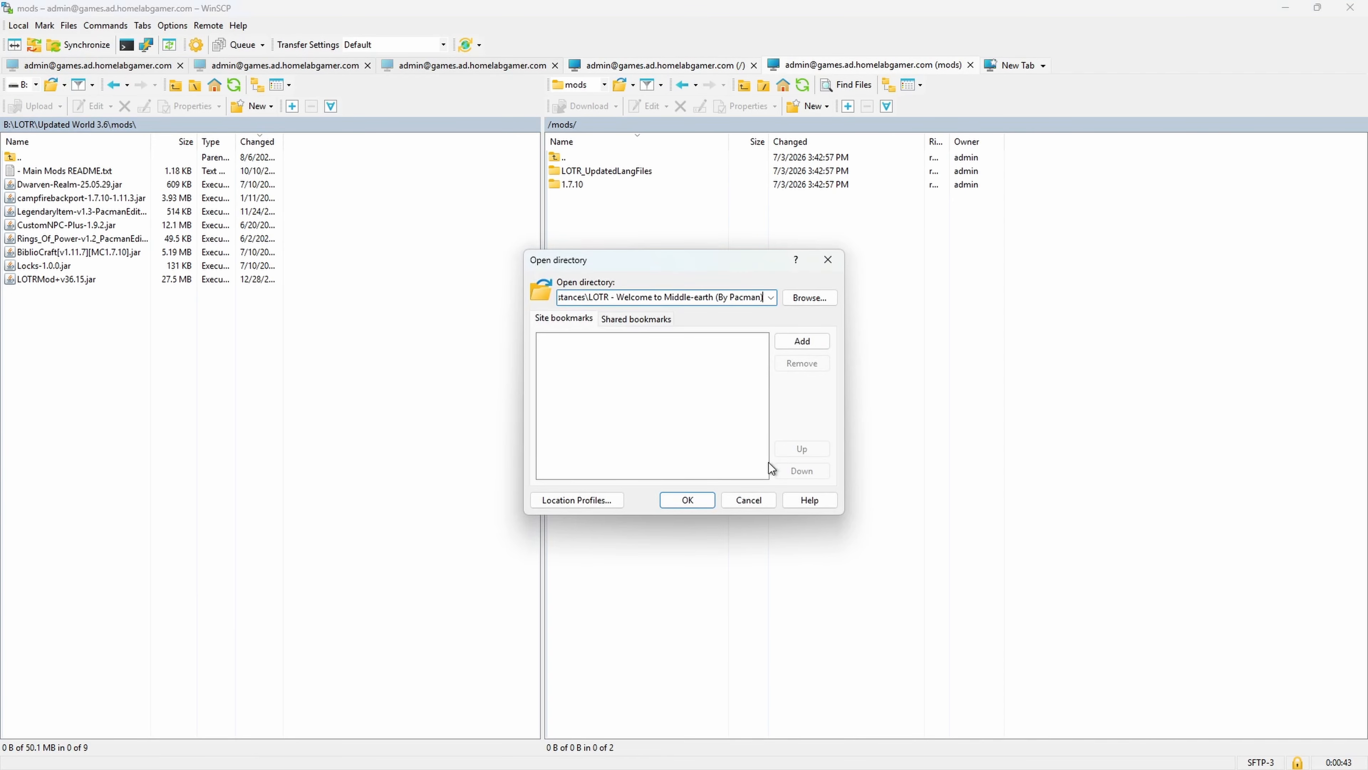
pyautogui.click(699, 501)
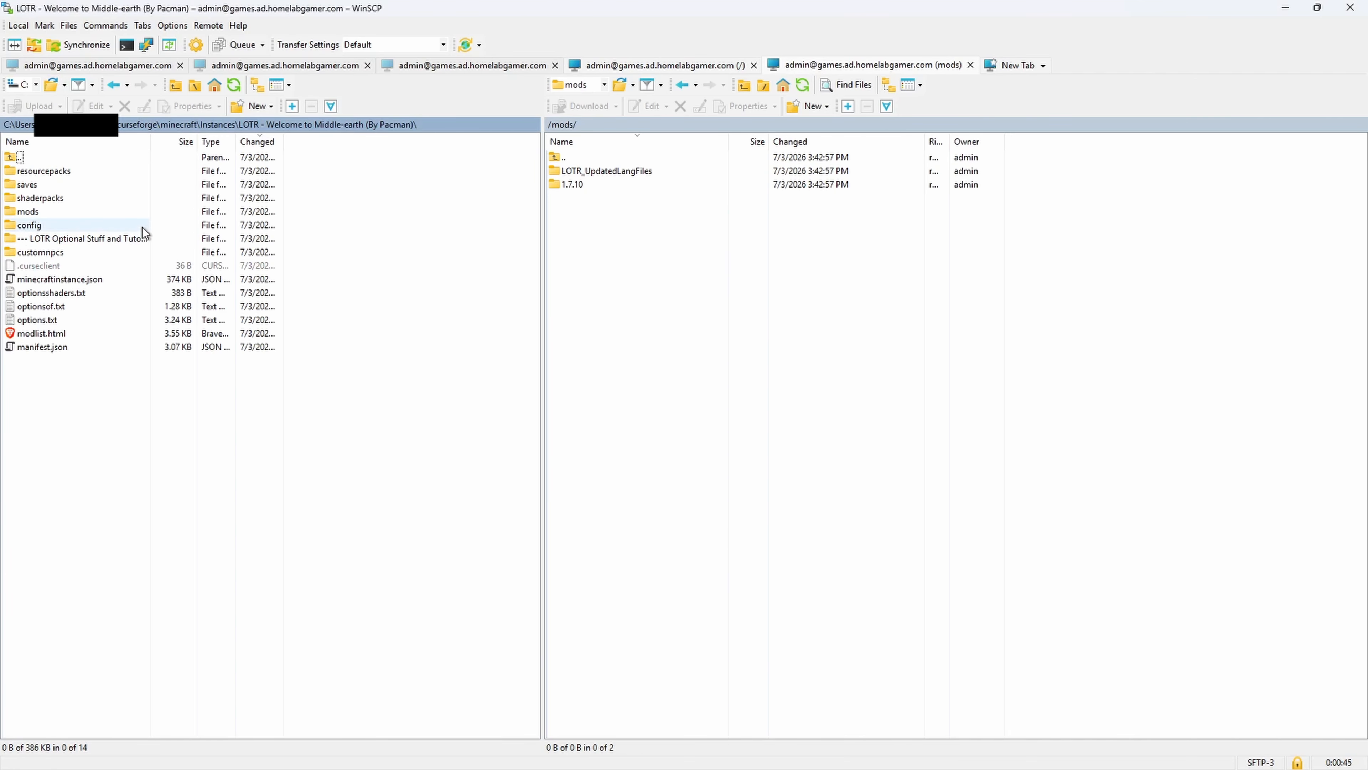
pyautogui.doubleClick(149, 216)
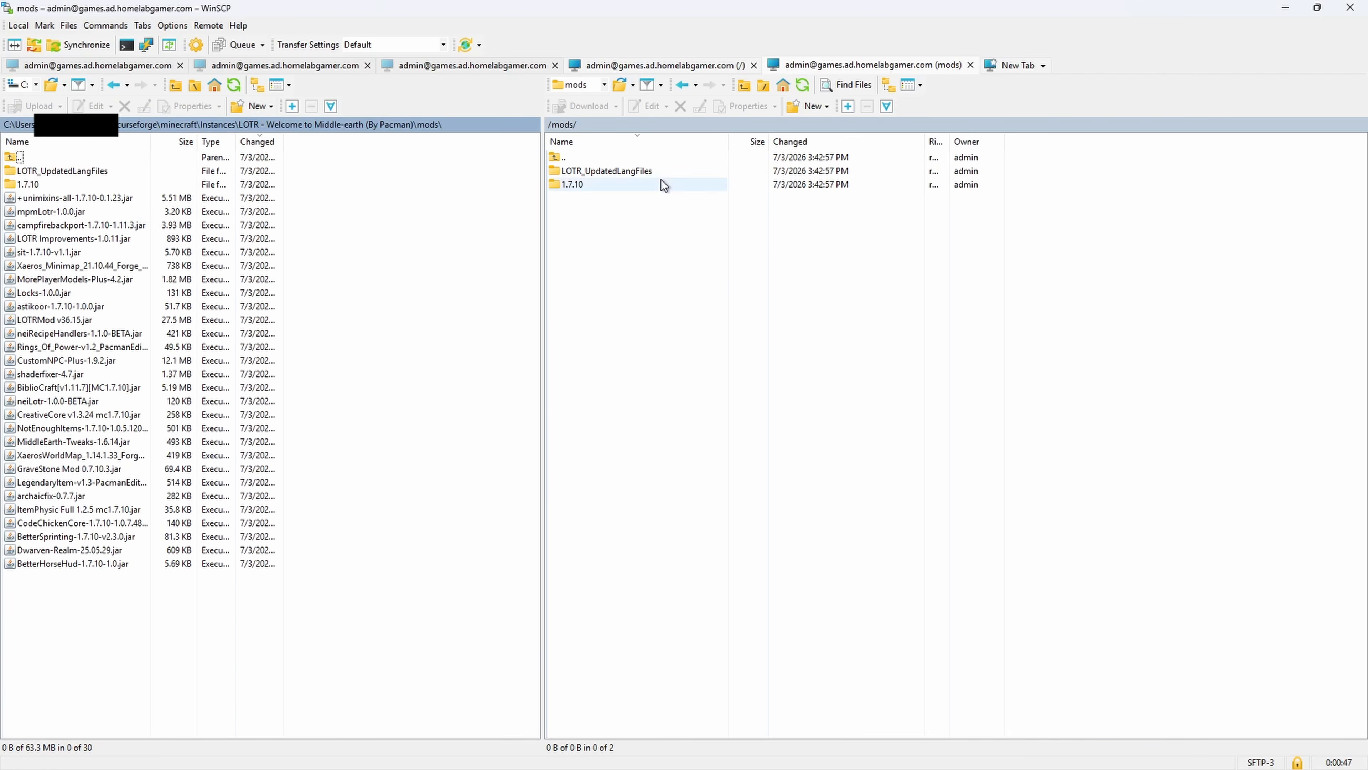
# - Upload all the mod jar files from the local mods folder to the server's /mods folder
pyautogui.moveTo(134, 676); pyautogui.dragTo(87, 198)
pyautogui.moveTo(88, 199); pyautogui.dragTo(292, 304)
pyautogui.moveTo(908, 344); pyautogui.dragTo(909, 343)
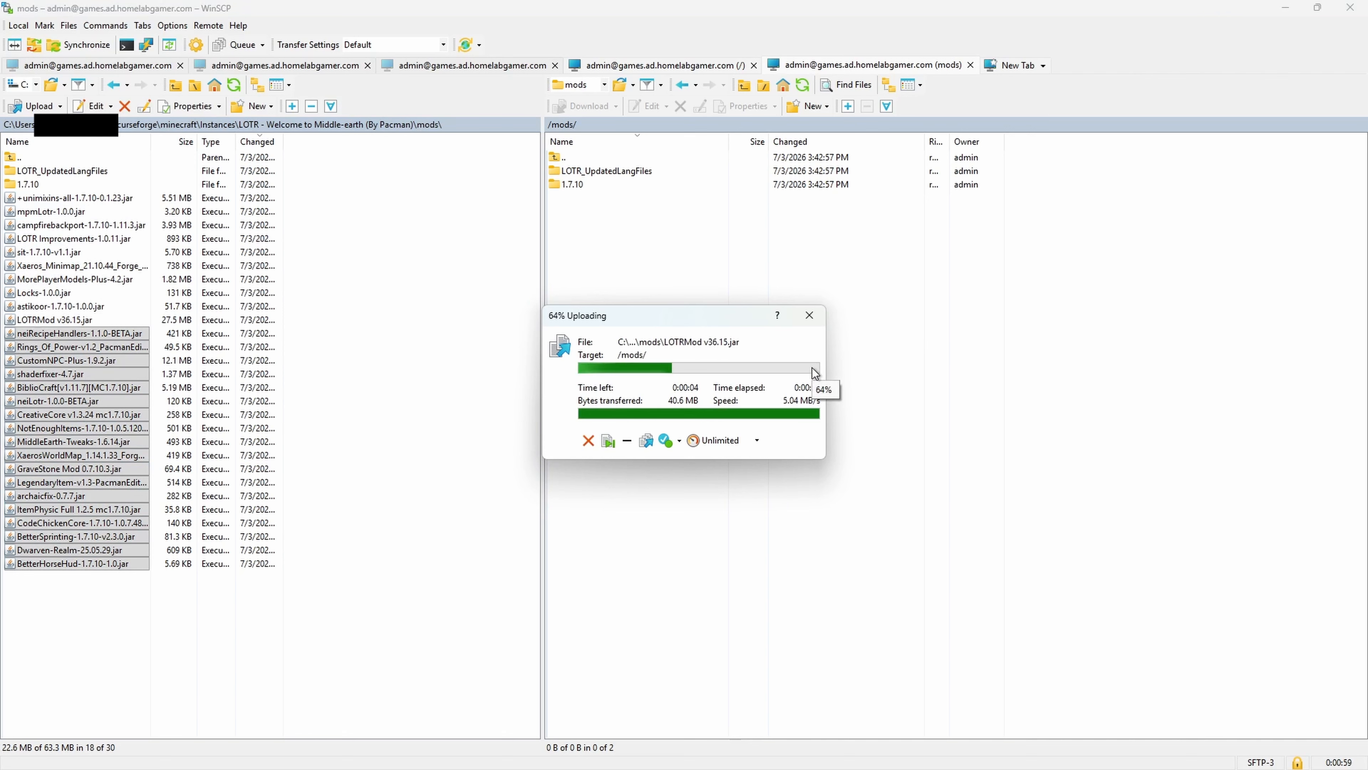
# - Open the resourcepacks folder of both the local modpack and the server
pyautogui.doubleClick(564, 157)
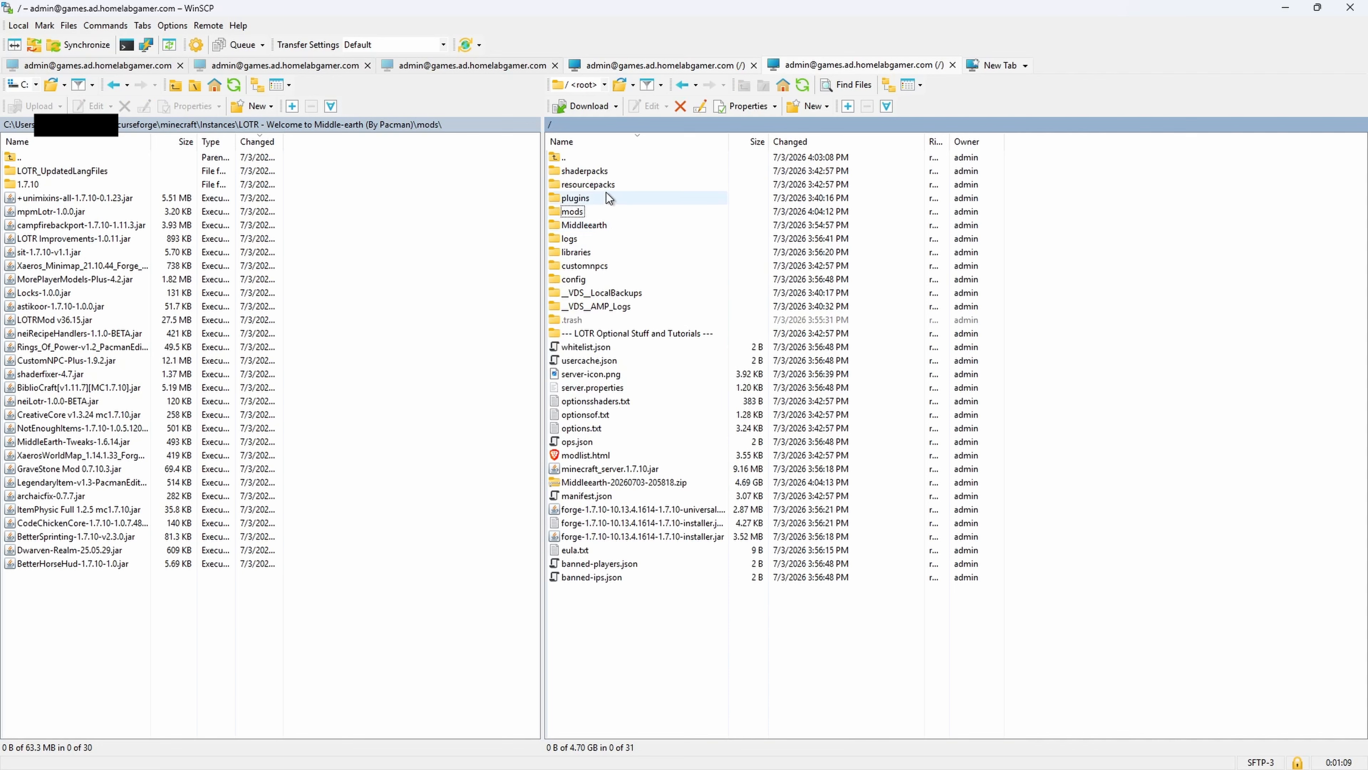
pyautogui.doubleClick(60, 161)
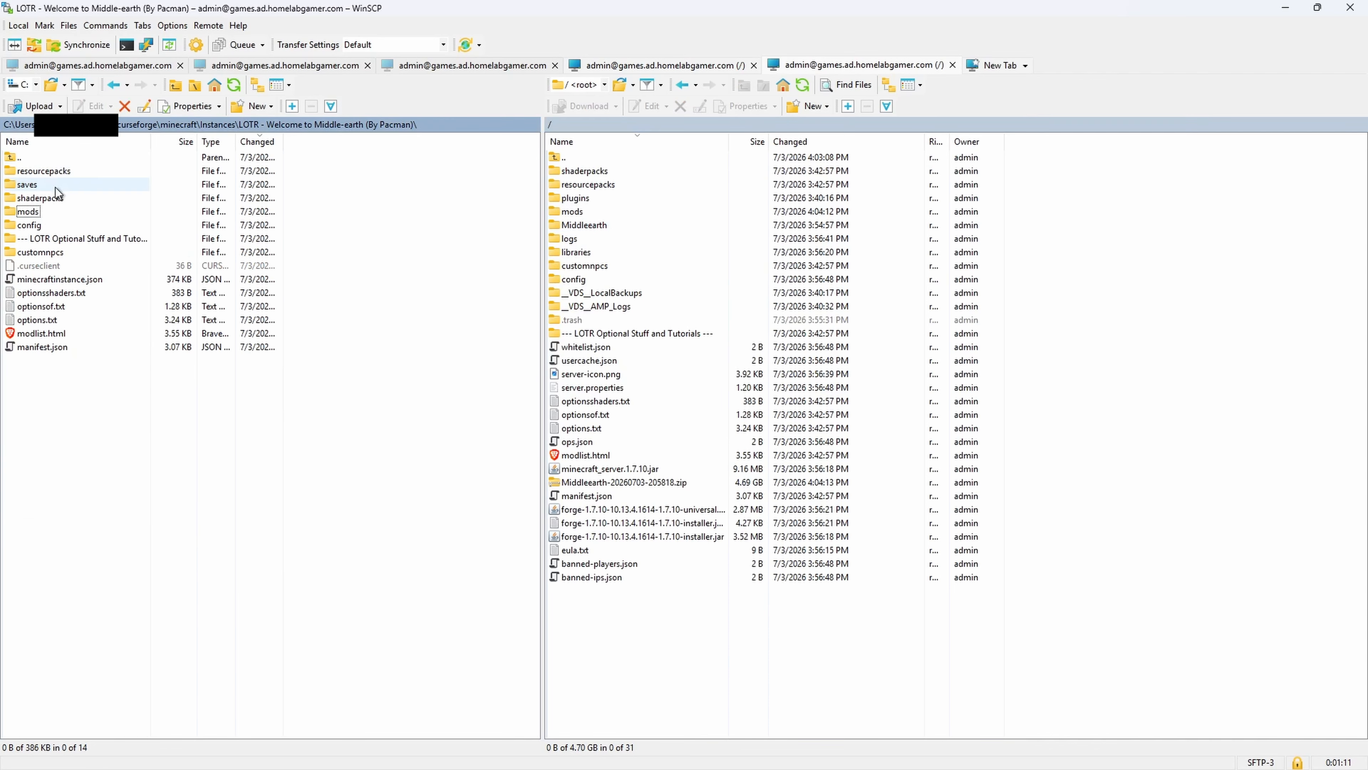
pyautogui.doubleClick(68, 173)
pyautogui.click(592, 186)
pyautogui.doubleClick(593, 184)
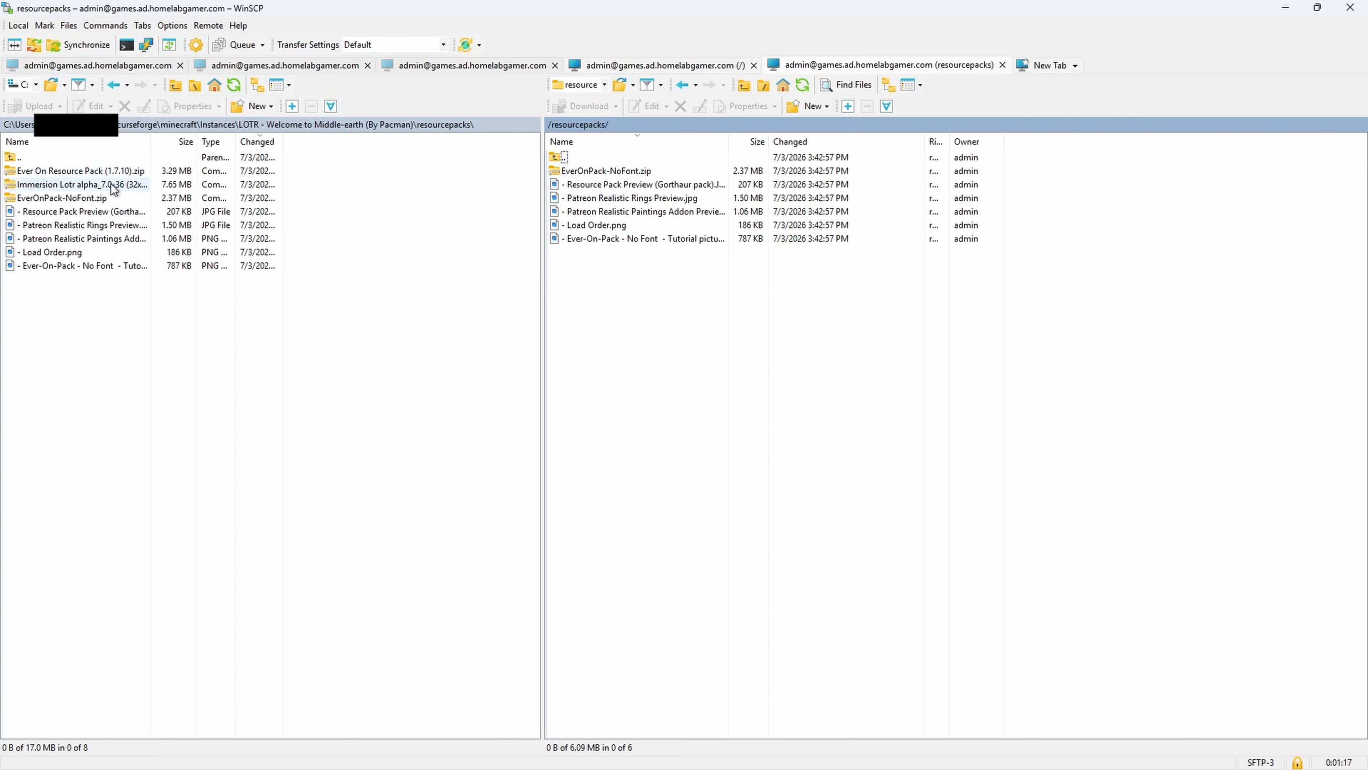
# - Upload the missing Immersion Lotr alpha_7.0-36 and Ever On Resource Pack (1.7.10) zips to the server, declining to overwrite EverOnPack-NoFont.zip
pyautogui.moveTo(333, 189); pyautogui.dragTo(300, 193)
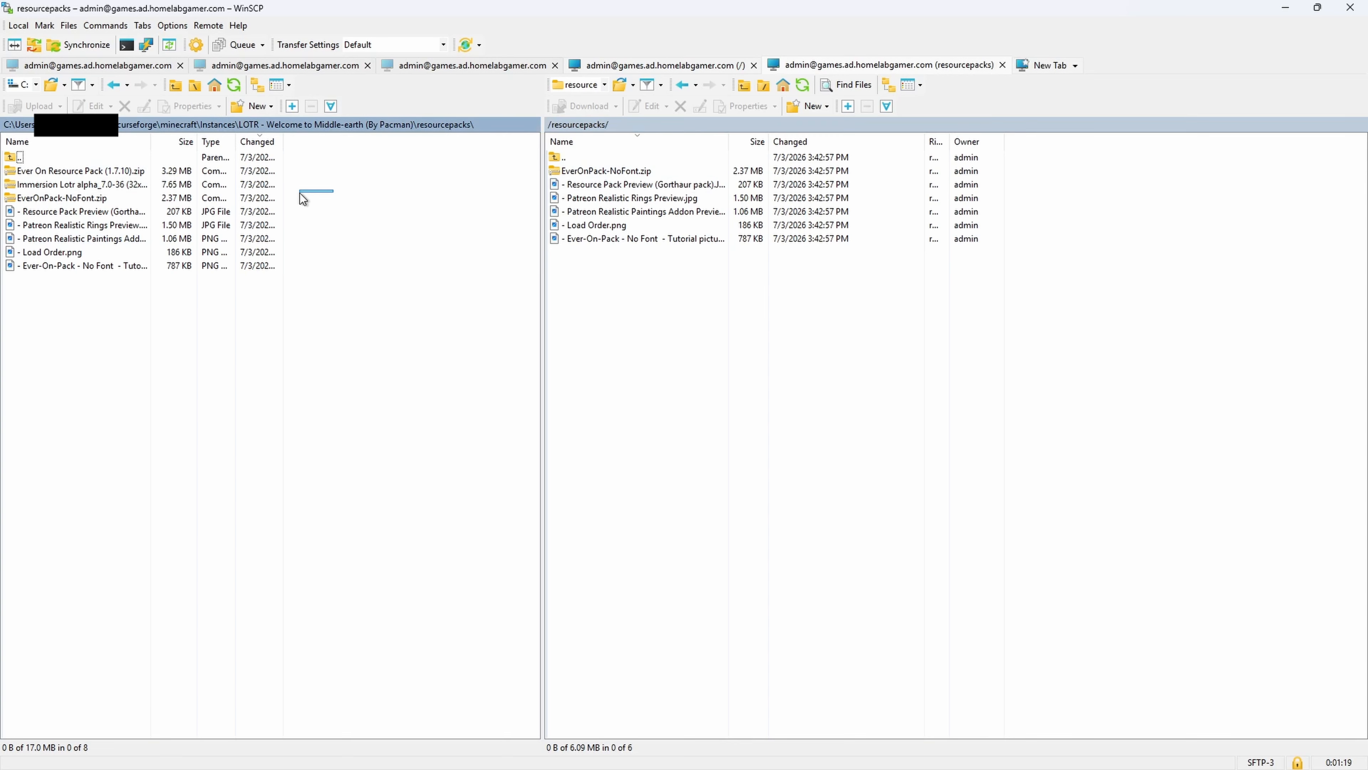
pyautogui.moveTo(115, 200); pyautogui.dragTo(853, 357)
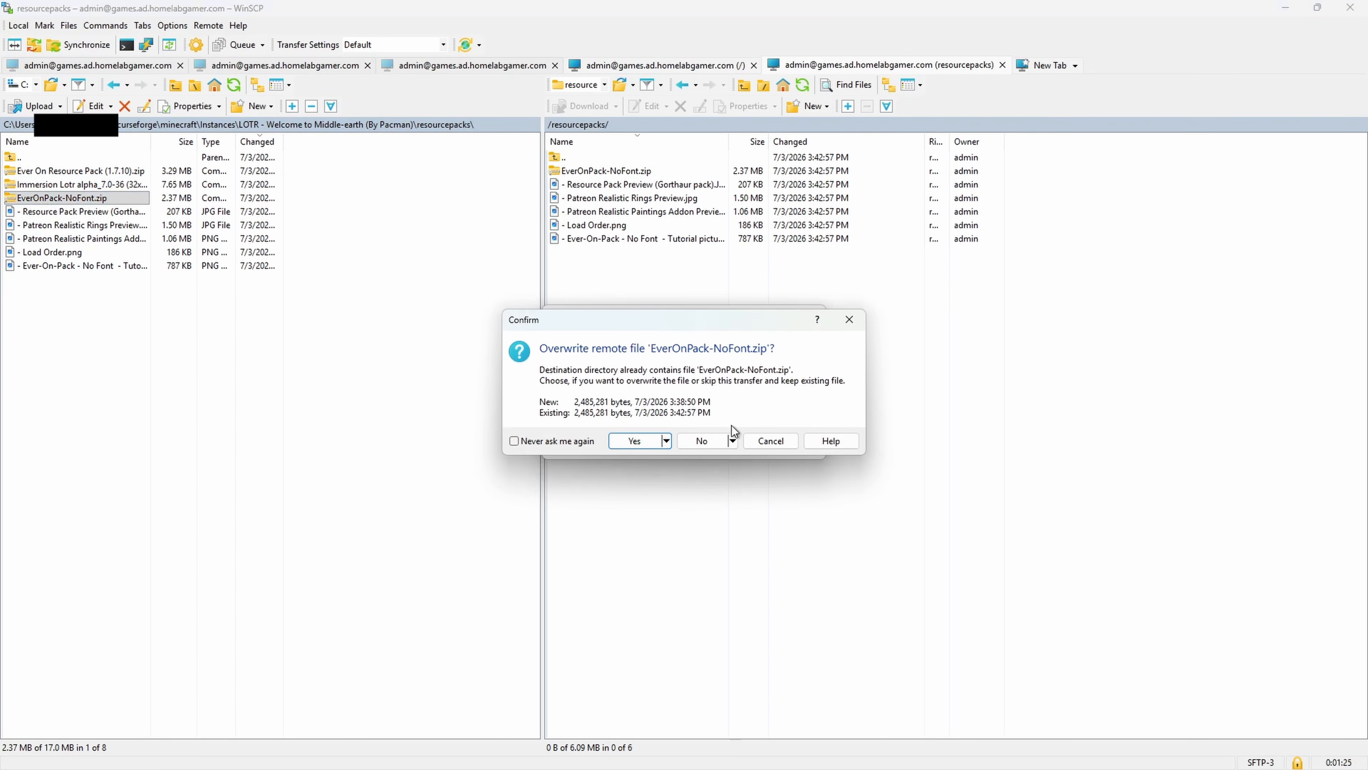
pyautogui.click(703, 445)
pyautogui.click(77, 171)
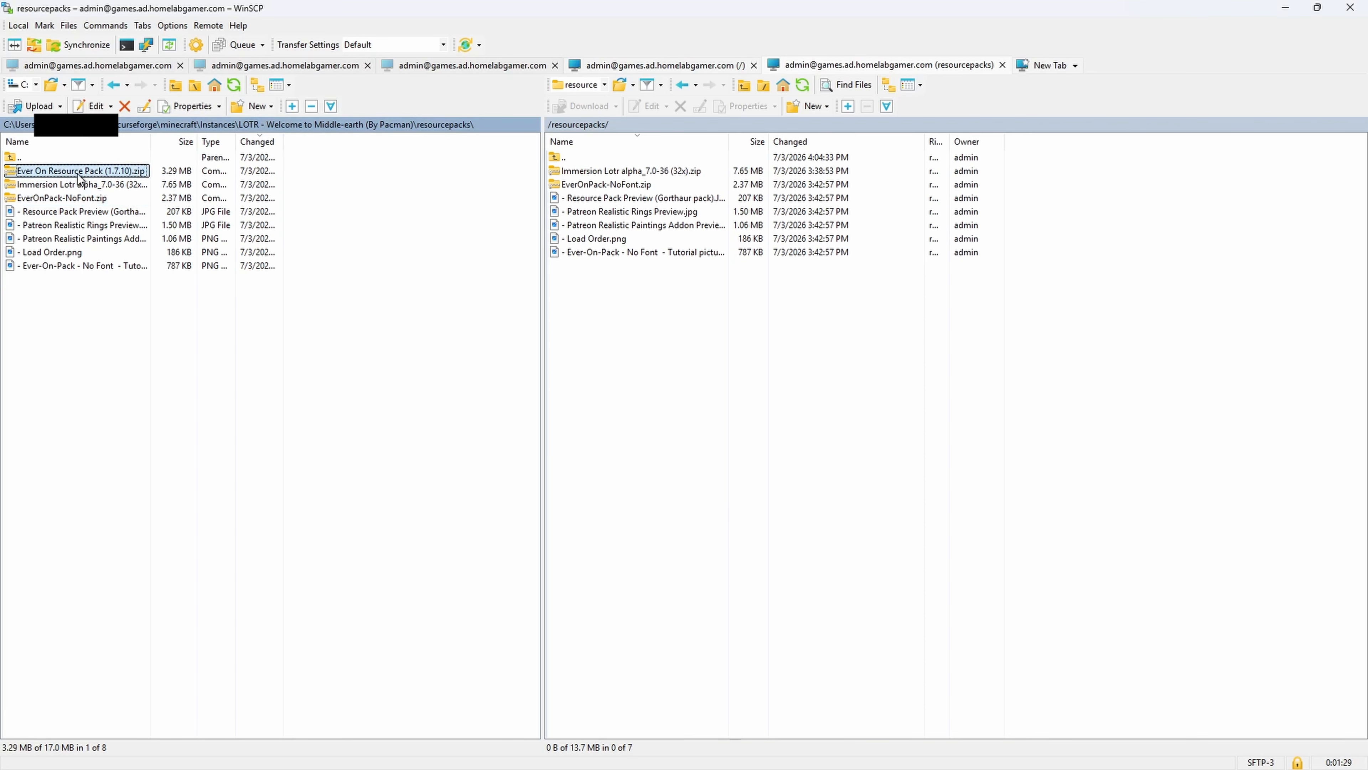
pyautogui.moveTo(720, 331); pyautogui.dragTo(719, 329)
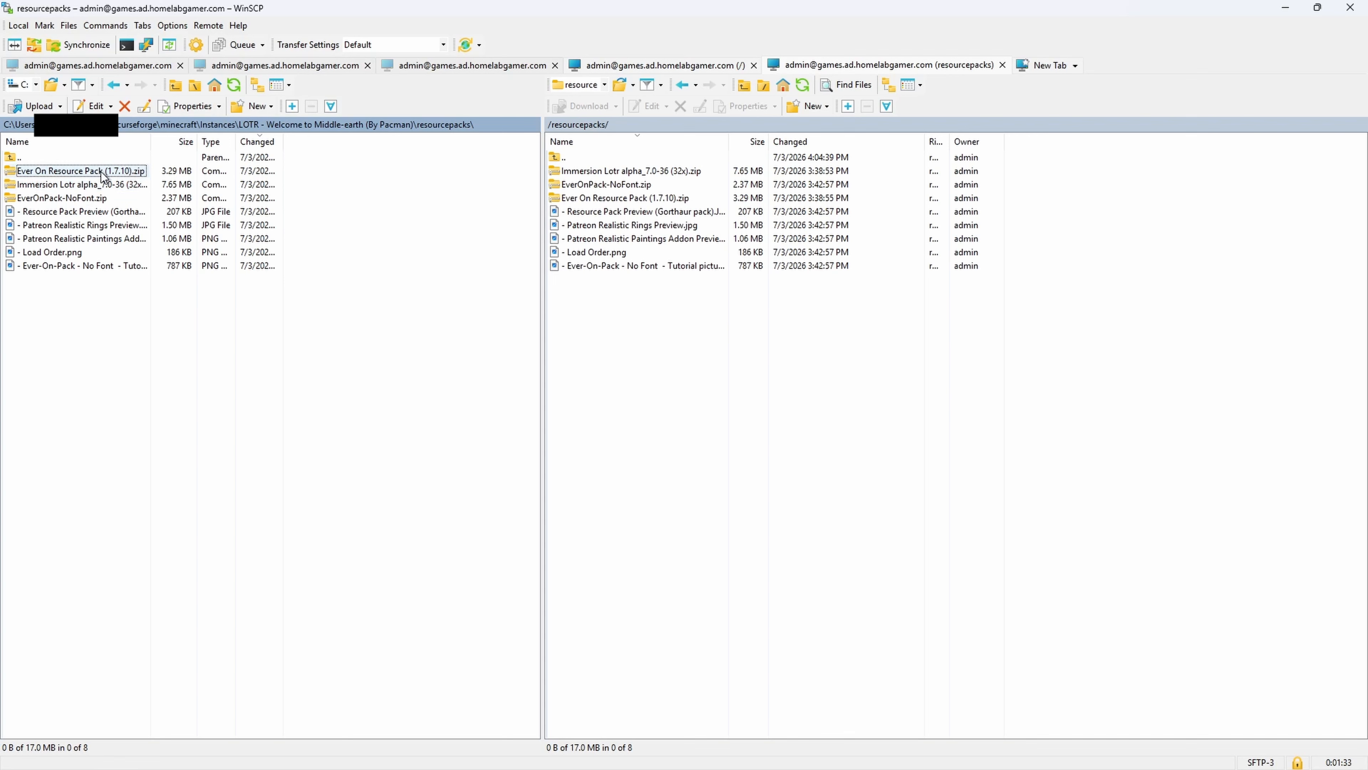
# - Compare the local and server shaderpacks folders, returning both sides to their parent folders
pyautogui.doubleClick(19, 158)
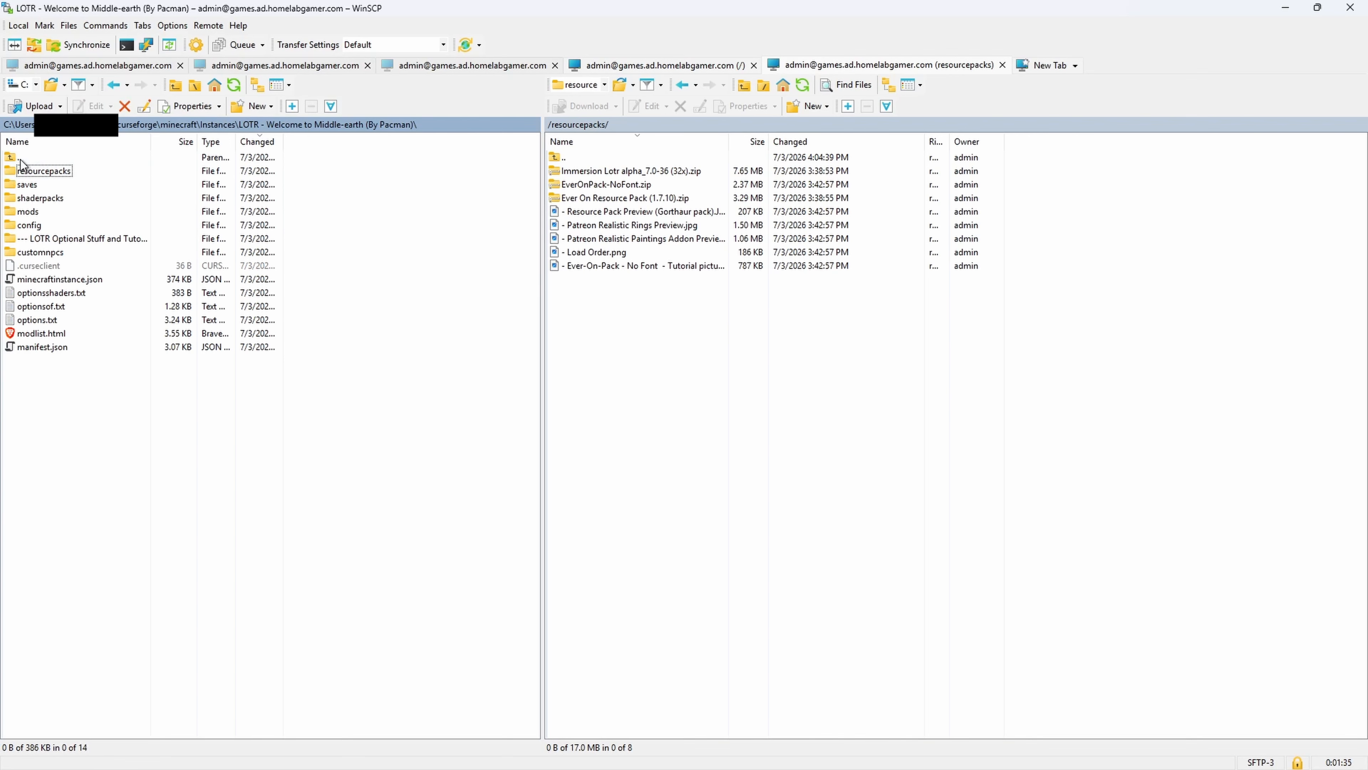
pyautogui.doubleClick(578, 162)
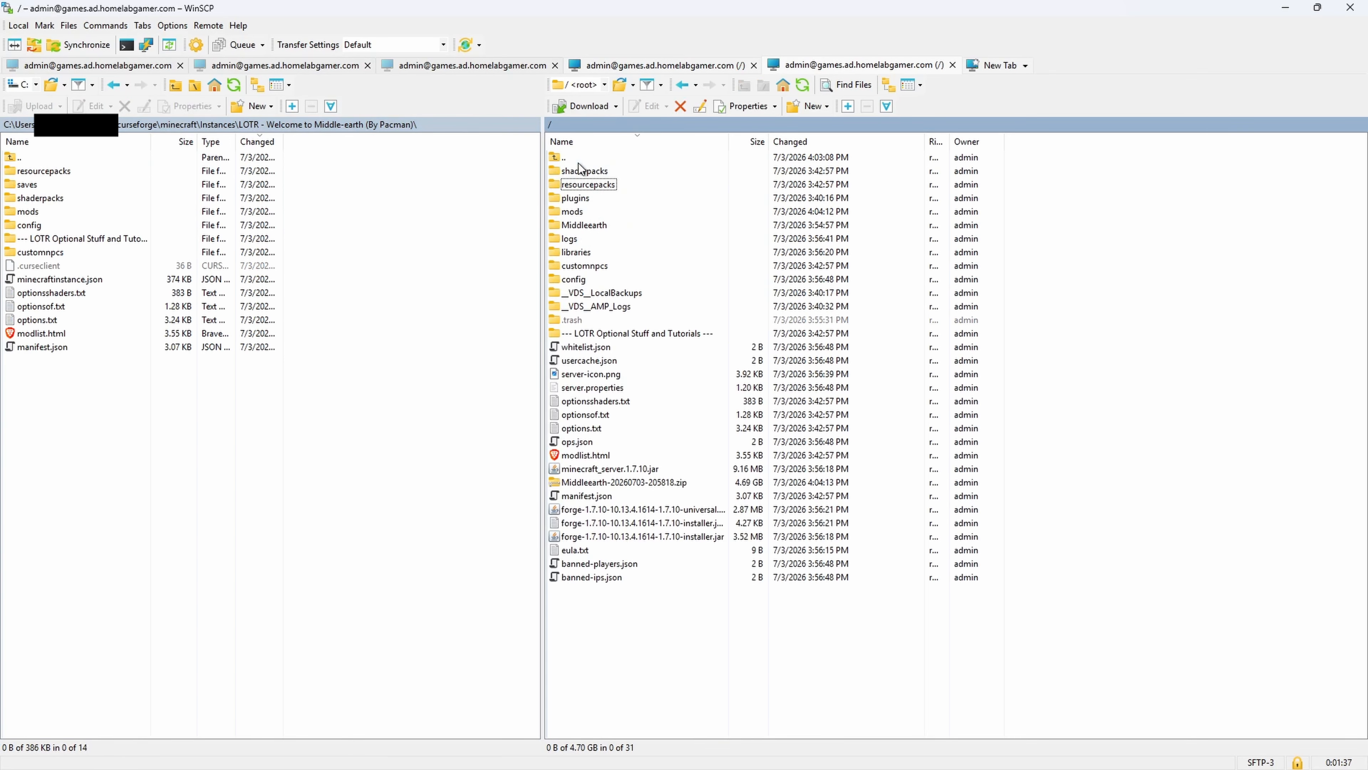
pyautogui.doubleClick(597, 172)
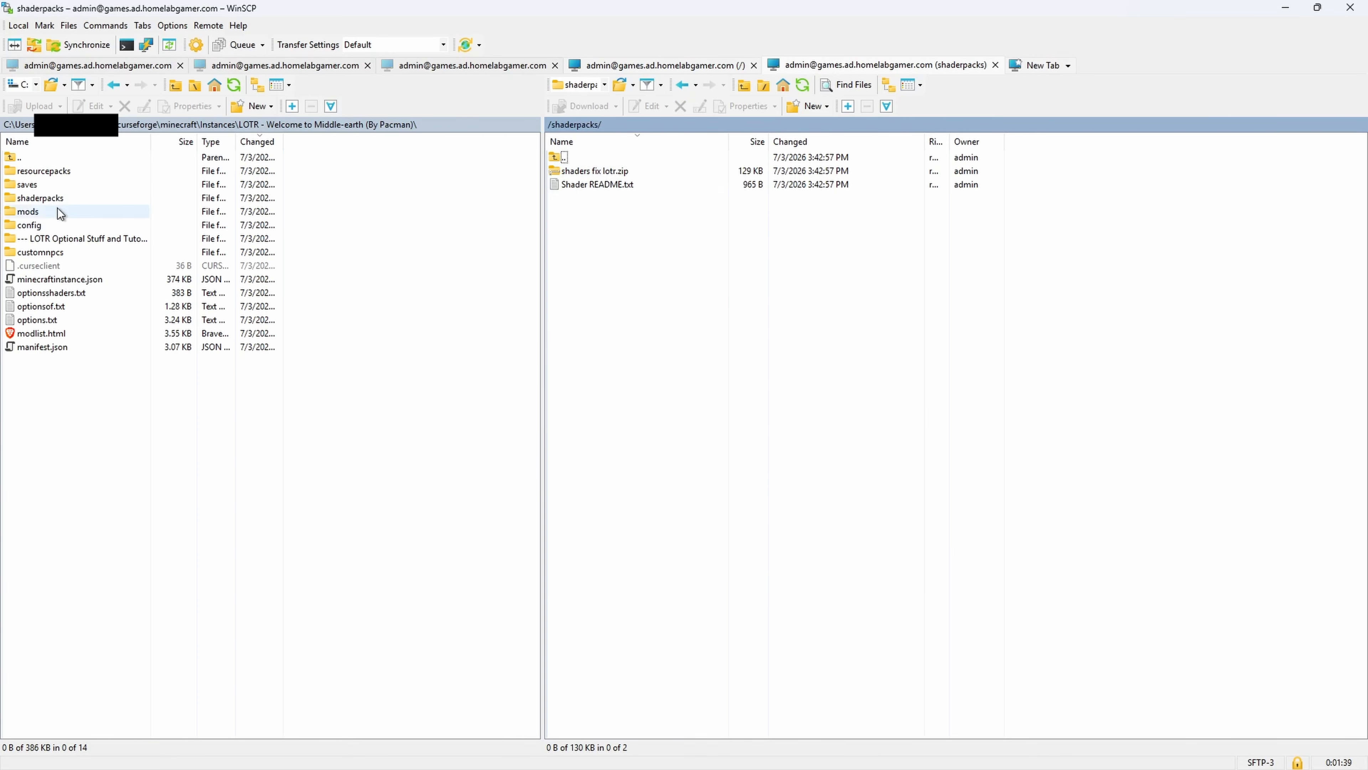
pyautogui.doubleClick(54, 197)
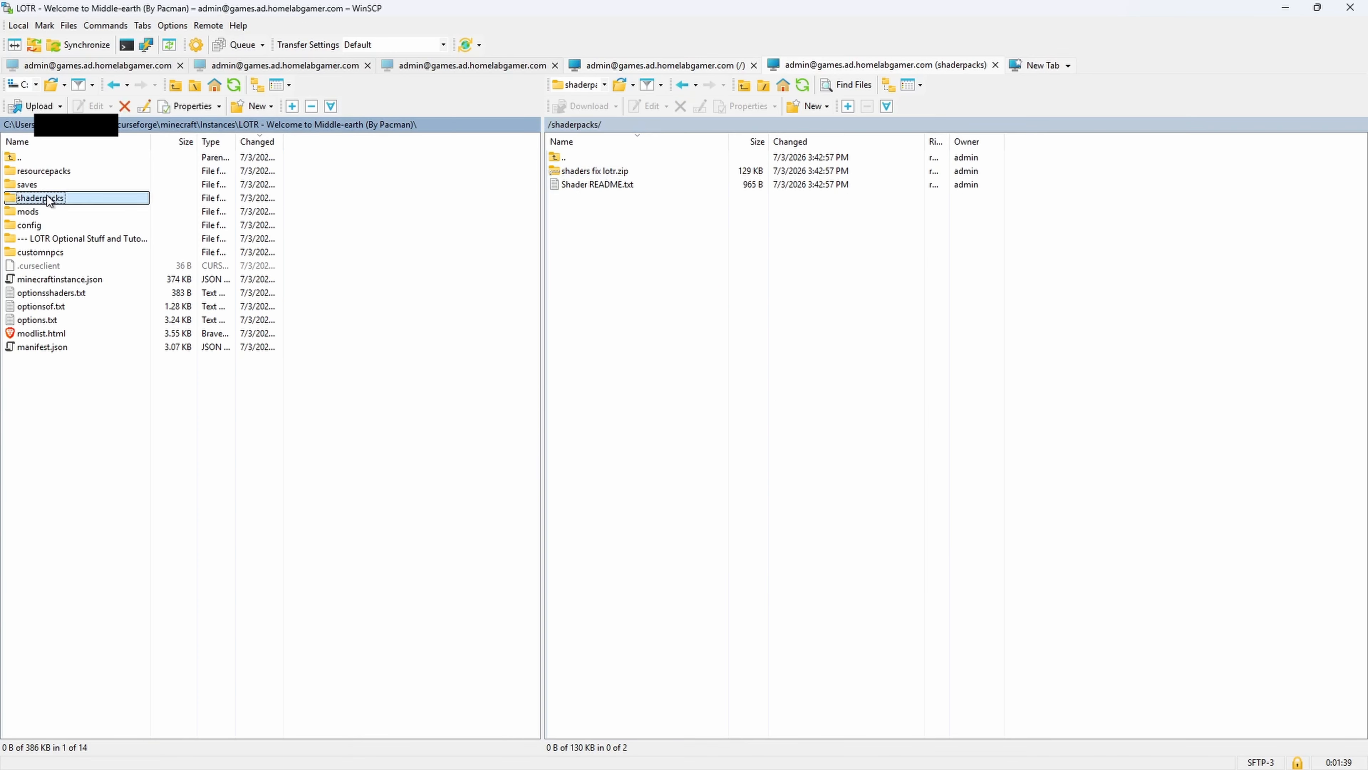
pyautogui.doubleClick(50, 158)
pyautogui.doubleClick(640, 154)
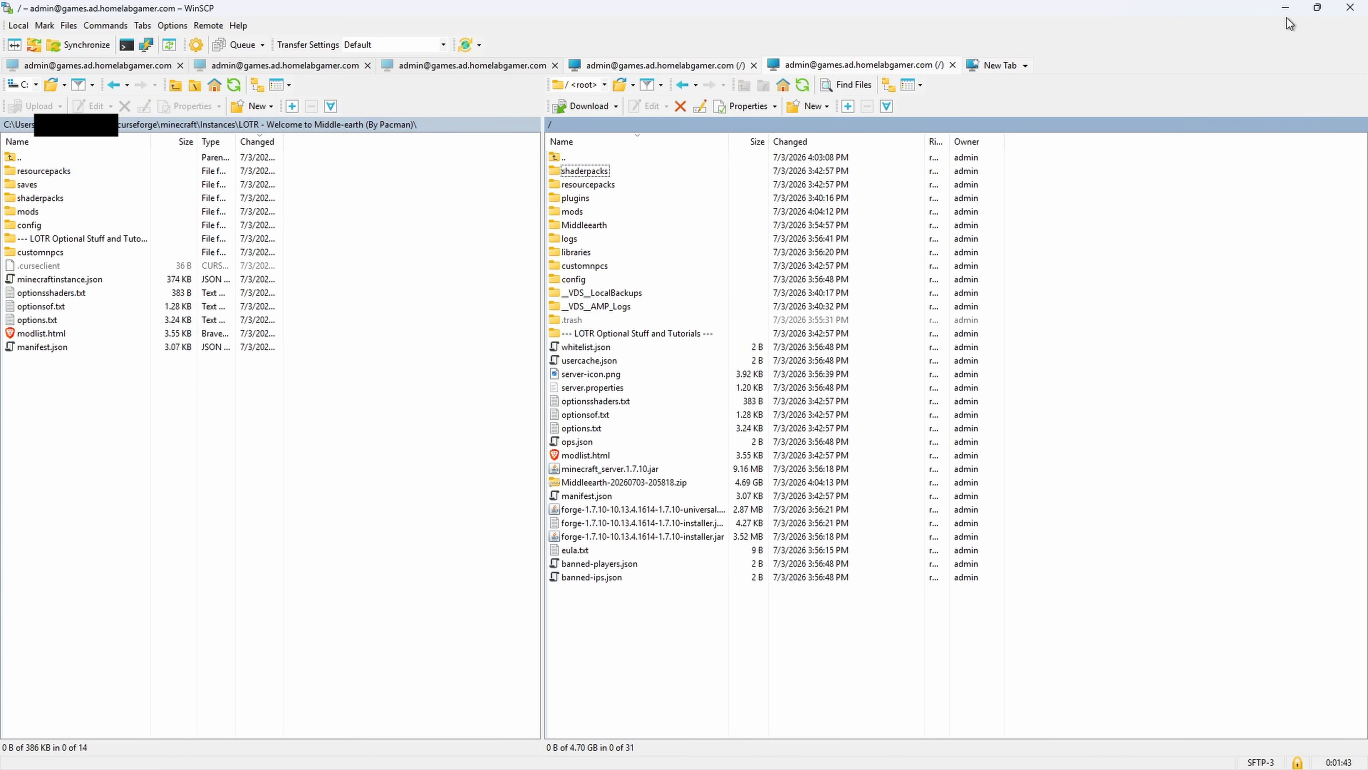
# - Switch to AMP in the browser and refresh the file manager's mods folder
pyautogui.click(1285, 8)
pyautogui.click(427, 526)
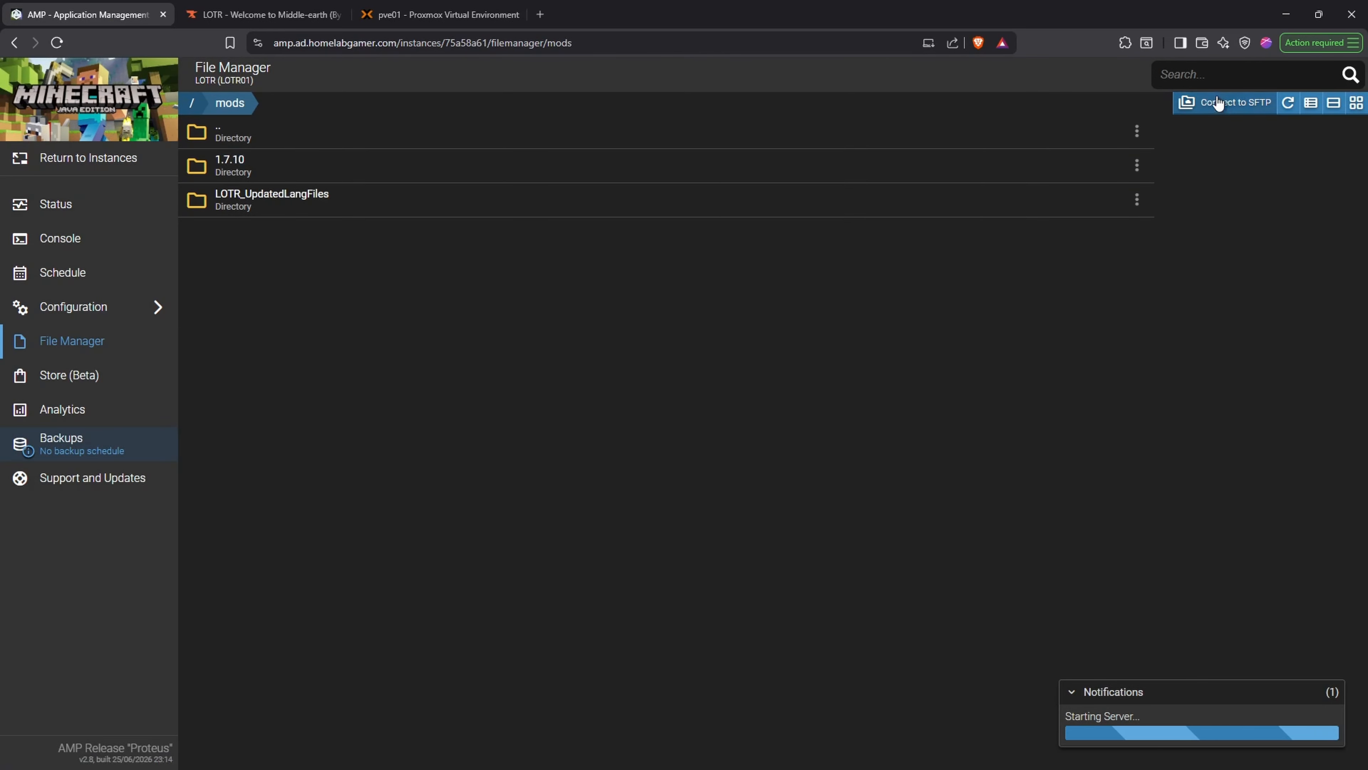
pyautogui.click(1288, 103)
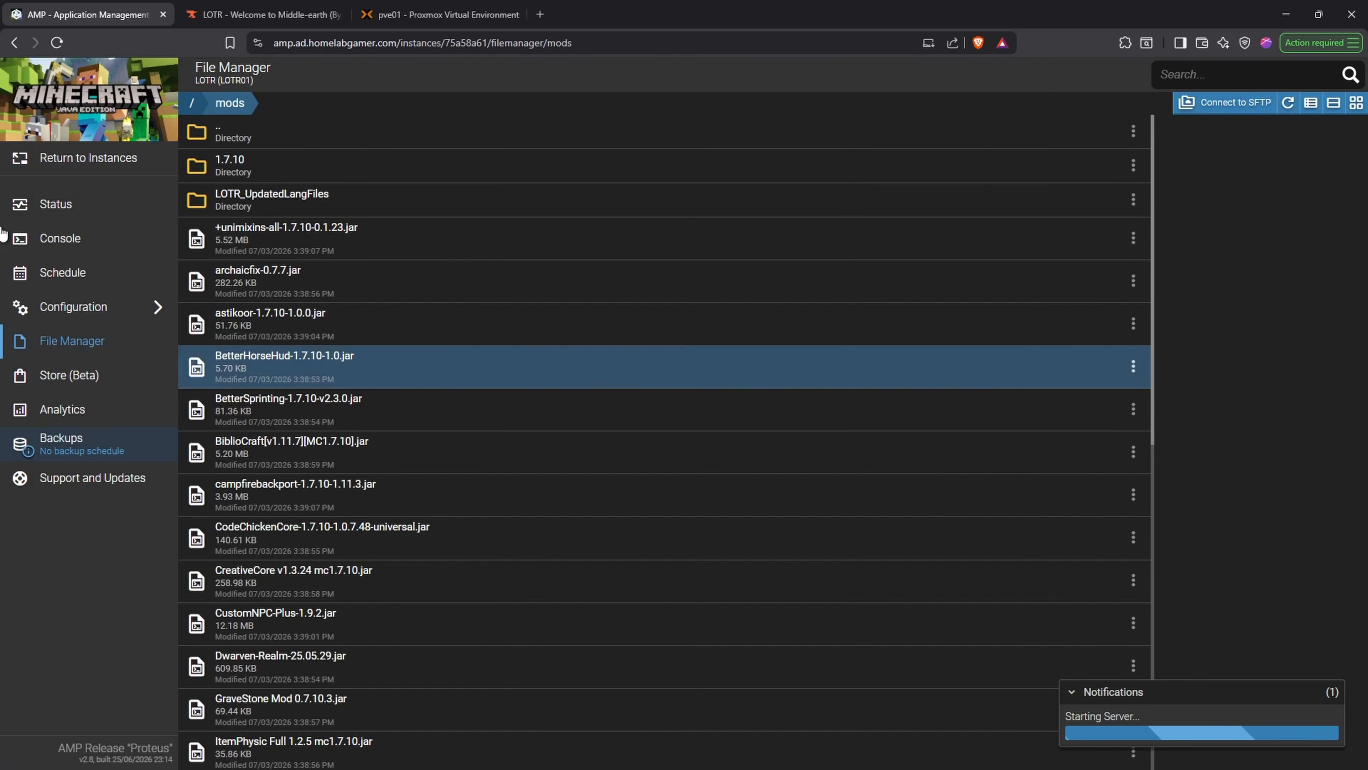
# - Start the server from its status page and follow the startup in the console
pyautogui.click(71, 204)
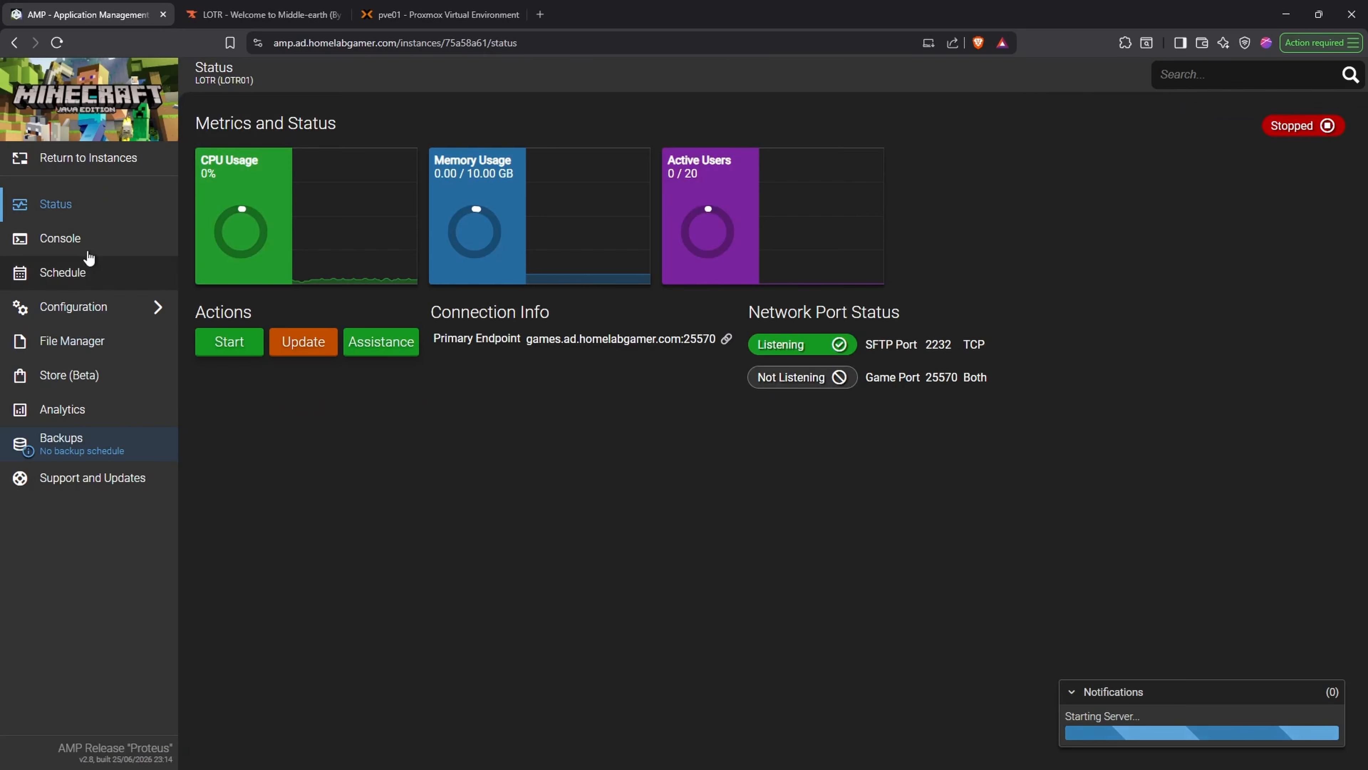
pyautogui.click(101, 241)
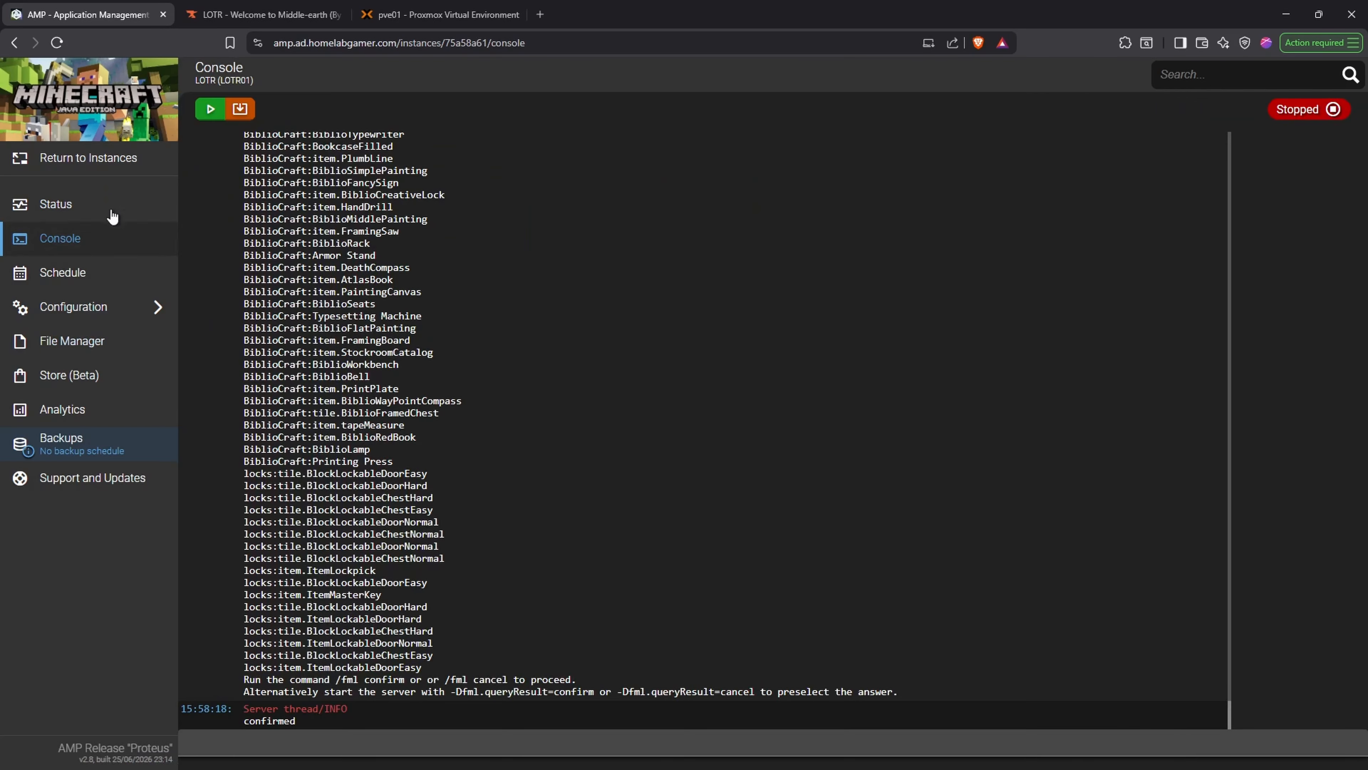
pyautogui.click(113, 213)
pyautogui.click(233, 345)
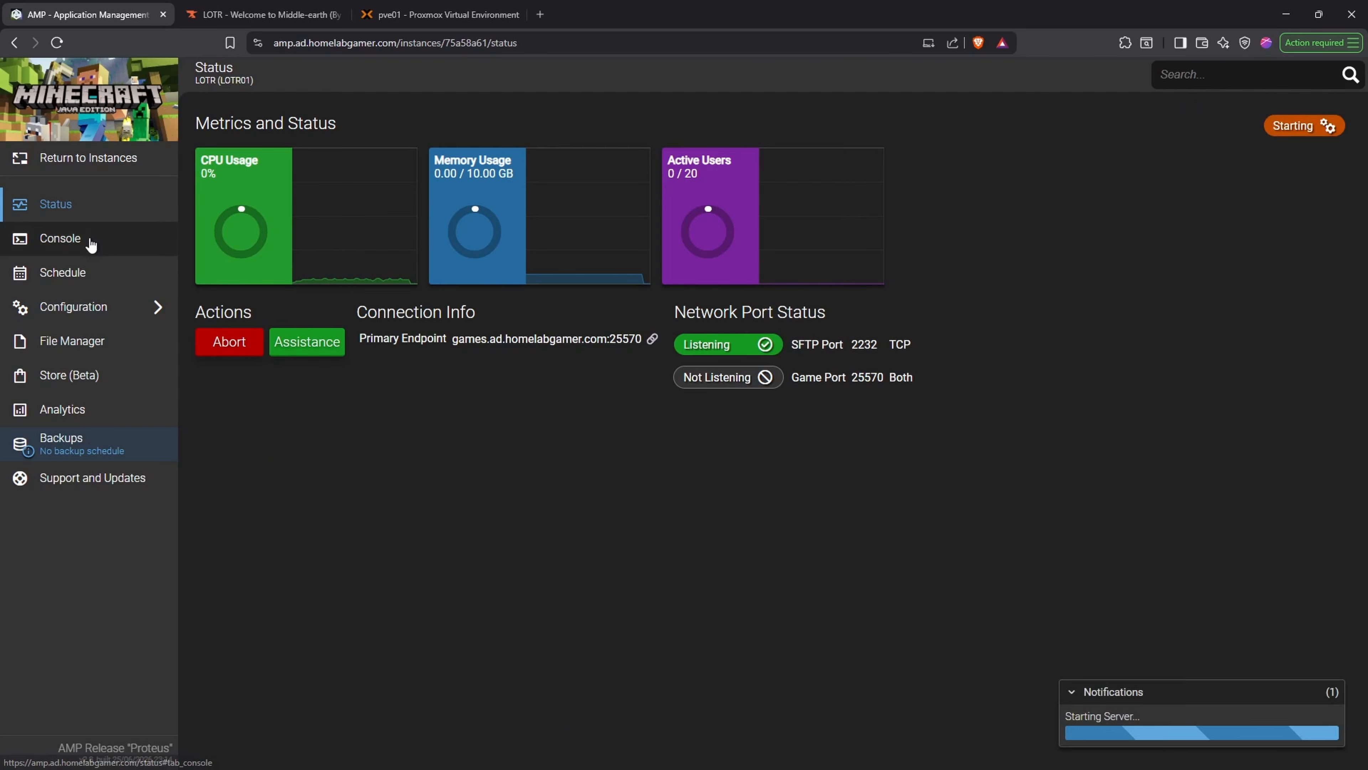
pyautogui.click(89, 243)
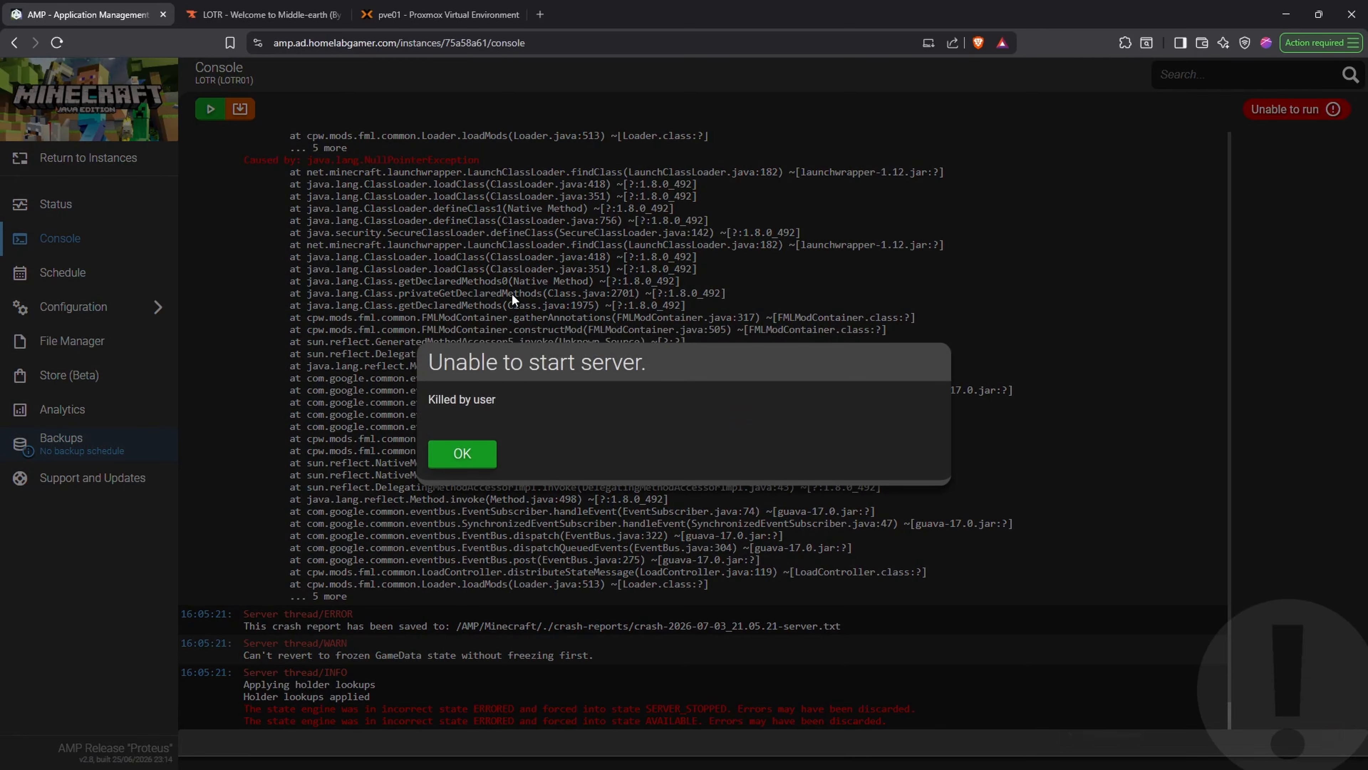
# - Dismiss the start failure and open crash-2026-07-03_21.05.21-server.txt from the crash-reports folder in the editor
pyautogui.click(490, 445)
pyautogui.moveTo(852, 628); pyautogui.dragTo(576, 629)
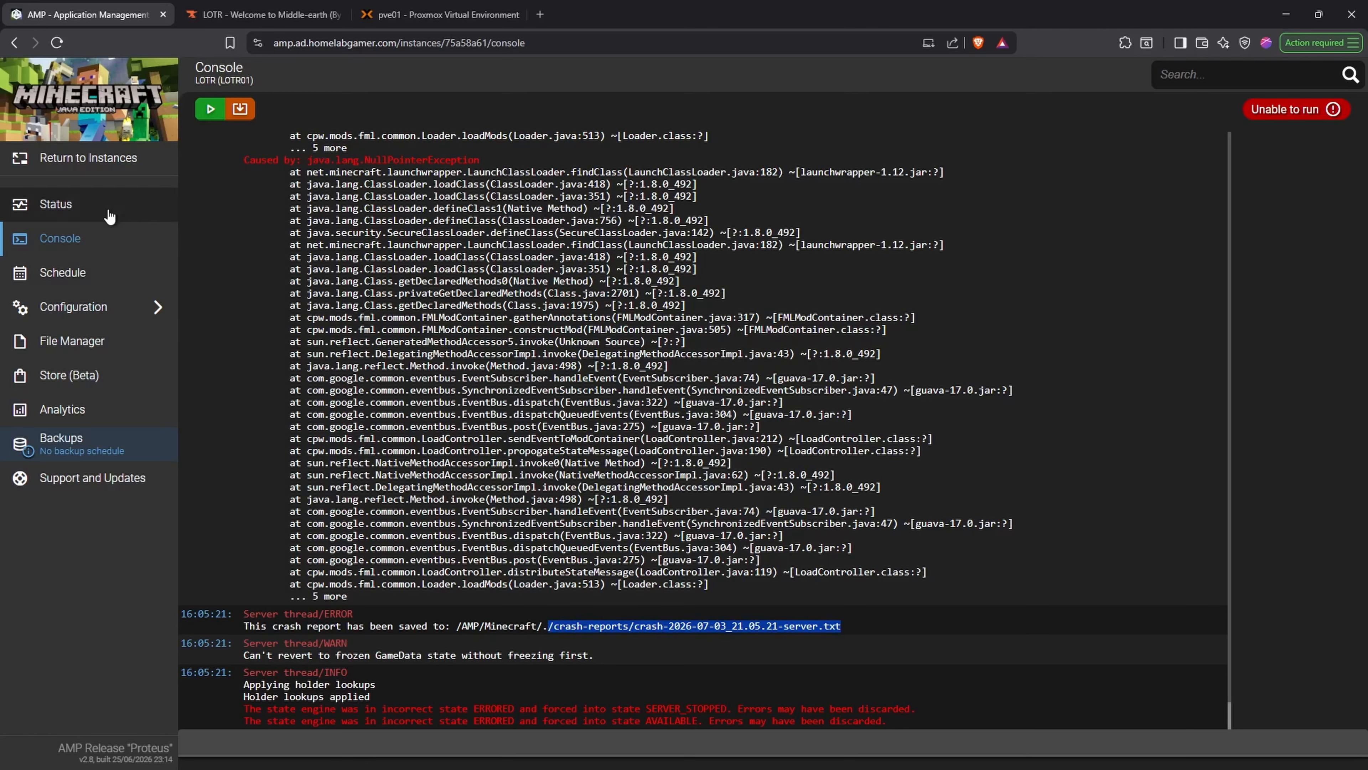
pyautogui.click(97, 353)
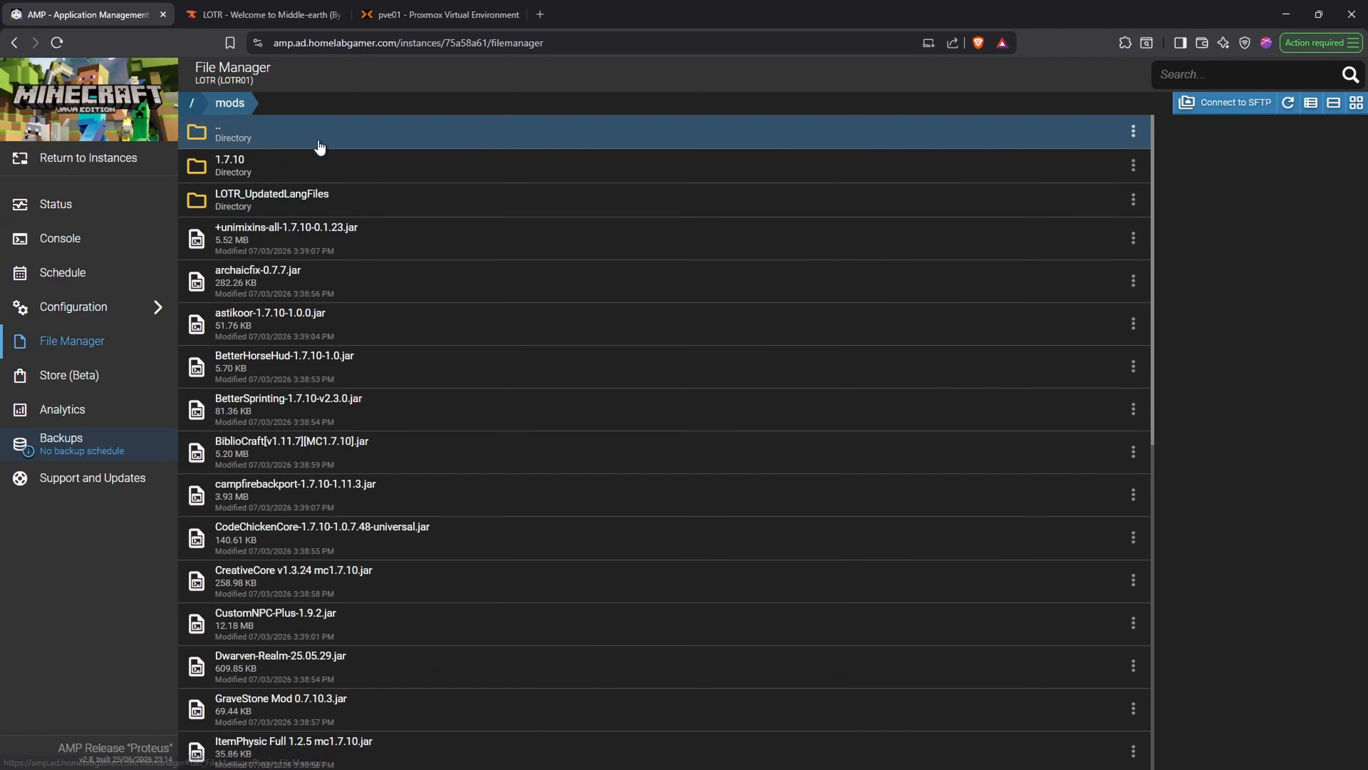
pyautogui.click(232, 139)
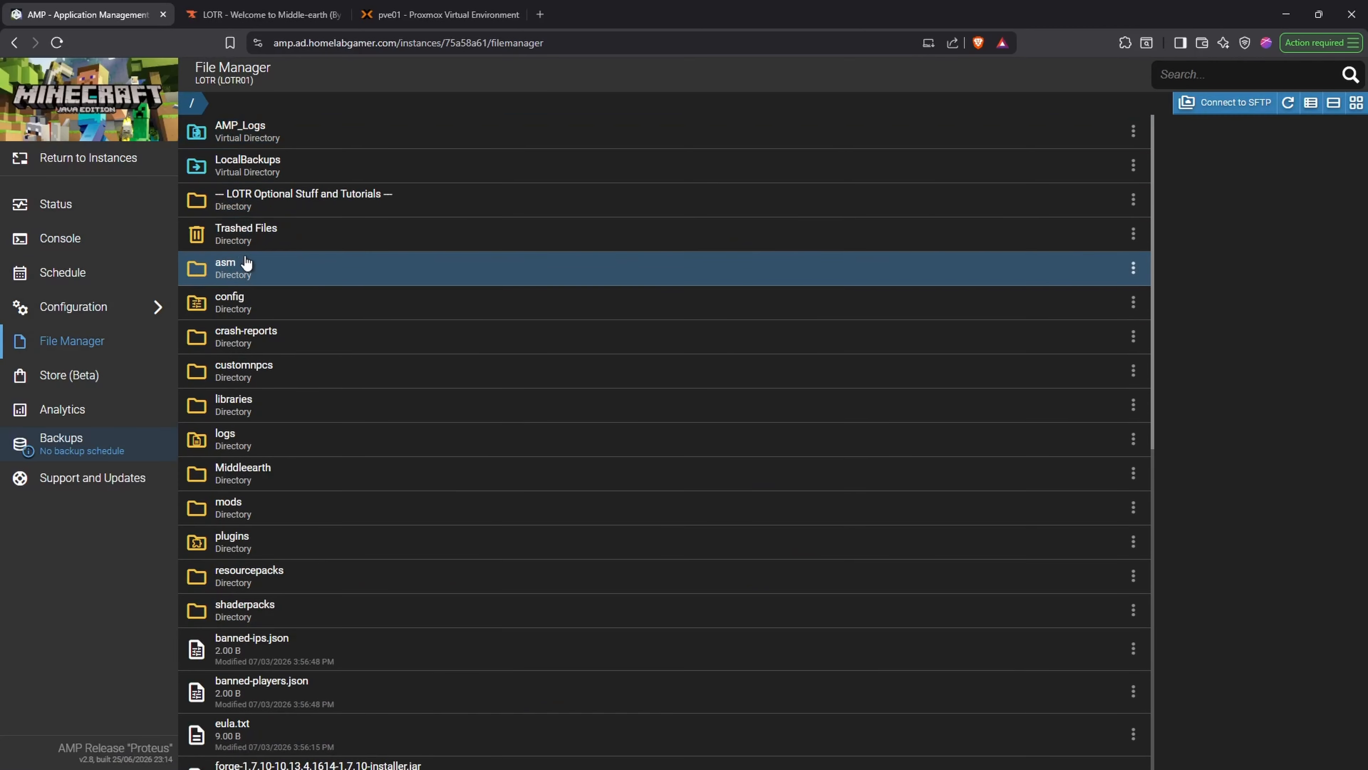
pyautogui.click(261, 335)
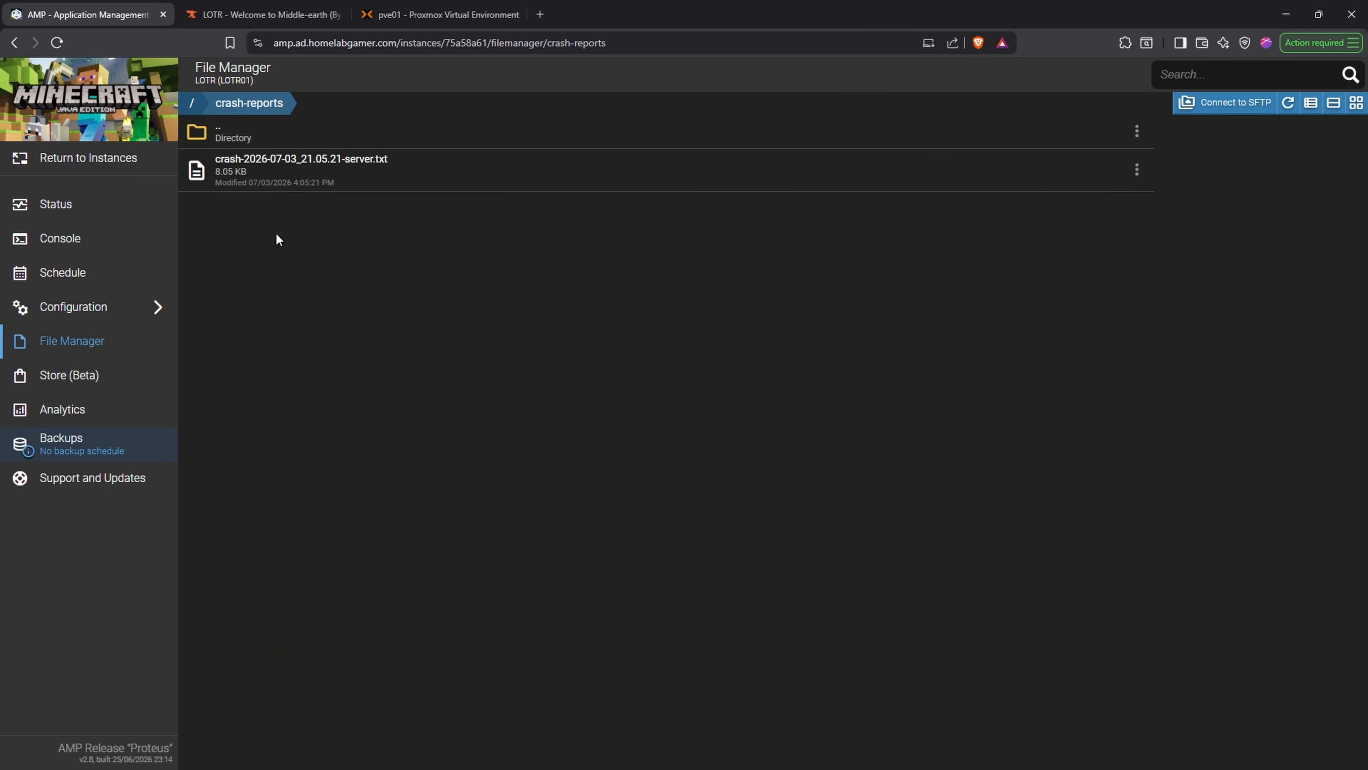
pyautogui.click(279, 183)
pyautogui.rightClick(458, 173)
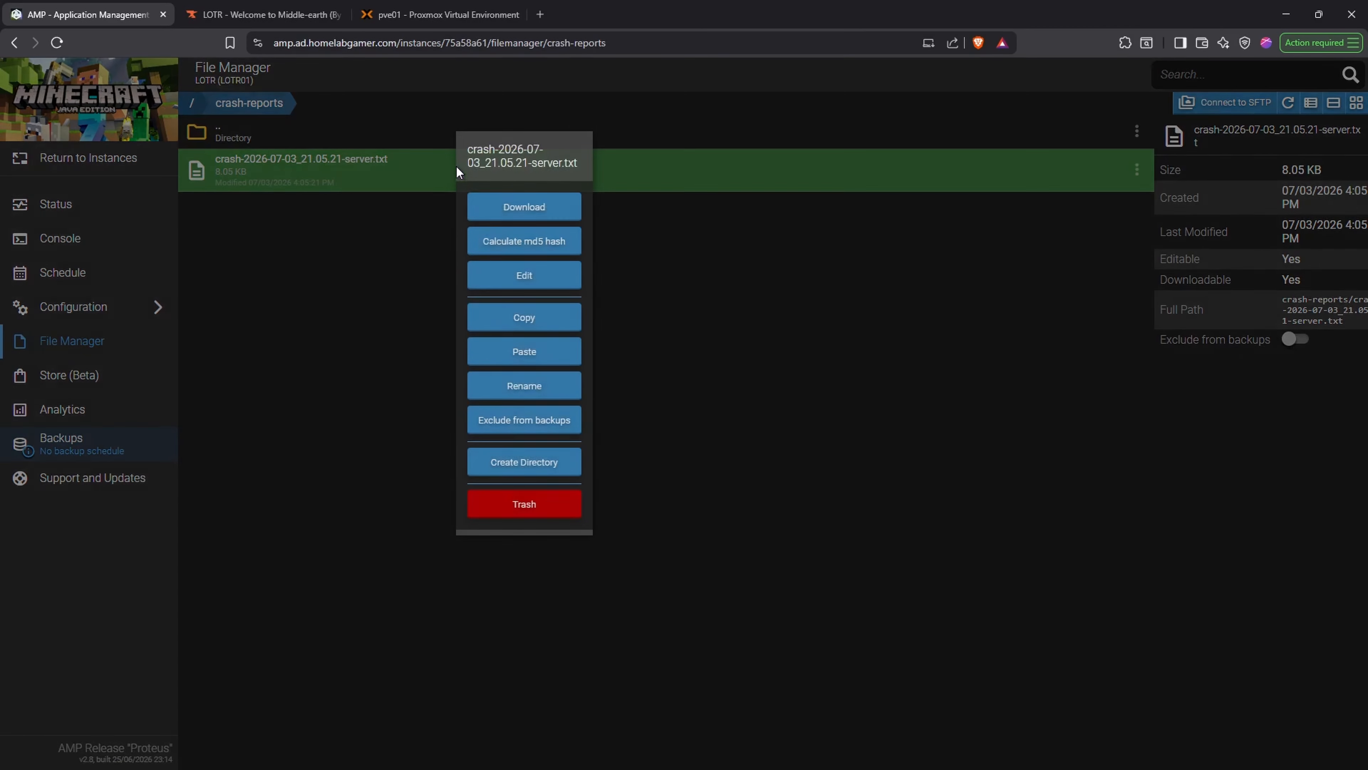
pyautogui.click(501, 274)
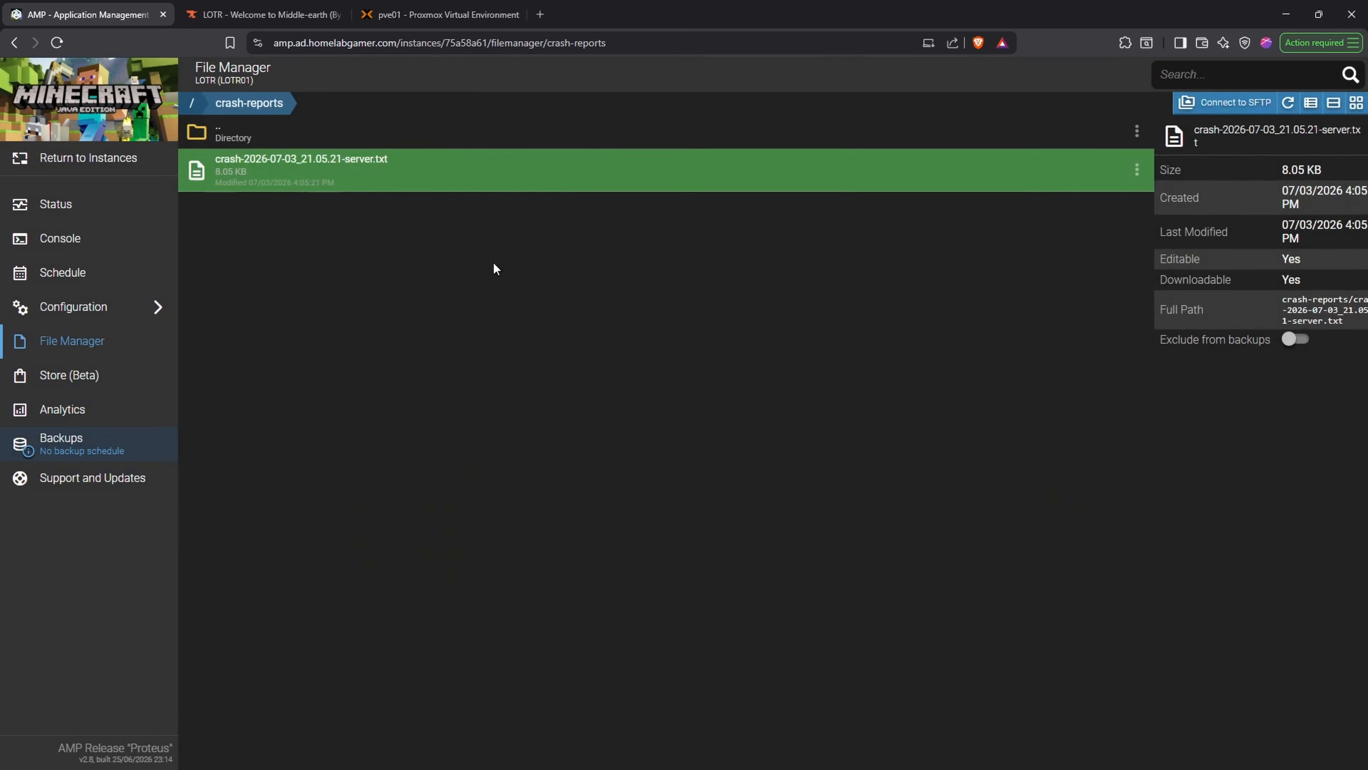
# - Examine the mod list in the crash report for mods marked as errored, highlighting BetterHorseHud
pyautogui.scroll(-10, 455, 365)
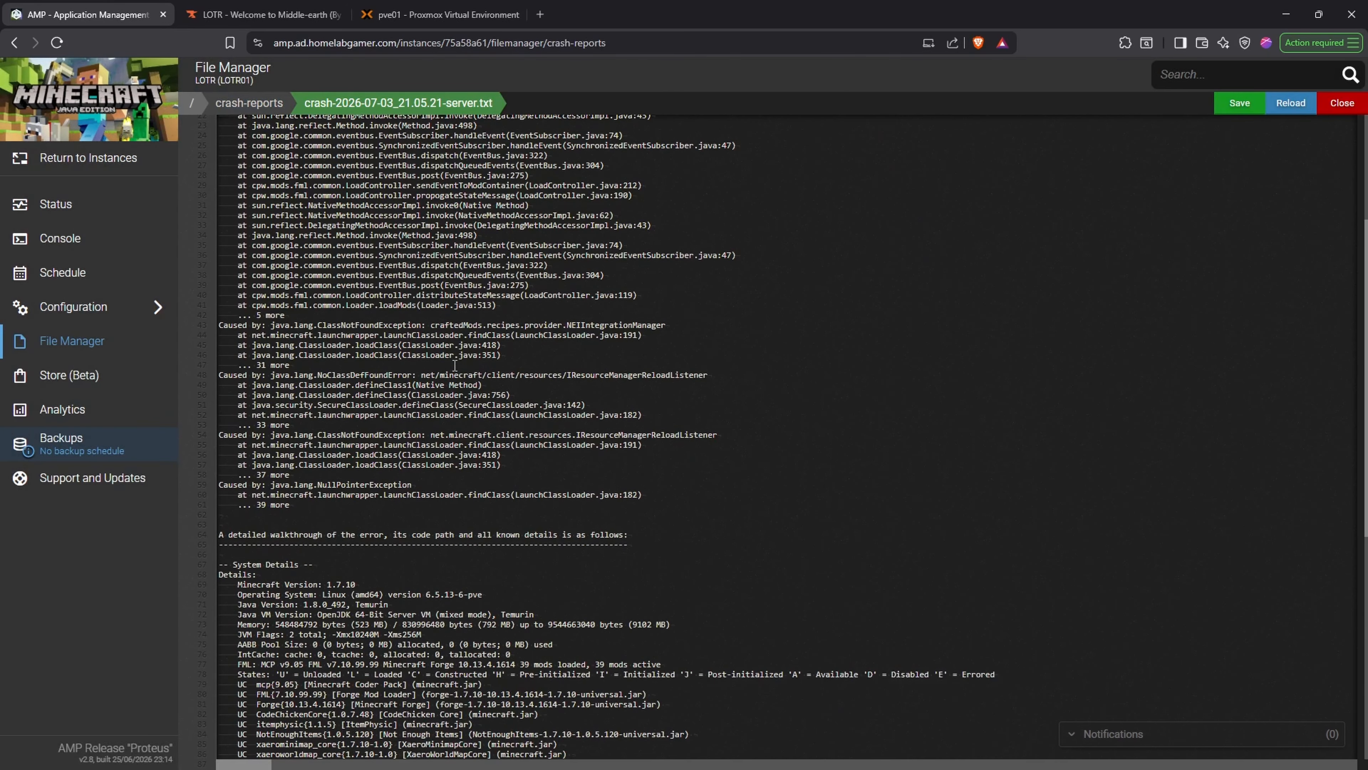
pyautogui.scroll(-3, 455, 364)
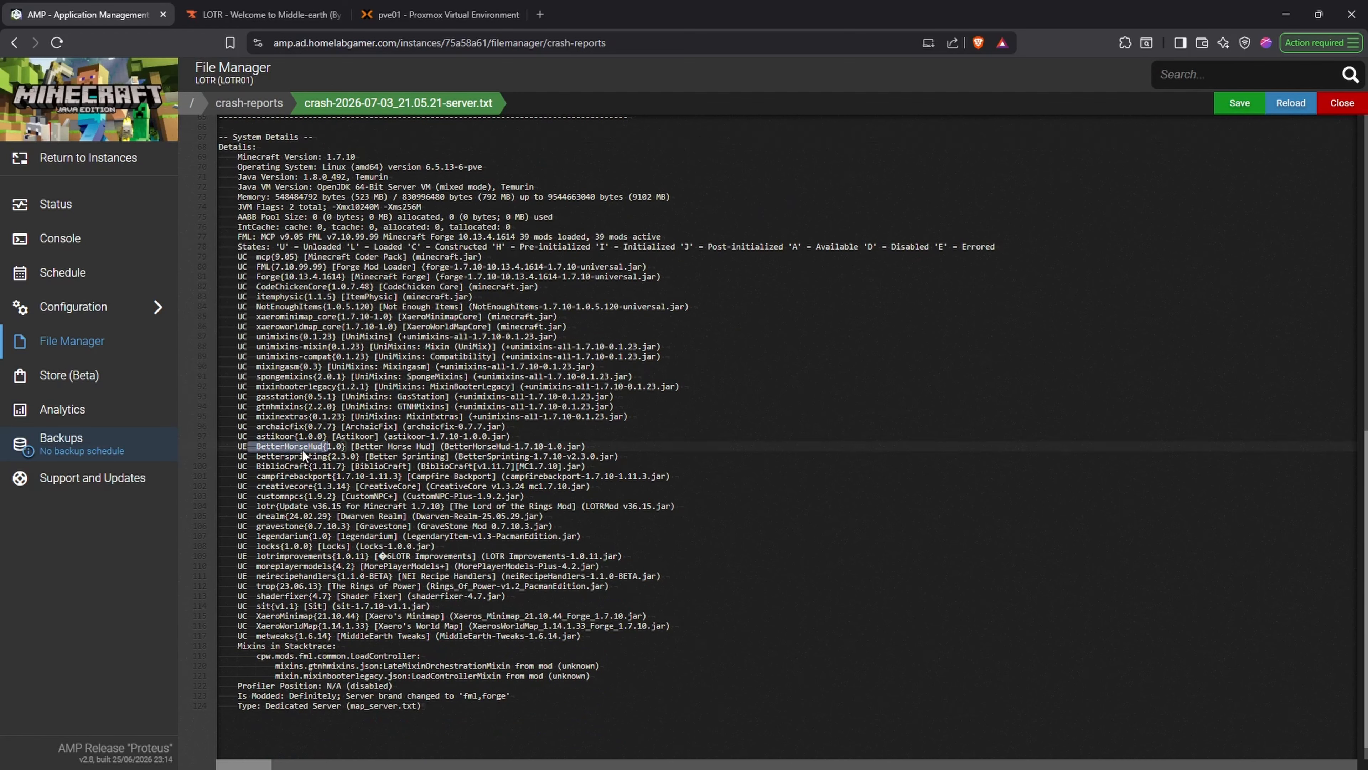
pyautogui.moveTo(309, 446); pyautogui.dragTo(325, 446)
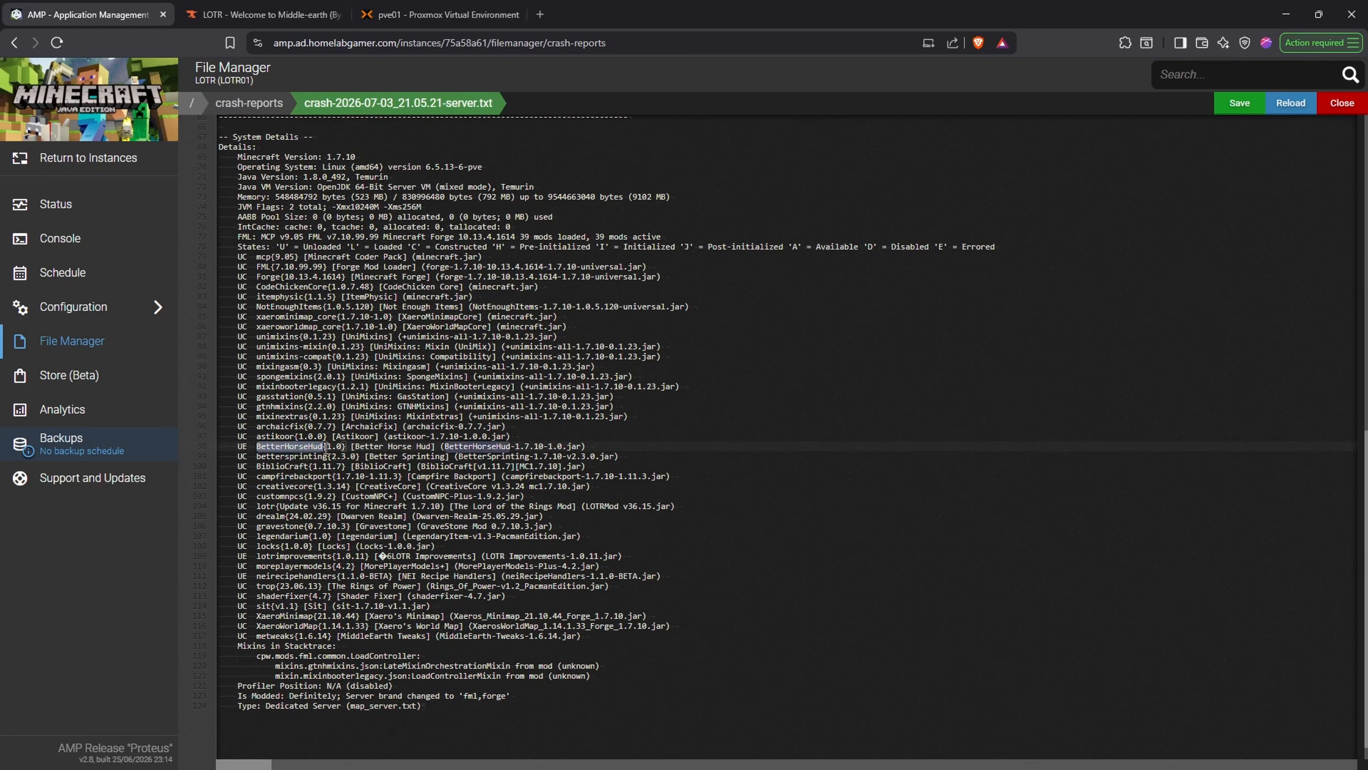
# - Highlight lotrimprovements, neirecipehandlers and the UE state marker in the crash report's mod list
pyautogui.doubleClick(261, 555)
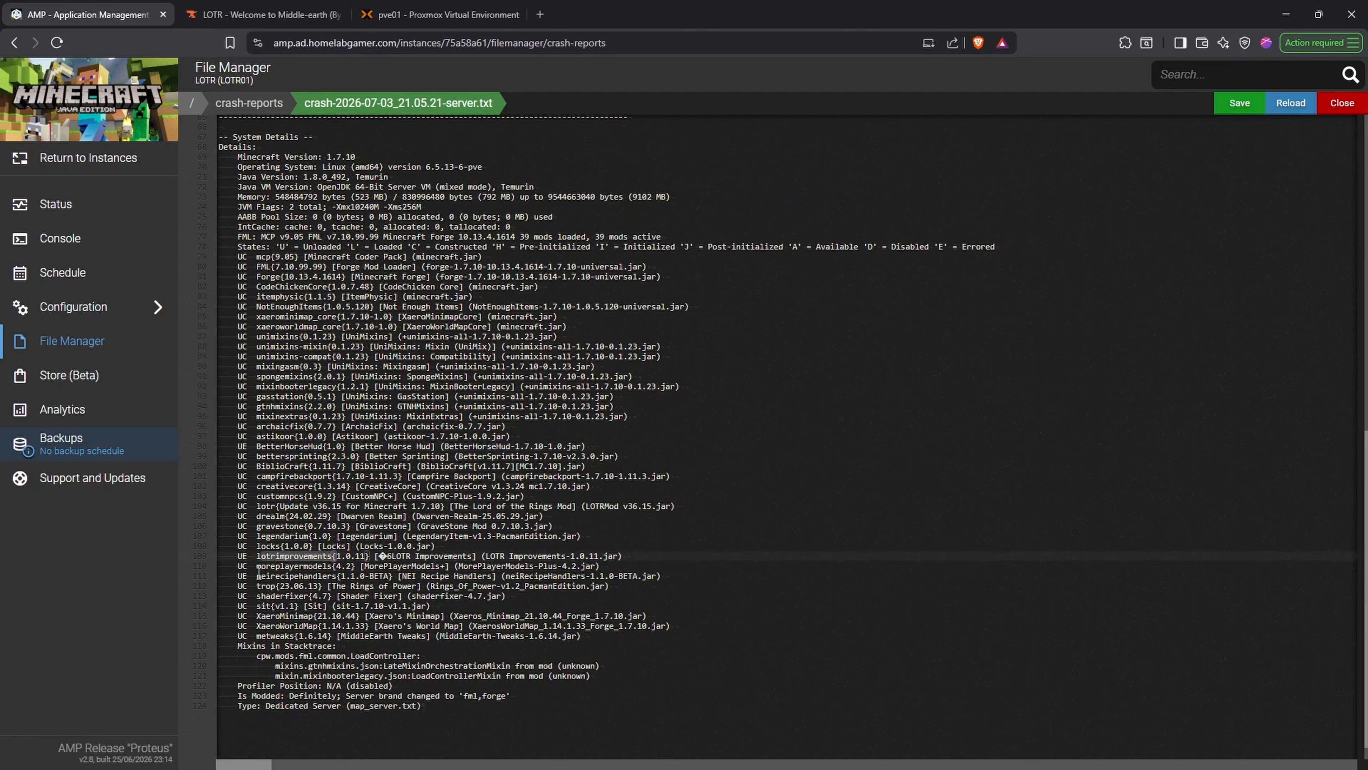
pyautogui.doubleClick(296, 575)
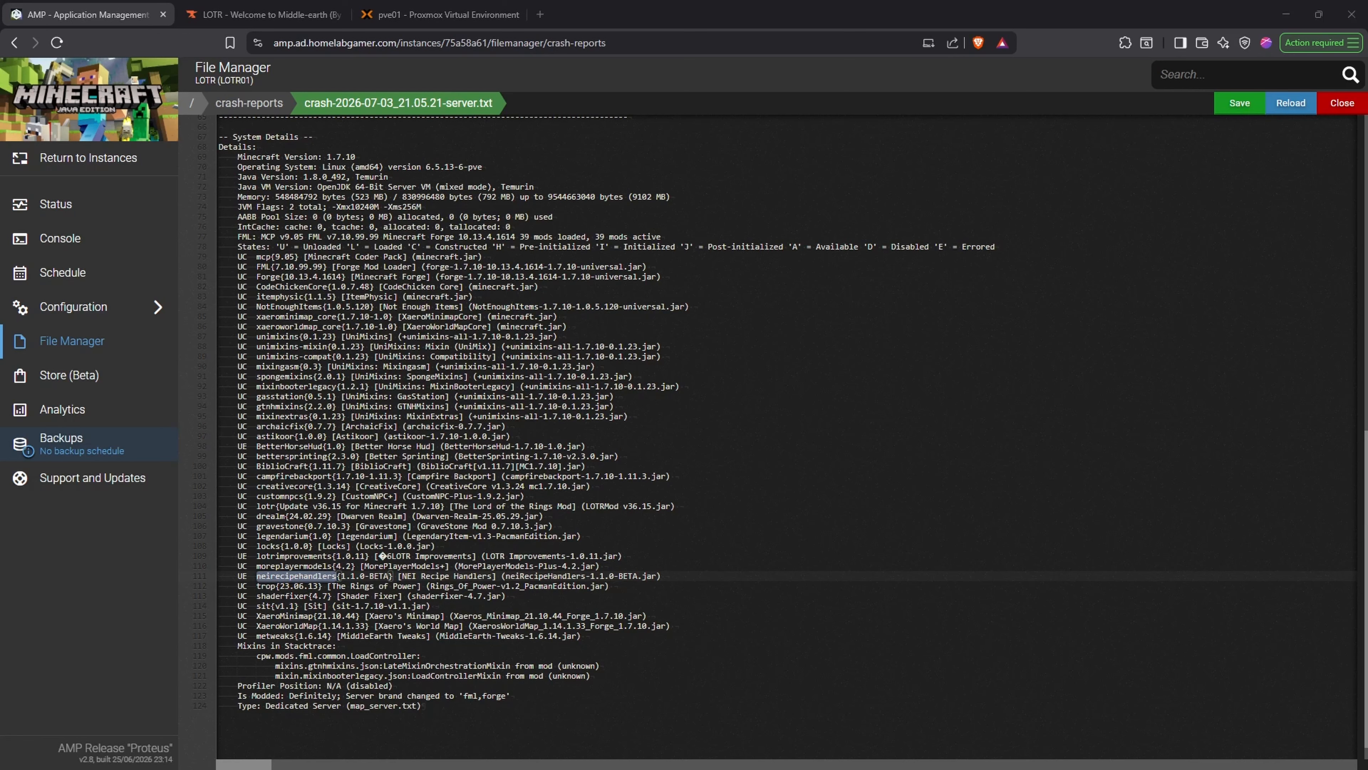
pyautogui.doubleClick(243, 575)
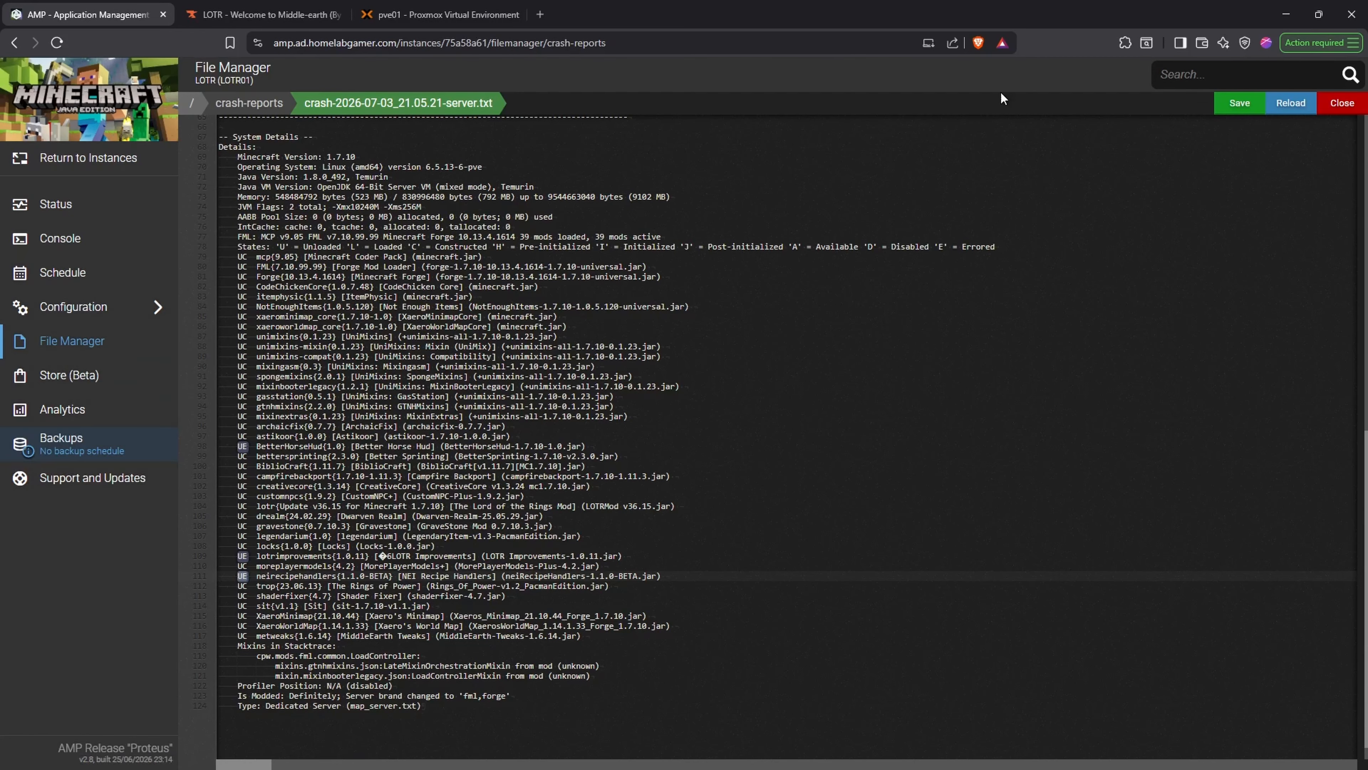
# - Close the crash report and create a directory named disabled-mods in the server's root folder
pyautogui.click(1340, 103)
pyautogui.click(317, 141)
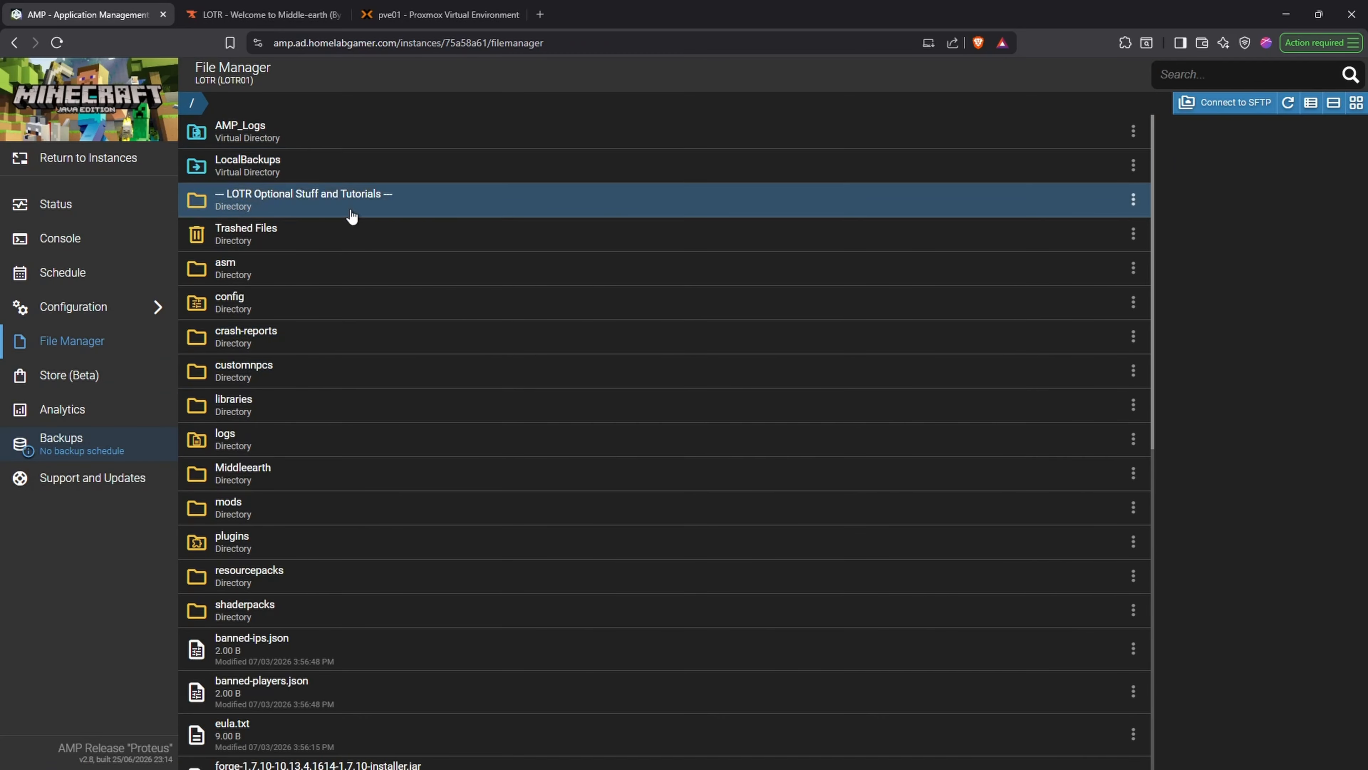
pyautogui.rightClick(480, 640)
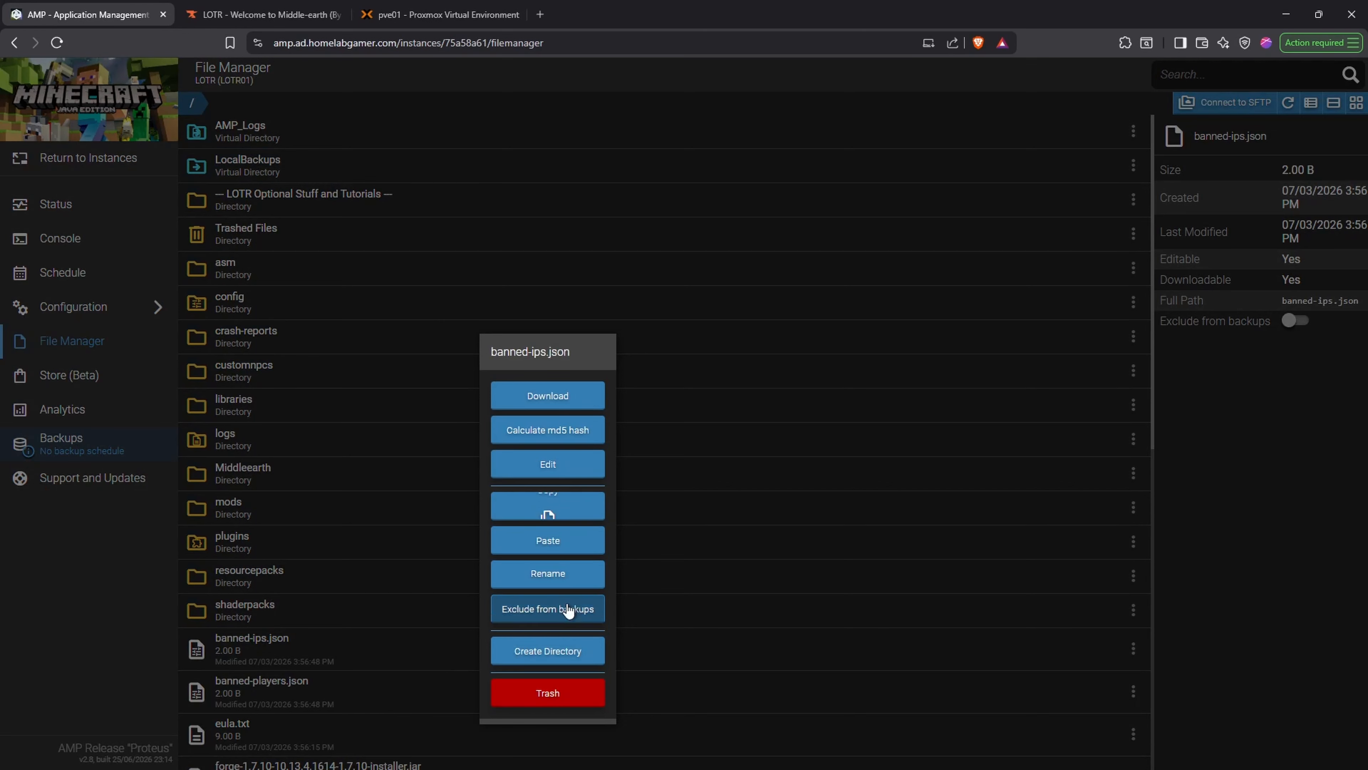
pyautogui.click(550, 649)
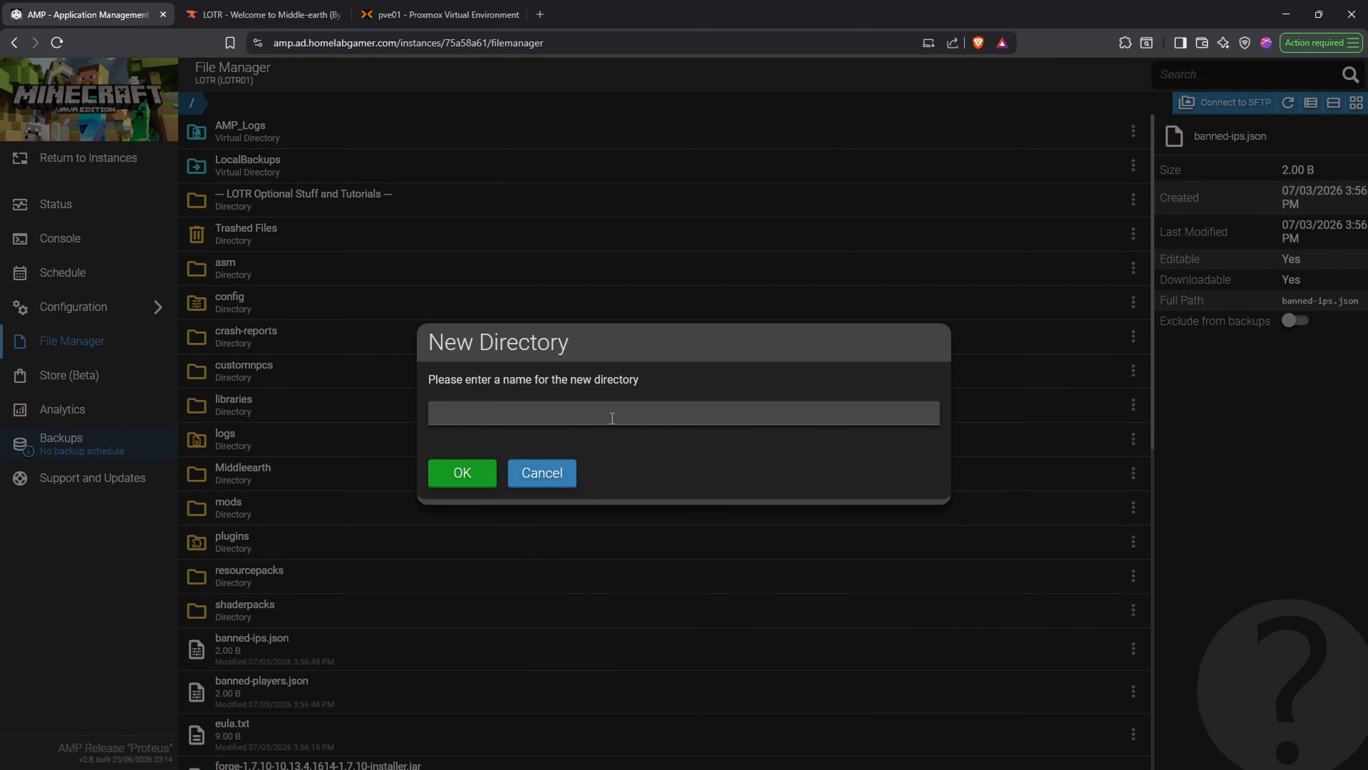
pyautogui.write('disabled-mods')
pyautogui.click(463, 472)
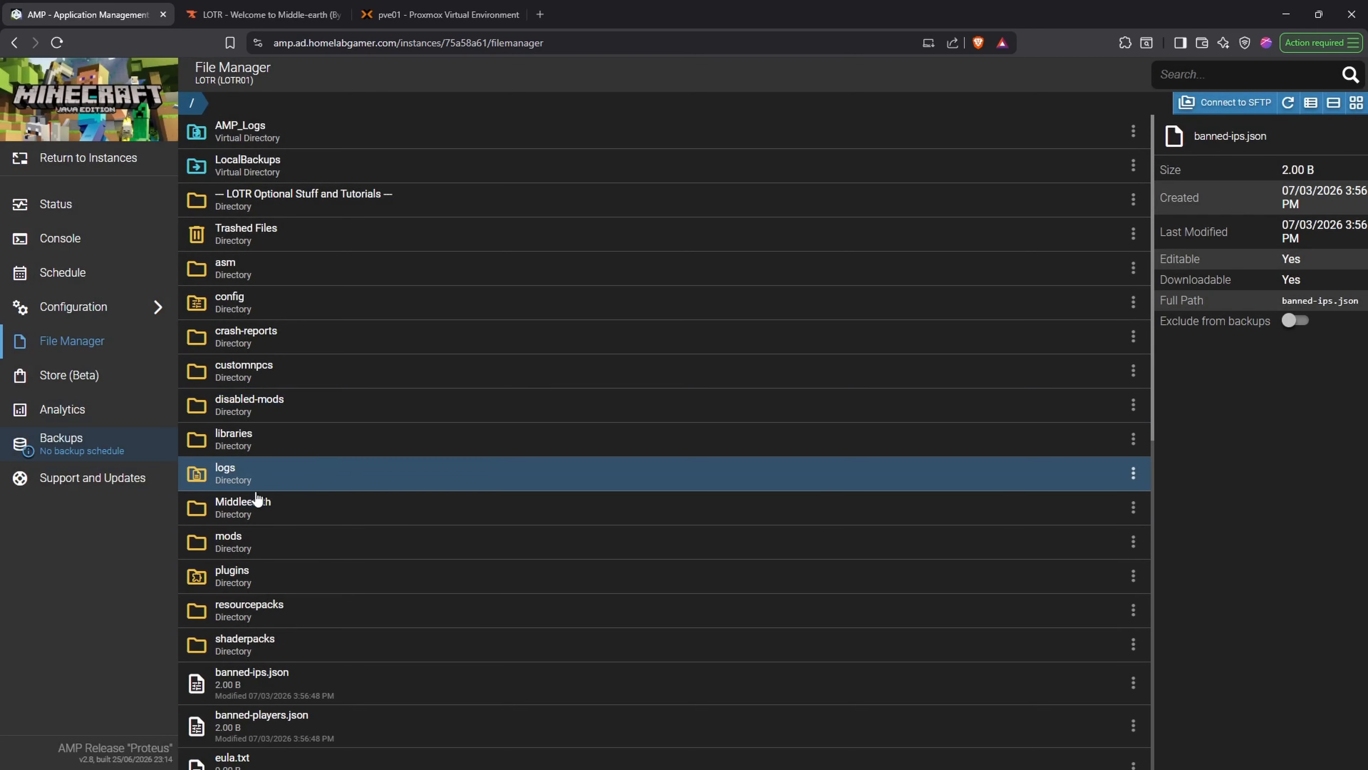
# - Copy BetterHorseHud-1.7.10-1.0.jar from the mods folder into the disabled-mods folder
pyautogui.click(274, 541)
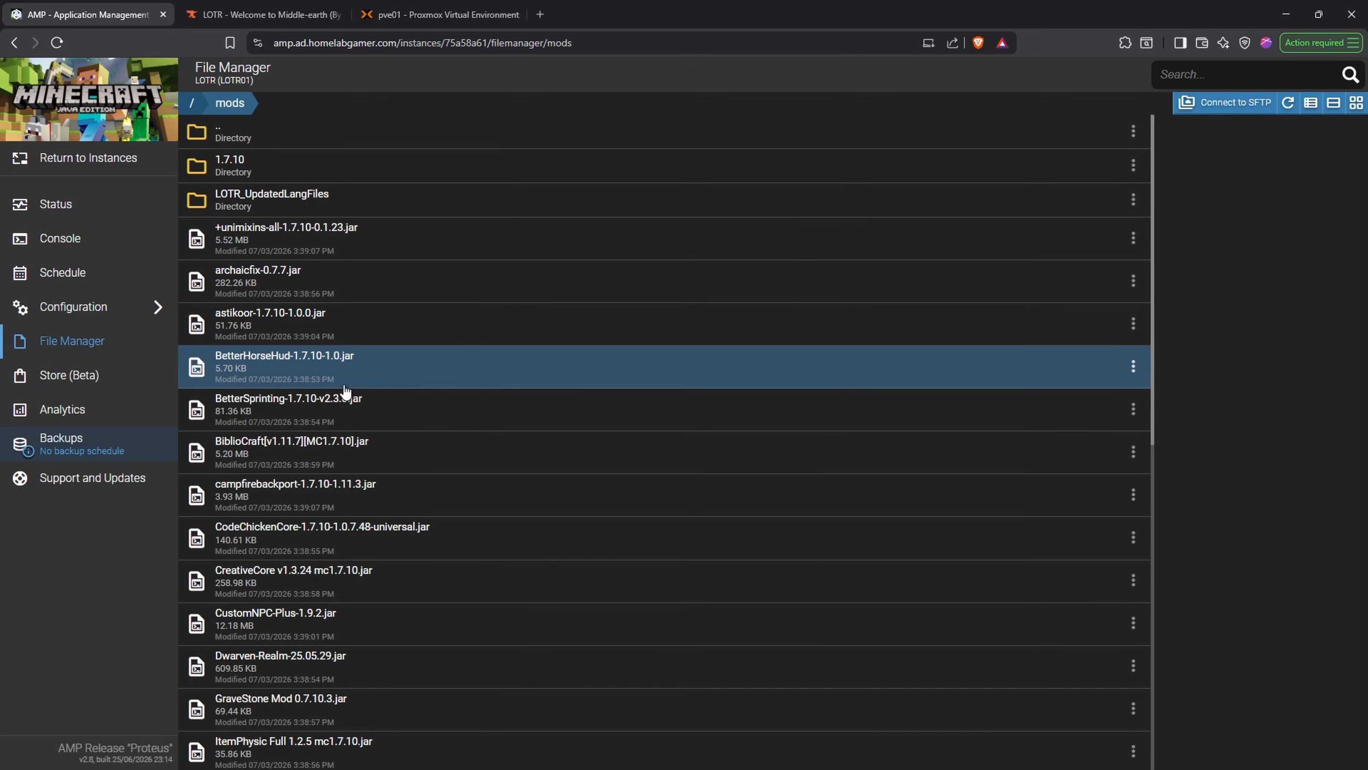
pyautogui.click(1124, 373)
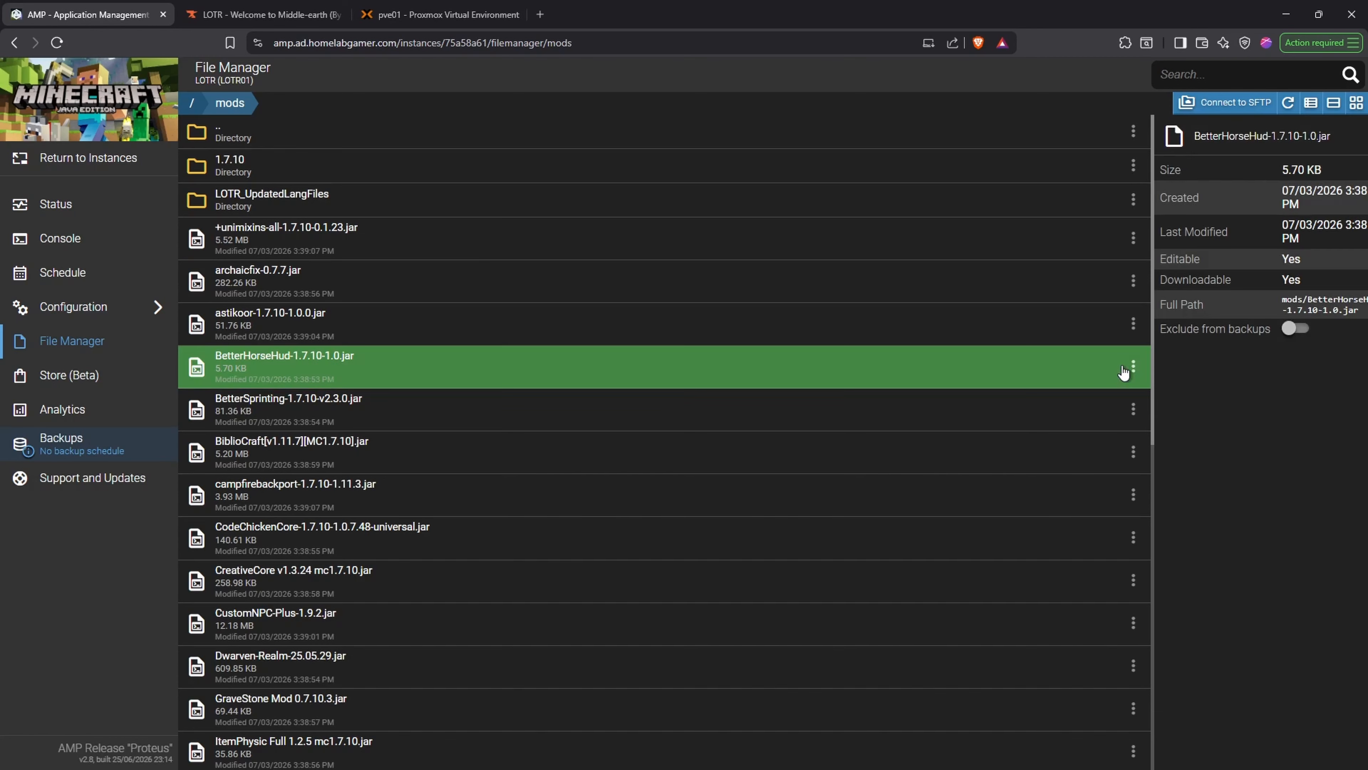
pyautogui.click(1134, 369)
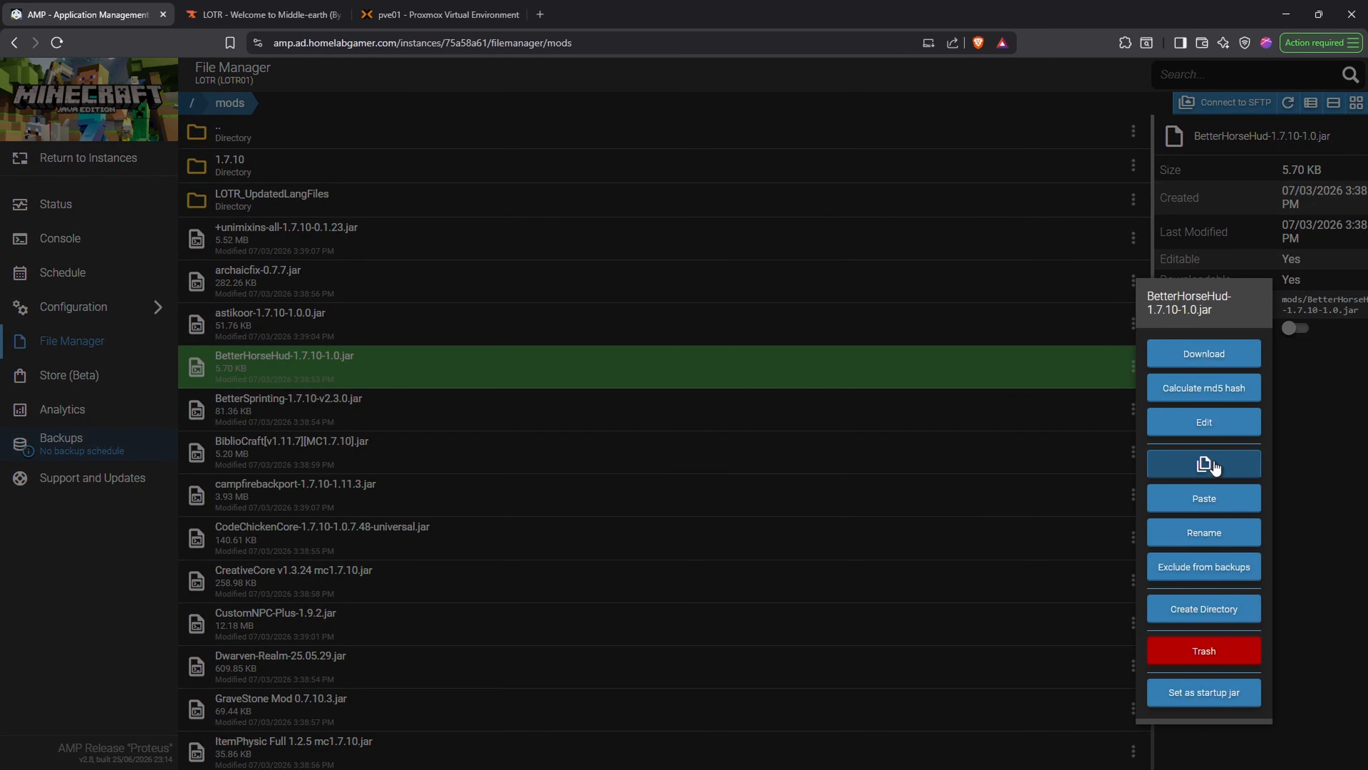
pyautogui.click(1232, 467)
pyautogui.click(299, 141)
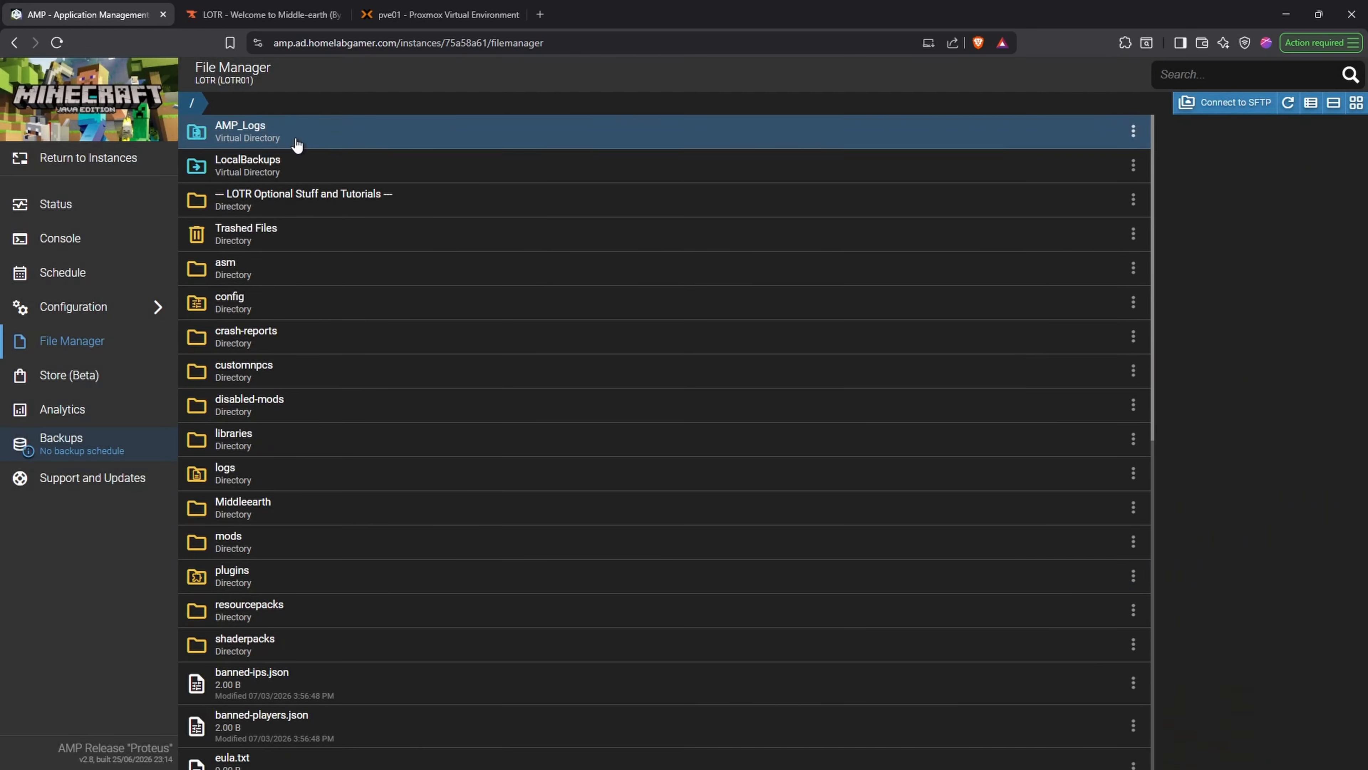
pyautogui.click(298, 405)
pyautogui.rightClick(383, 256)
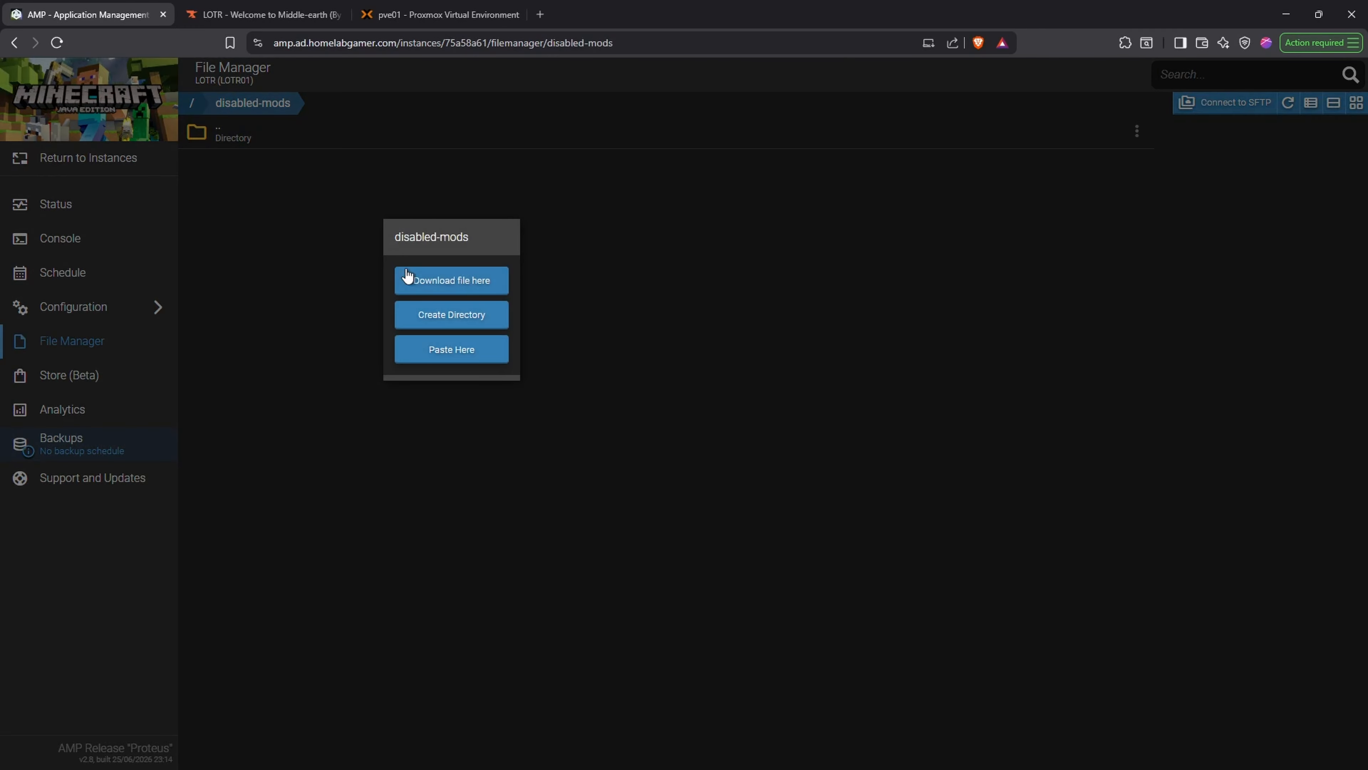
pyautogui.click(474, 361)
# - Move BetterHorseHud-1.7.10-1.0.jar in the mods folder to the trash
pyautogui.click(232, 132)
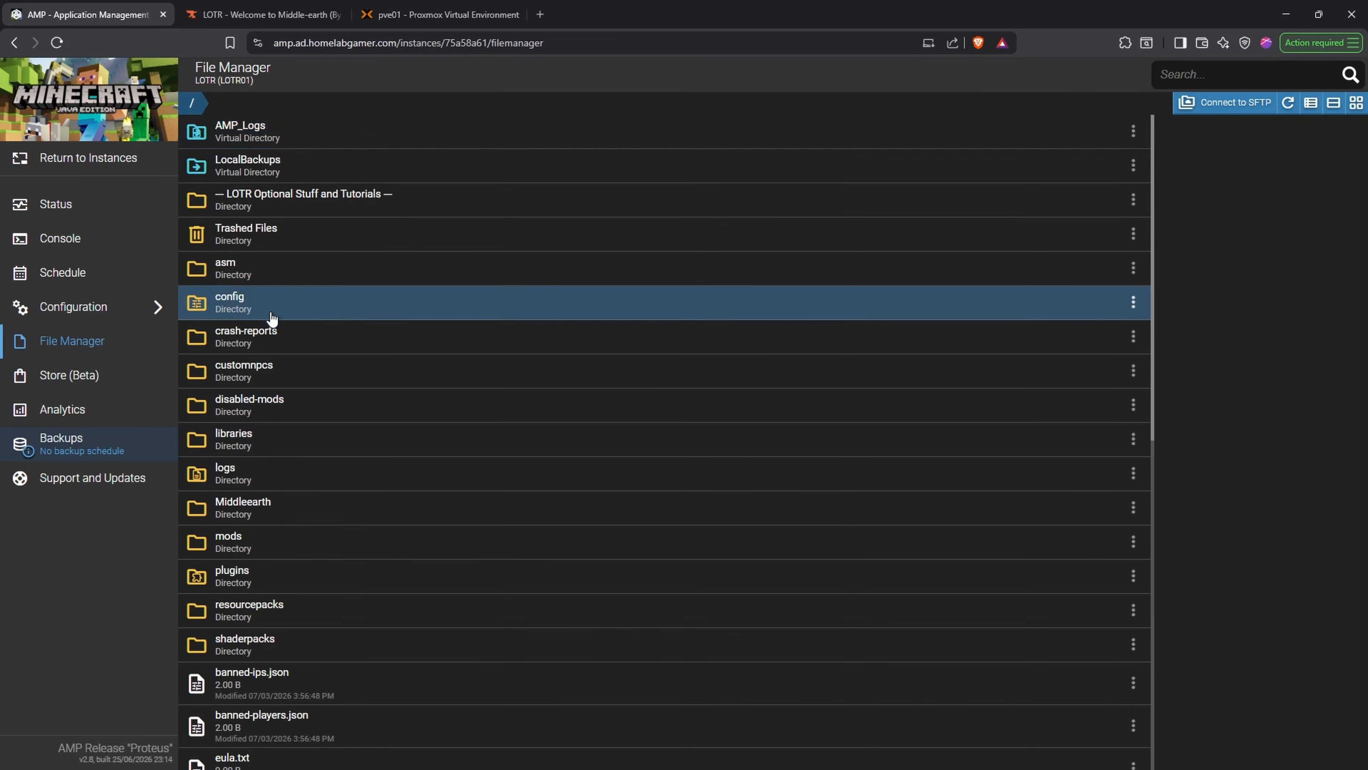
pyautogui.click(281, 544)
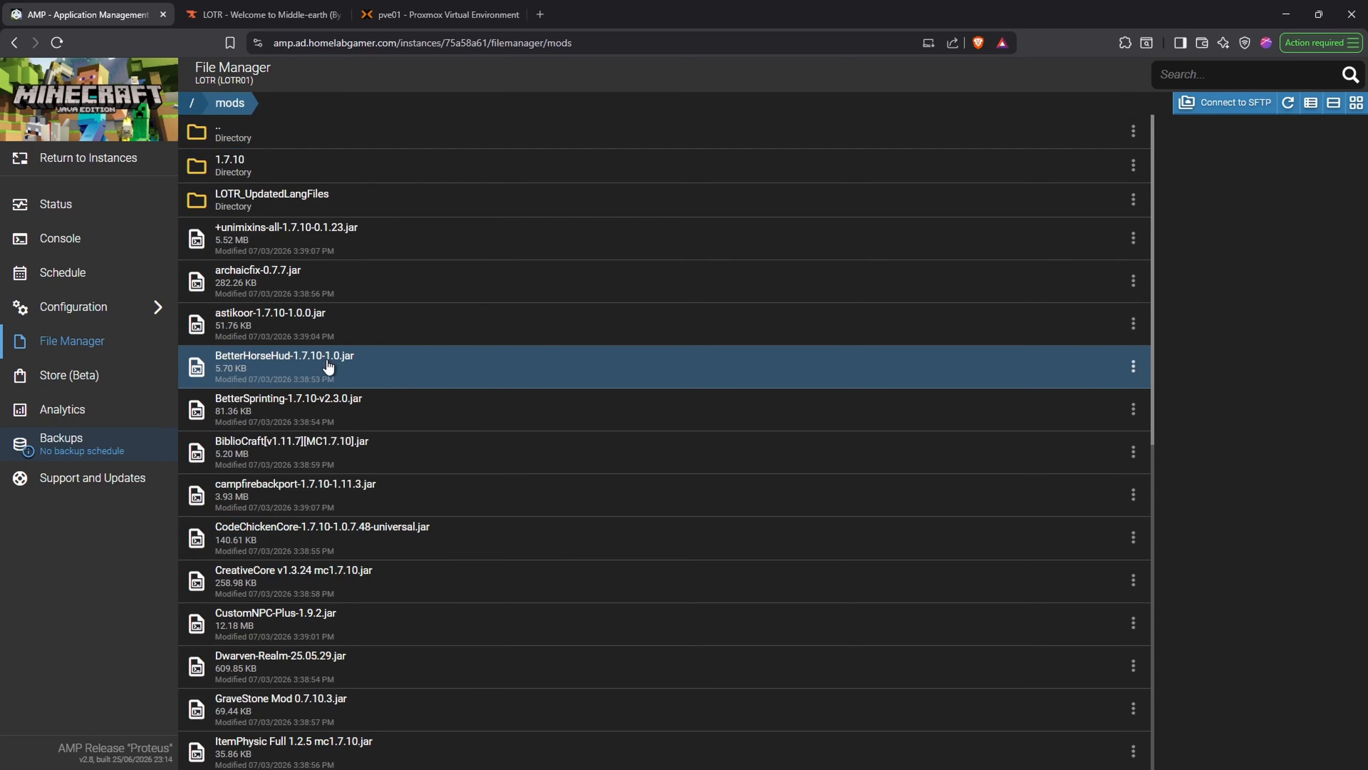
pyautogui.click(1133, 367)
pyautogui.click(1185, 644)
pyautogui.click(465, 467)
# - Copy LOTR Improvements-1.0.11.jar from the mods folder into the disabled-mods folder
pyautogui.scroll(-1, 473, 584)
pyautogui.scroll(-3, 472, 585)
pyautogui.click(1133, 623)
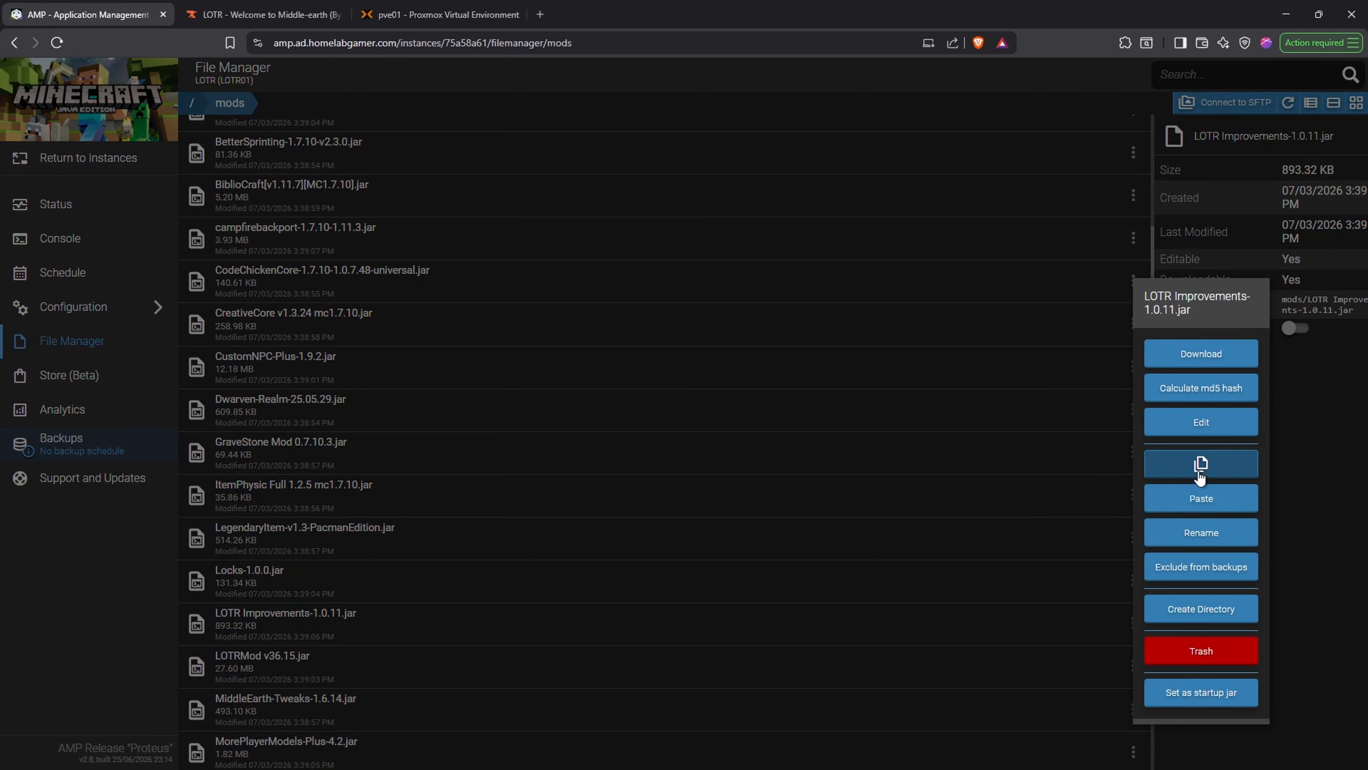
pyautogui.click(1199, 476)
pyautogui.click(202, 108)
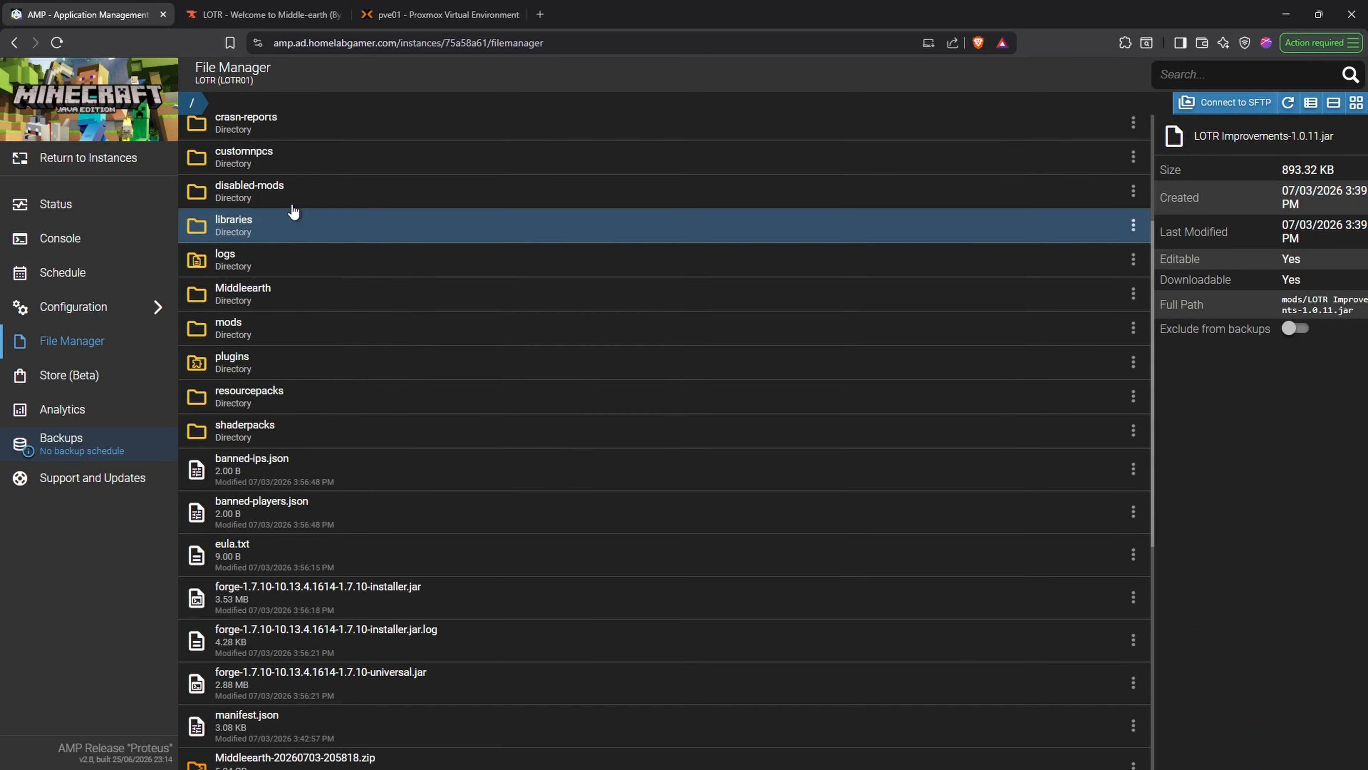
pyautogui.click(291, 193)
pyautogui.rightClick(423, 385)
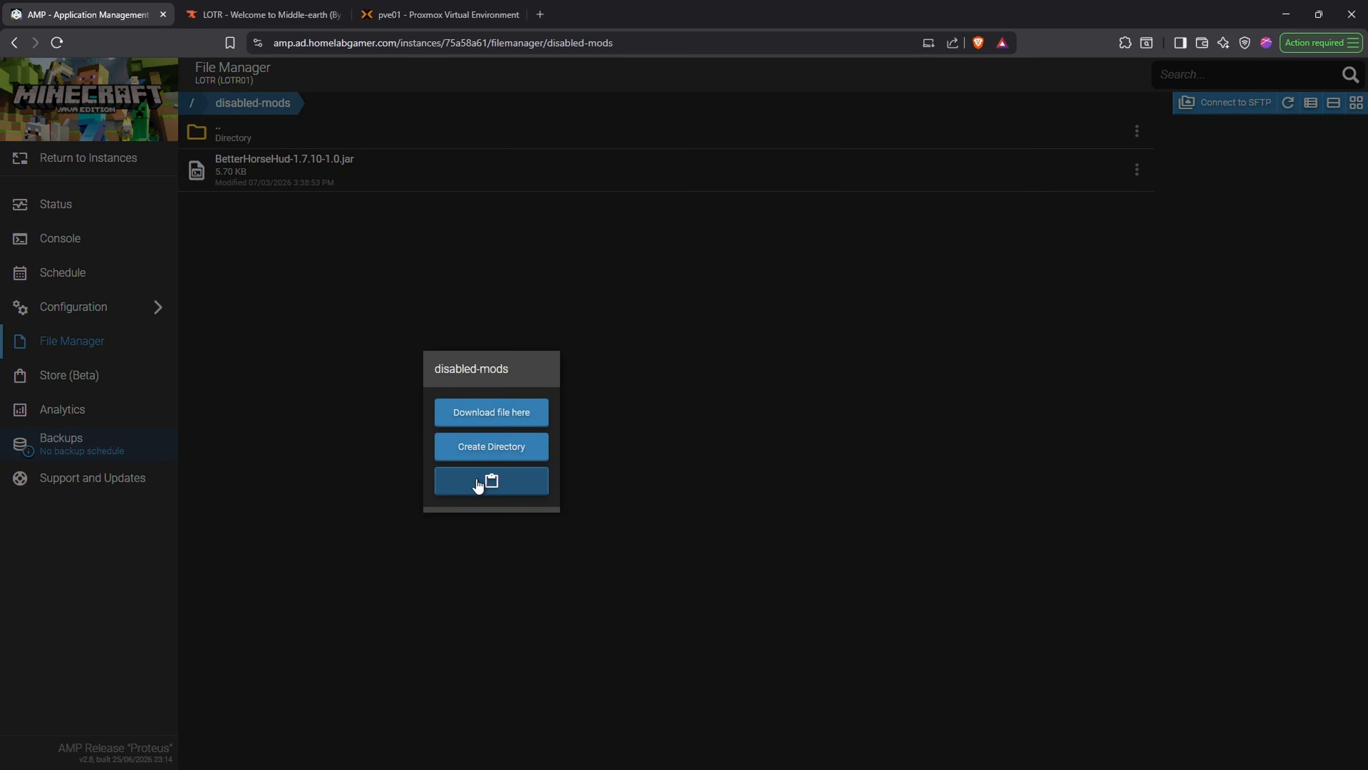
pyautogui.click(478, 485)
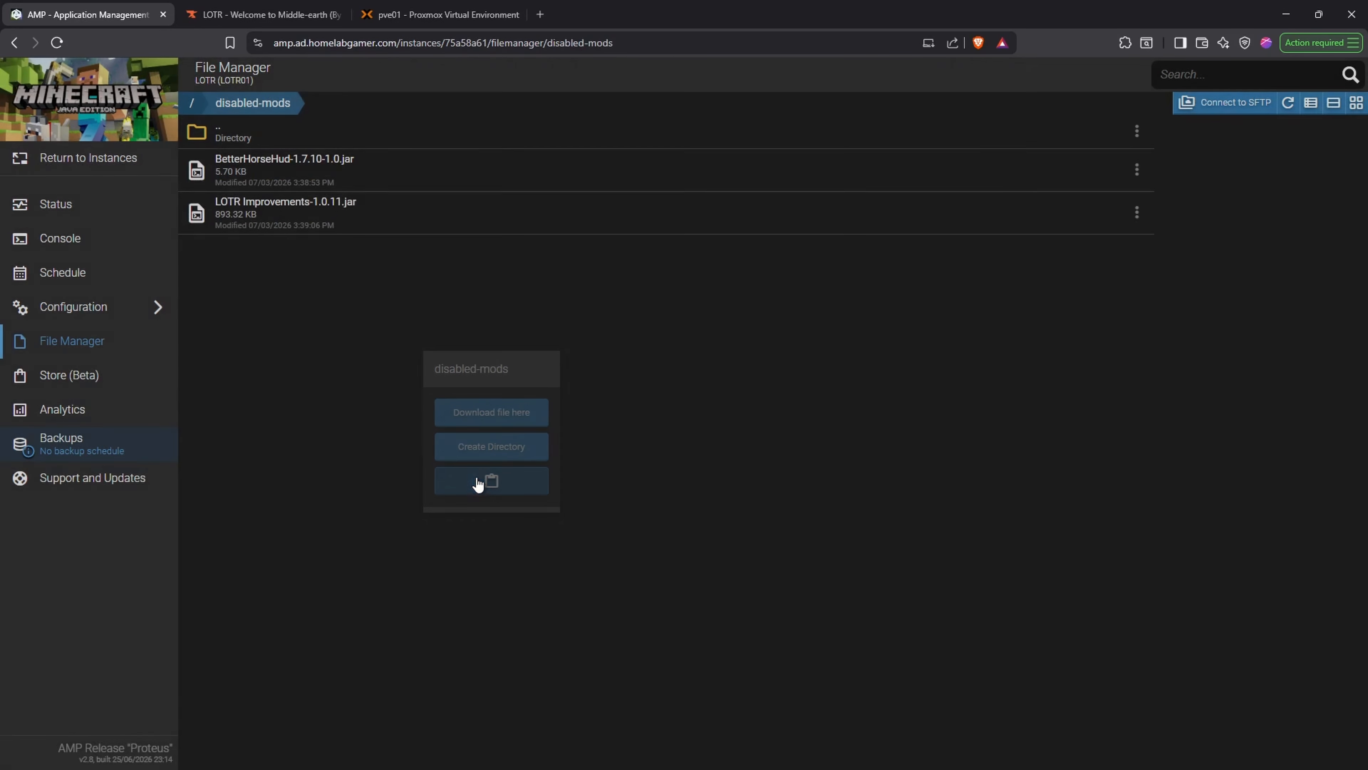
# - Move LOTR Improvements-1.0.11.jar in the mods folder to the trash
pyautogui.click(196, 108)
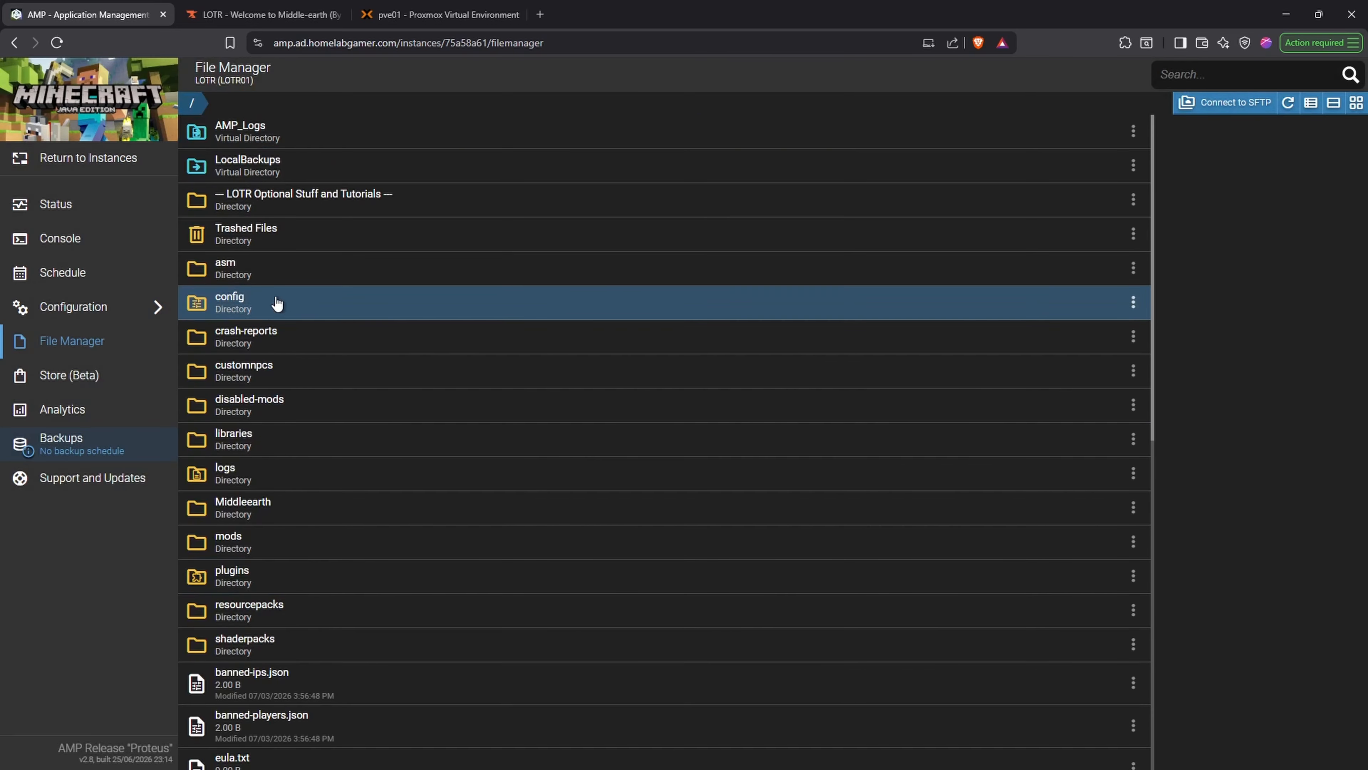
pyautogui.click(235, 543)
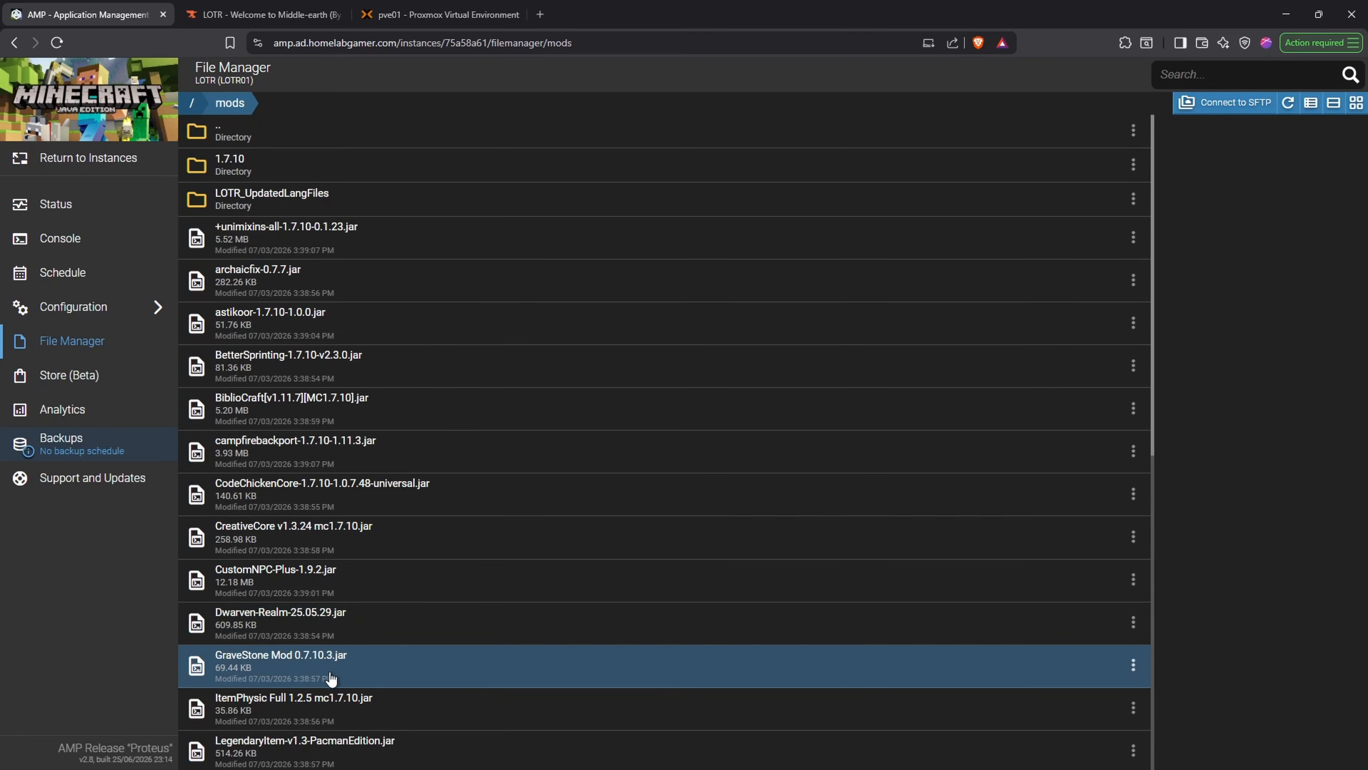
pyautogui.scroll(-3, 331, 678)
pyautogui.click(1133, 694)
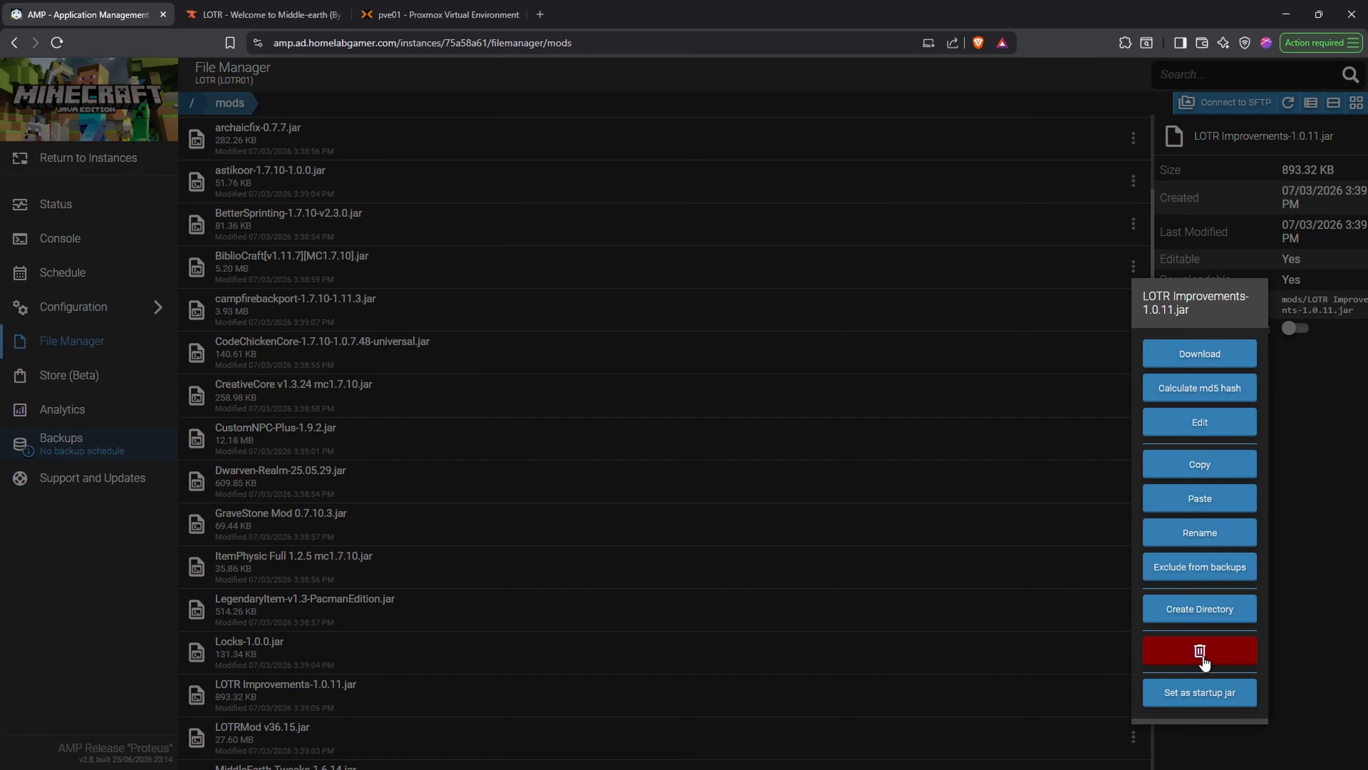
pyautogui.click(457, 474)
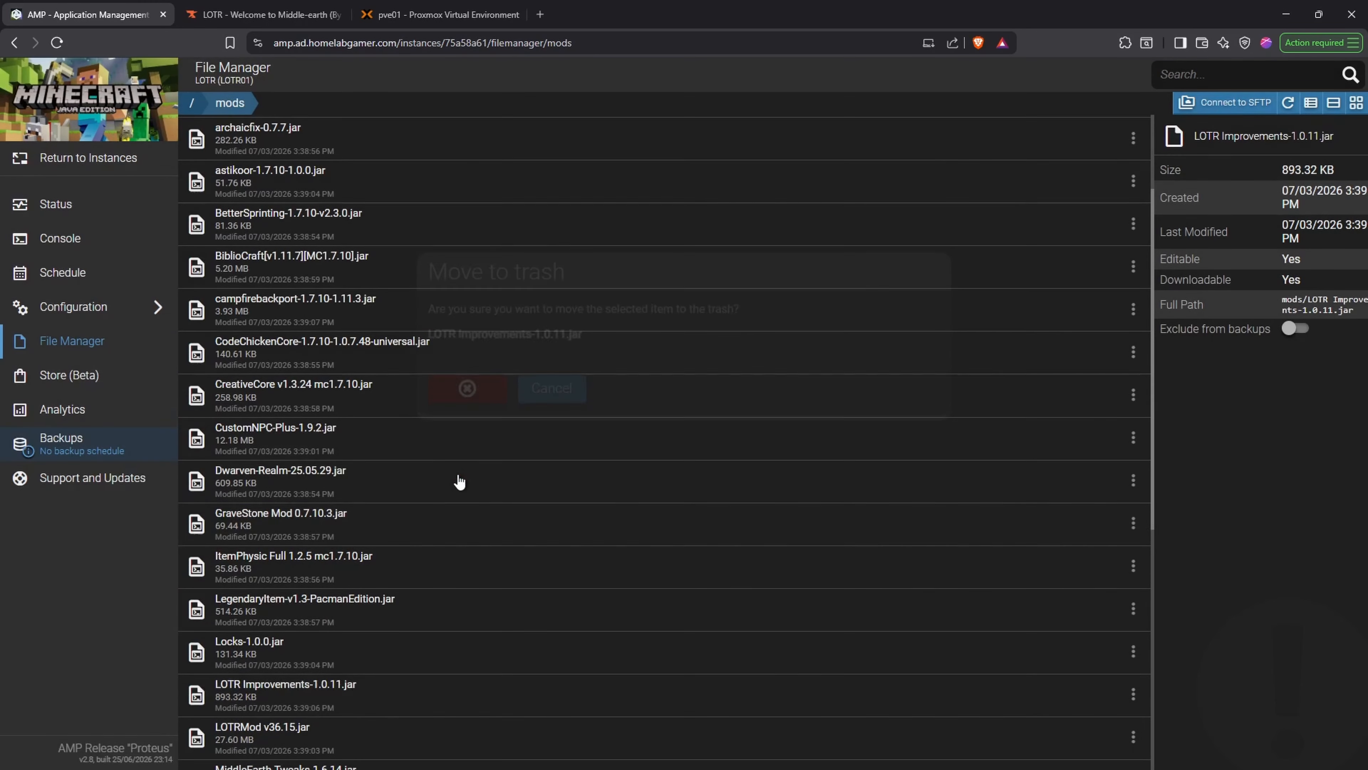
# - Copy neiRecipeHandlers-1.1.0-BETA.jar from the mods folder into the disabled-mods folder
pyautogui.scroll(-5, 462, 523)
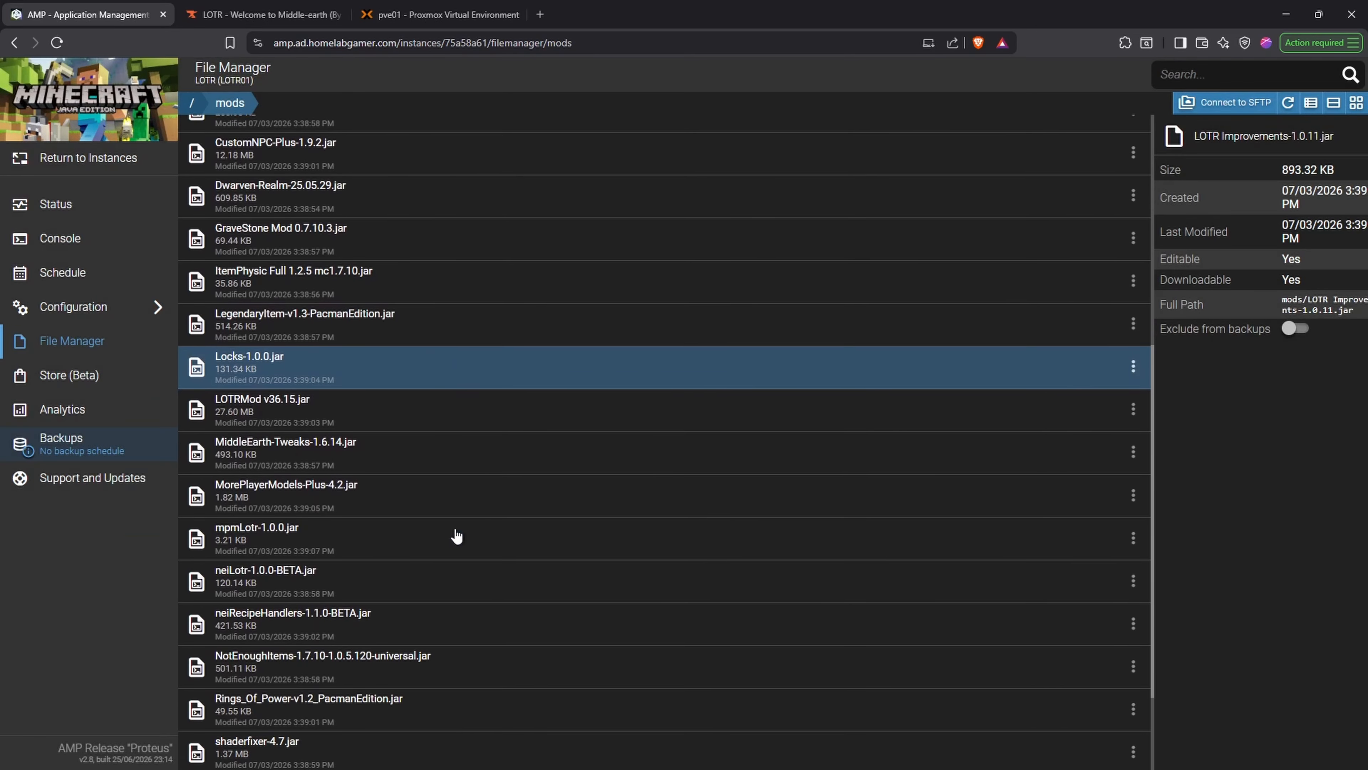
pyautogui.scroll(-2, 457, 536)
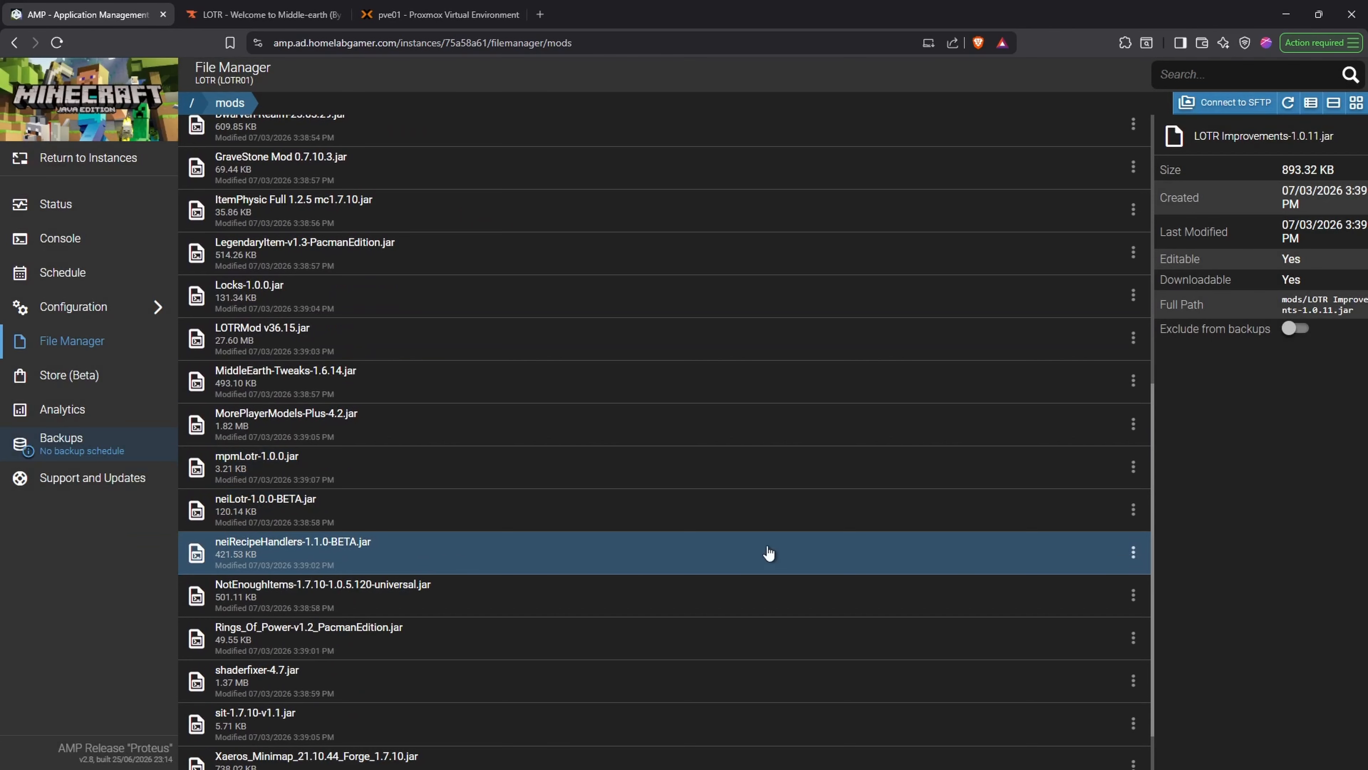
pyautogui.click(1133, 555)
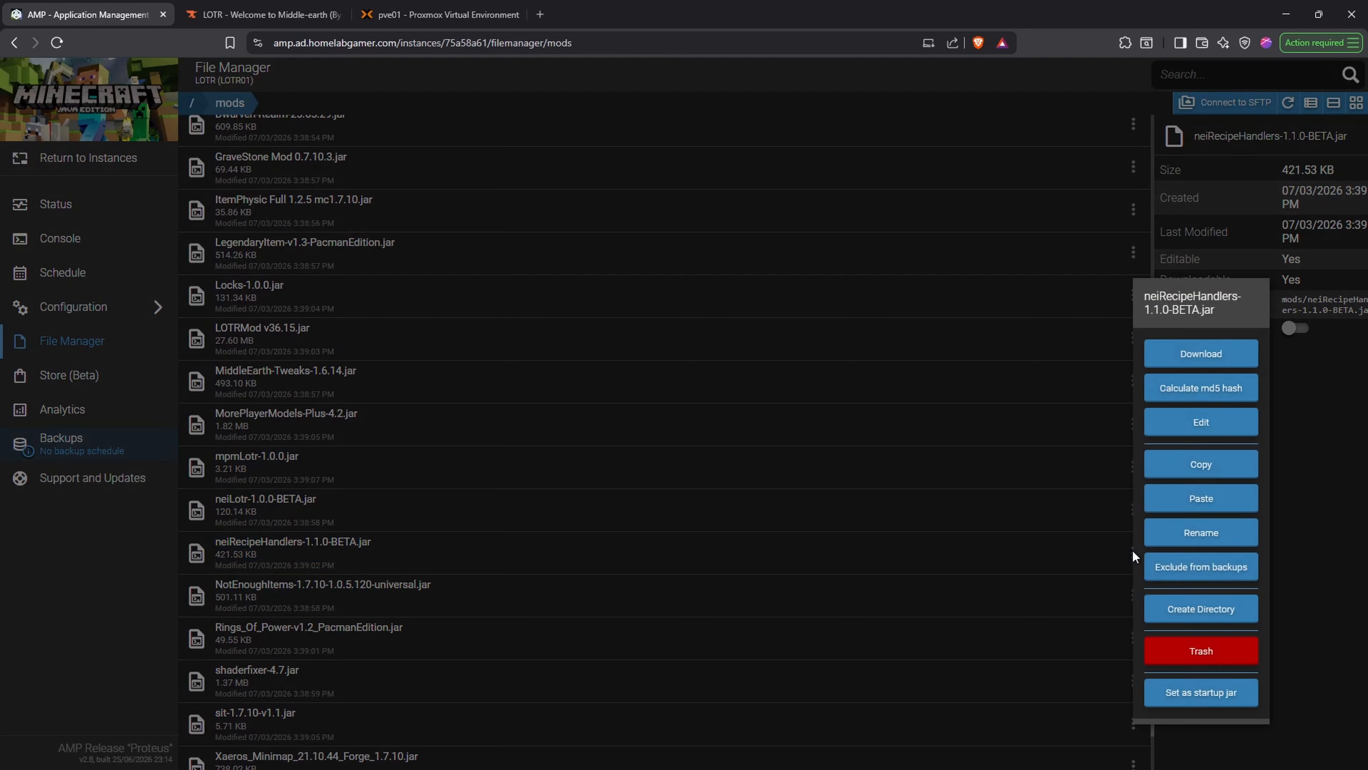
pyautogui.click(1200, 467)
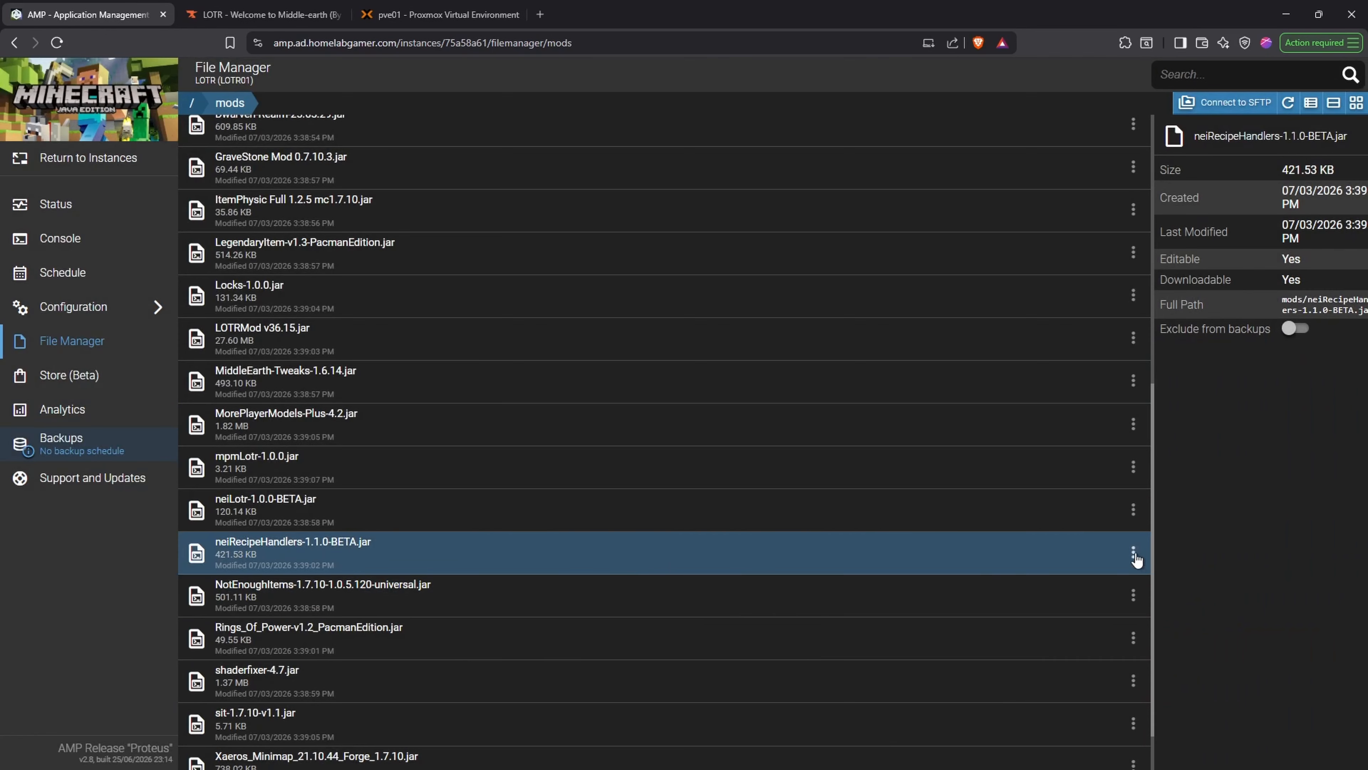
pyautogui.click(1134, 555)
pyautogui.click(1203, 465)
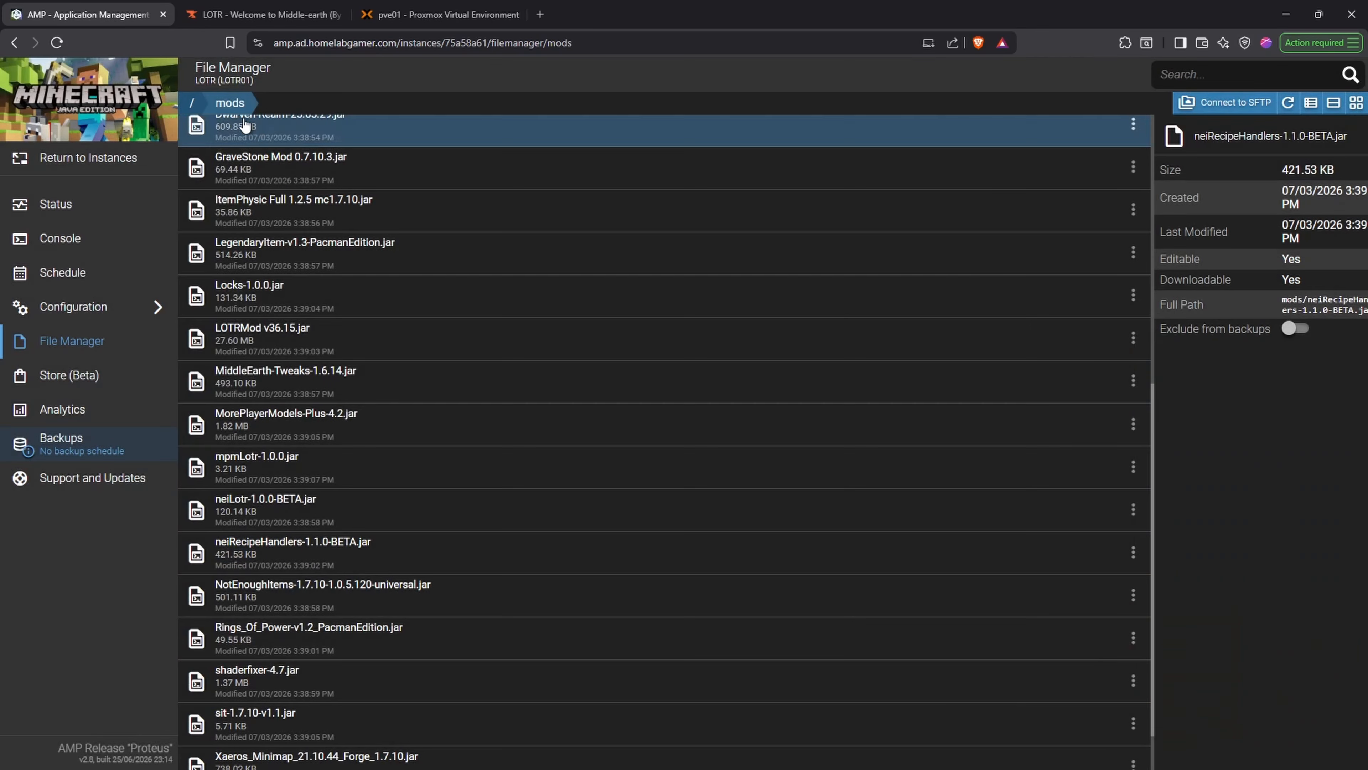
pyautogui.click(193, 103)
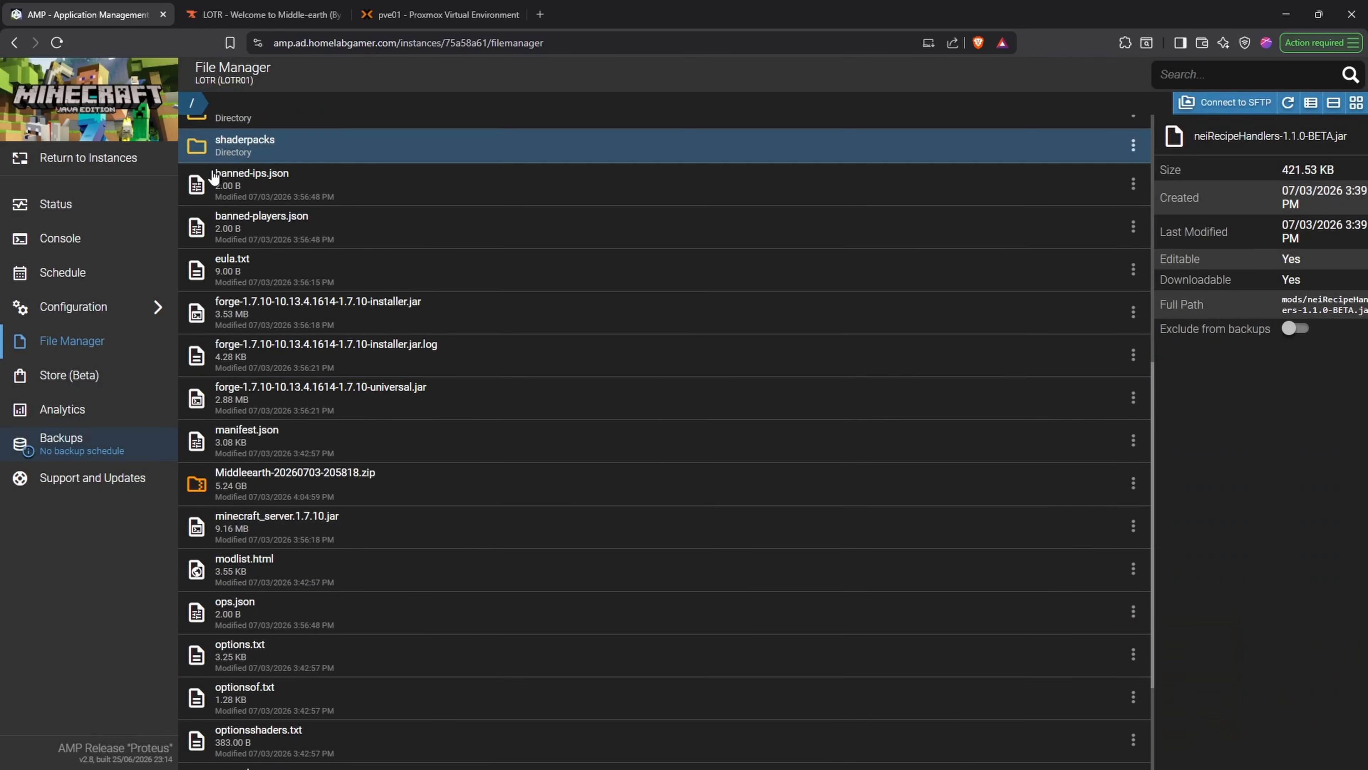
pyautogui.scroll(4, 244, 255)
pyautogui.scroll(5, 297, 302)
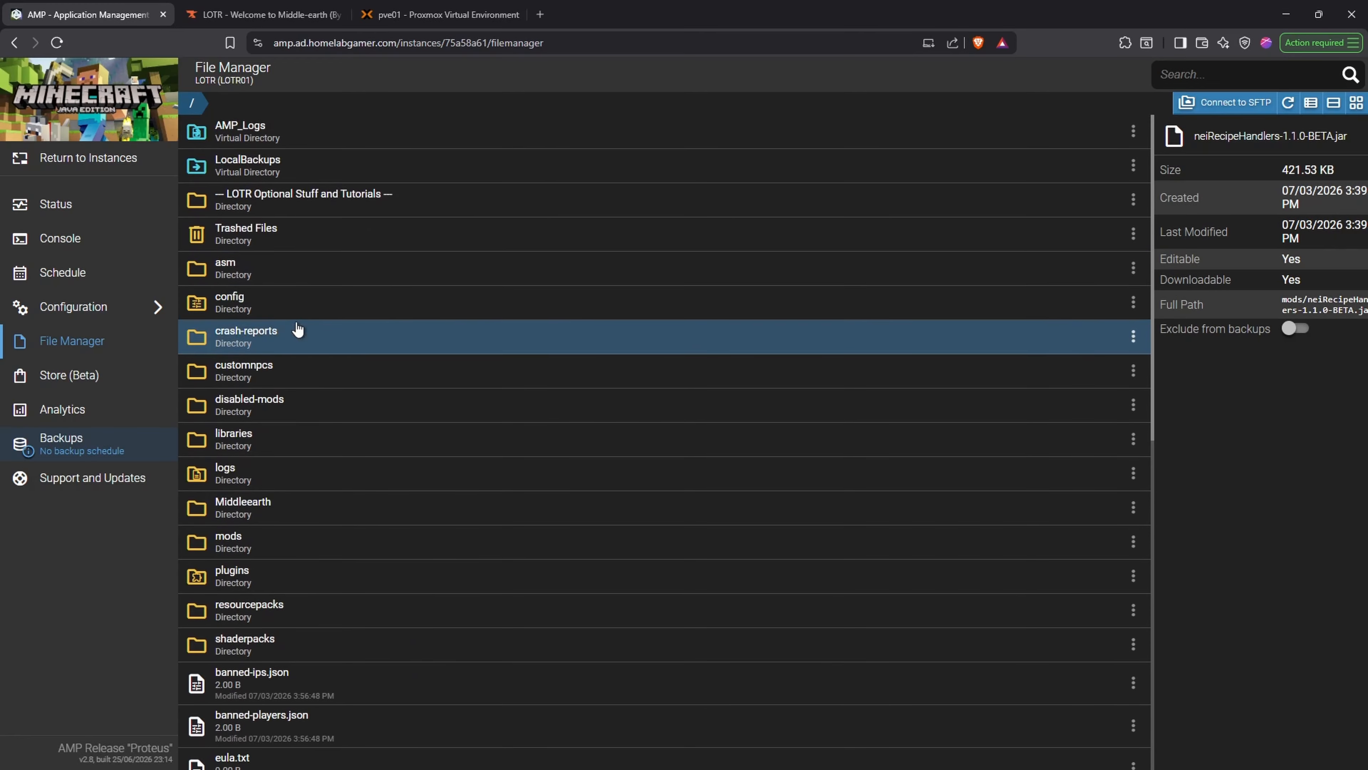
pyautogui.doubleClick(284, 400)
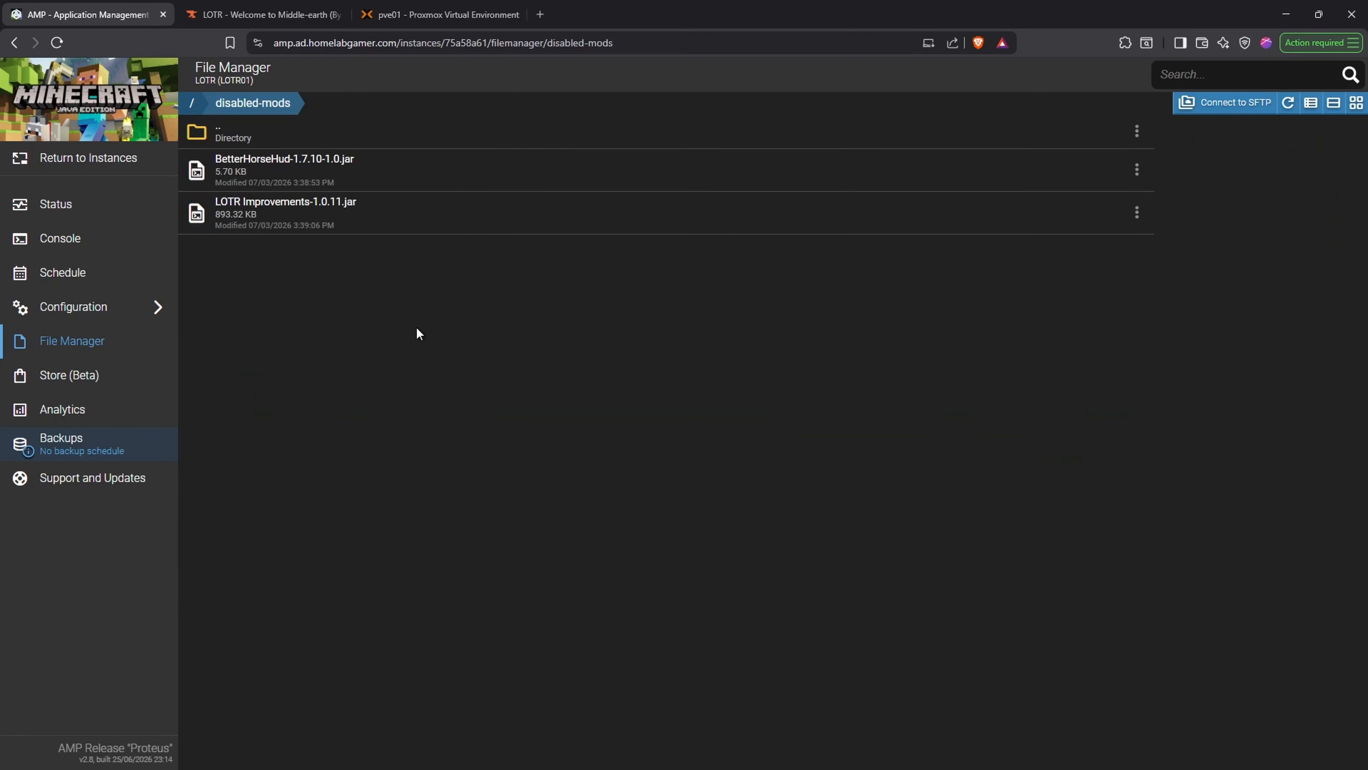
pyautogui.rightClick(416, 326)
pyautogui.click(506, 426)
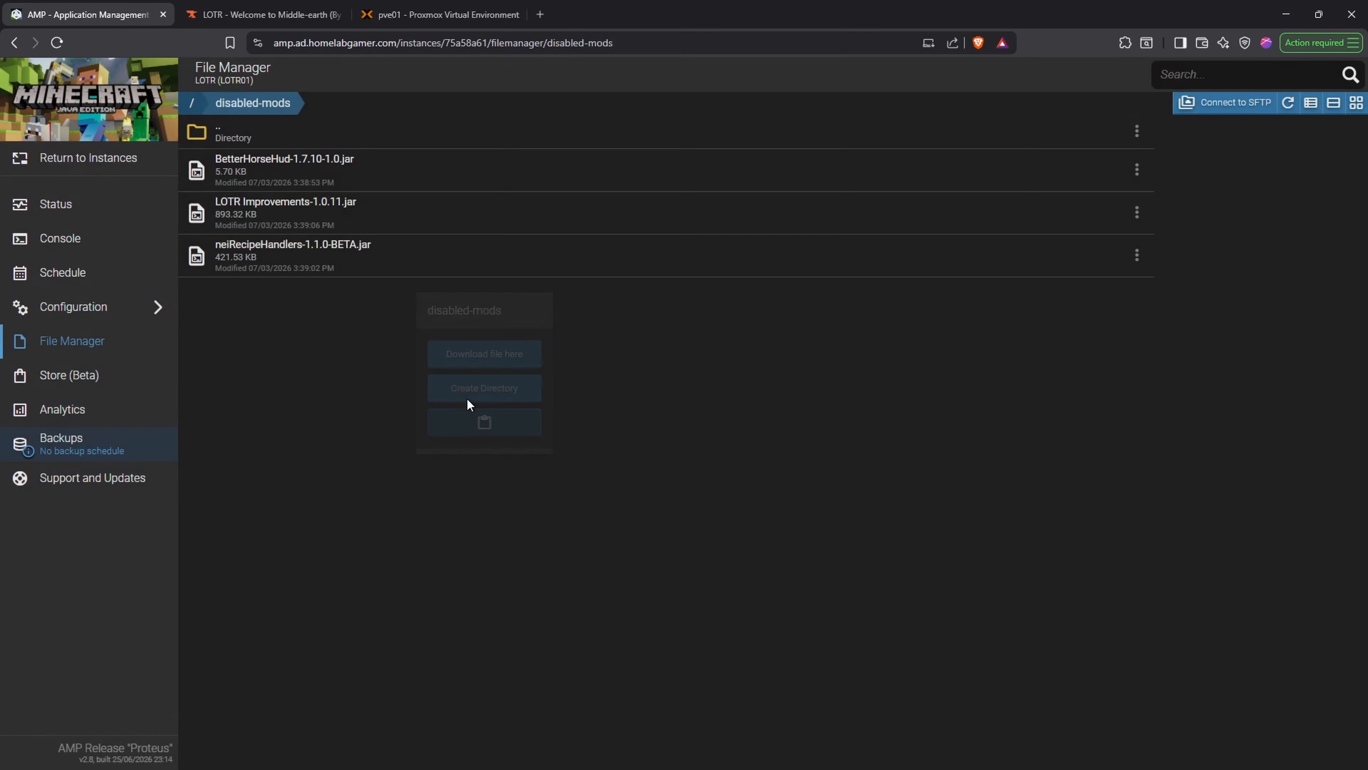
# - Move neiRecipeHandlers-1.1.0-BETA.jar in the mods folder to the trash and refresh the file list
pyautogui.doubleClick(219, 131)
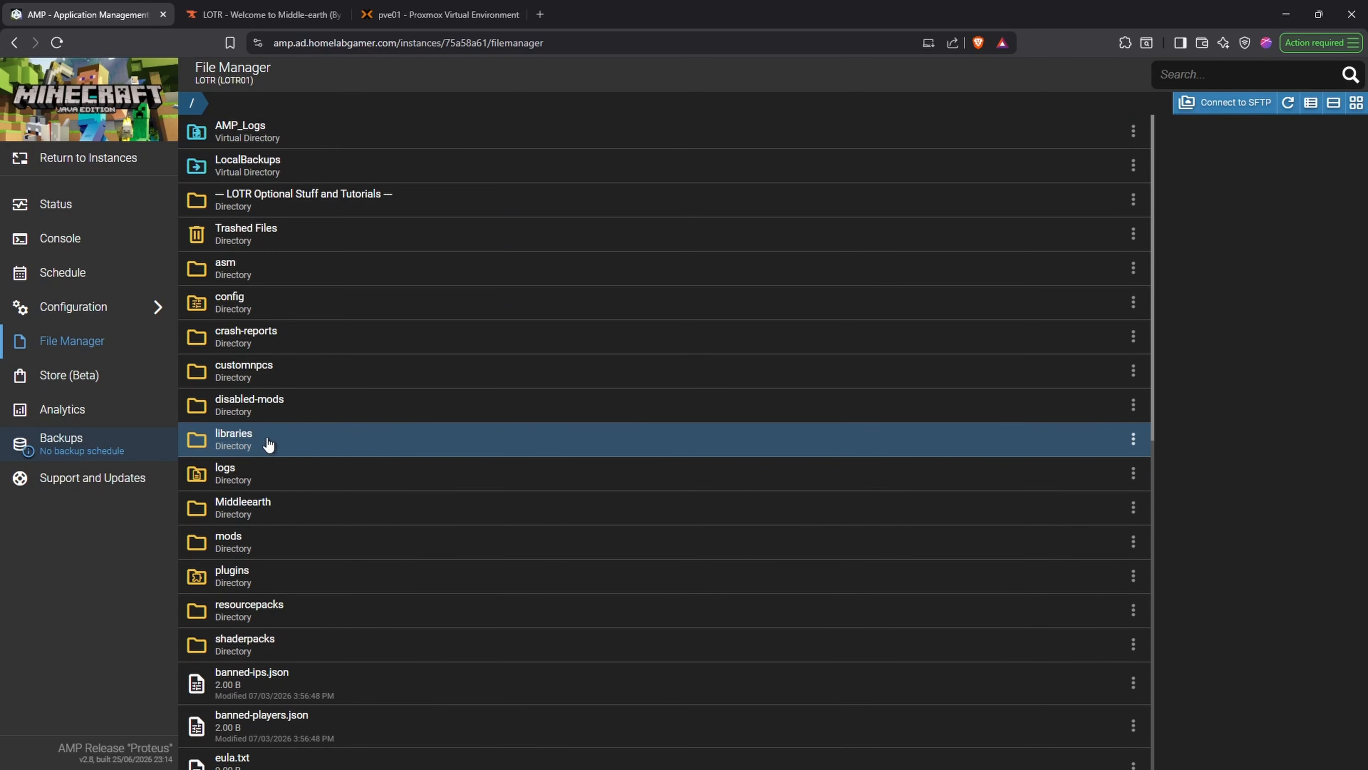
pyautogui.doubleClick(269, 545)
pyautogui.scroll(-9, 430, 614)
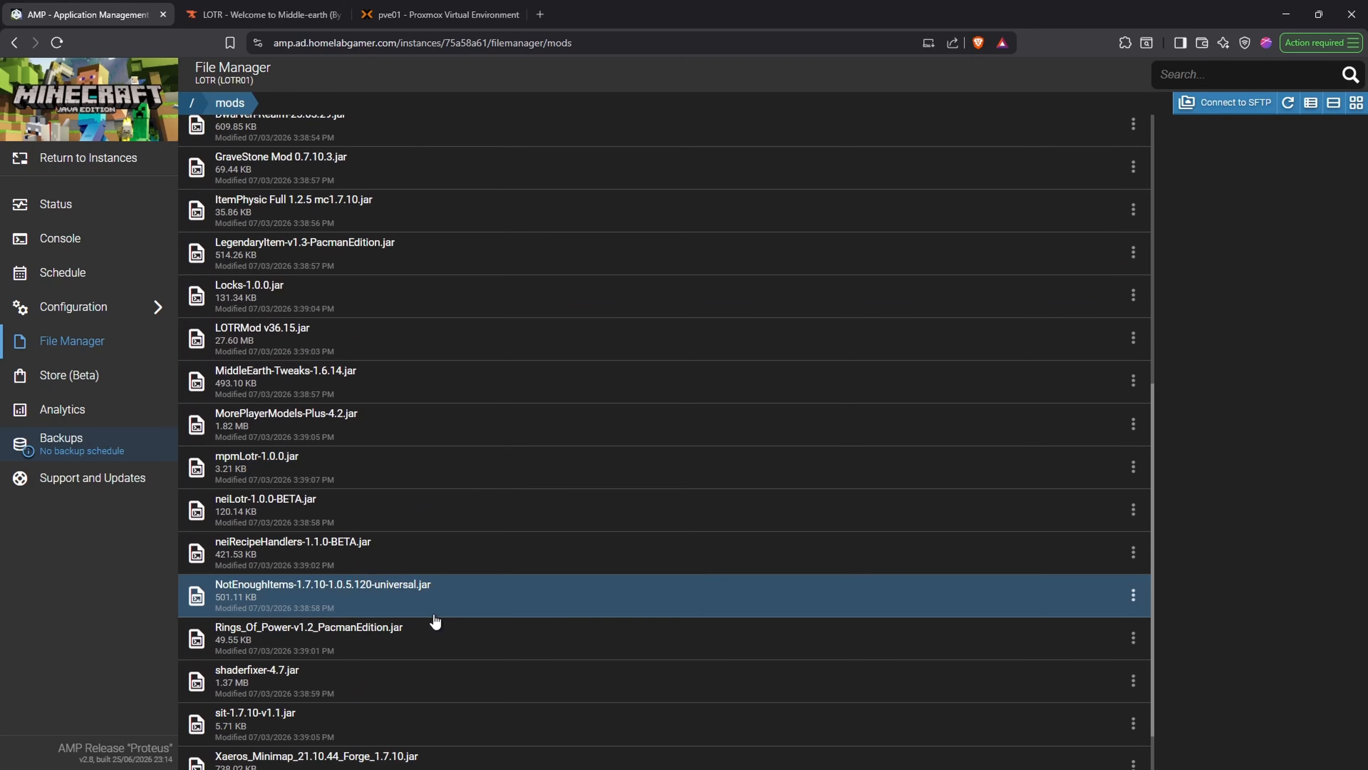
pyautogui.click(1133, 553)
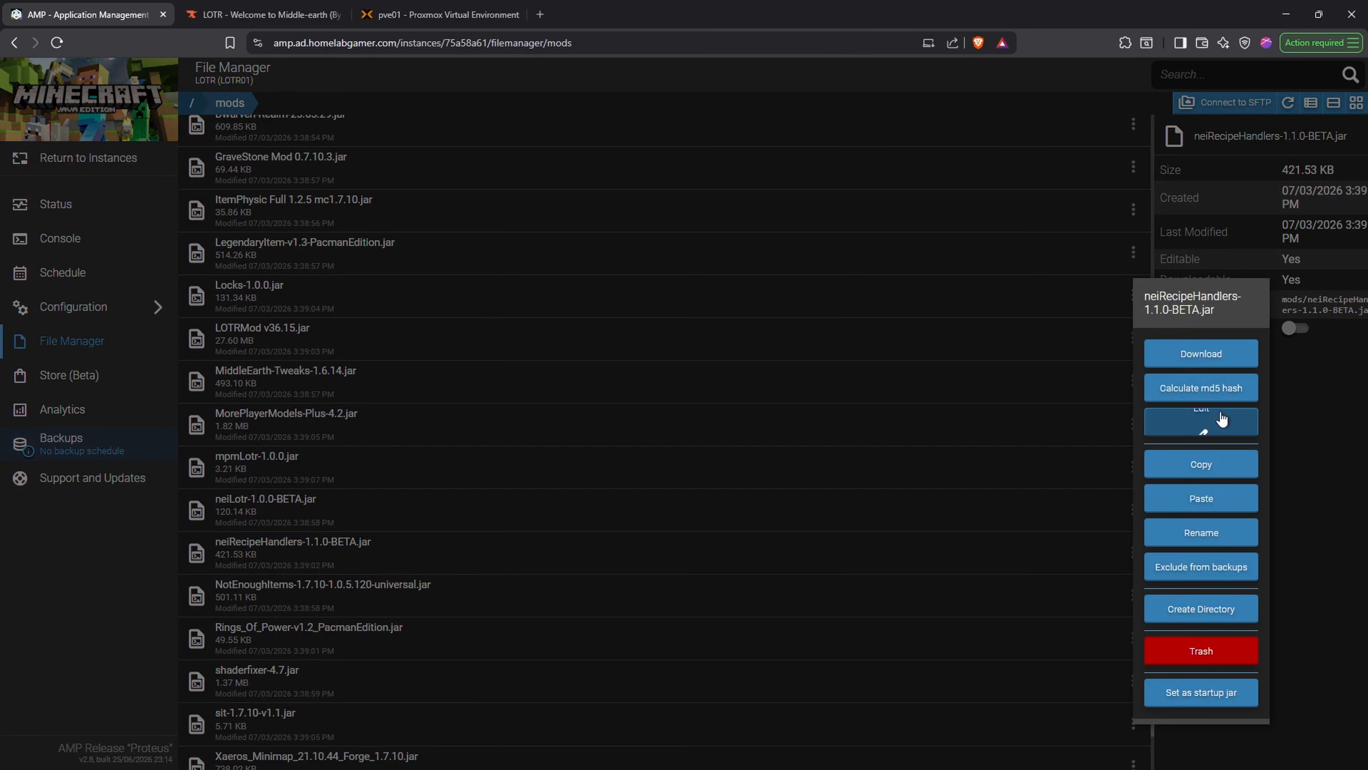
pyautogui.click(1200, 651)
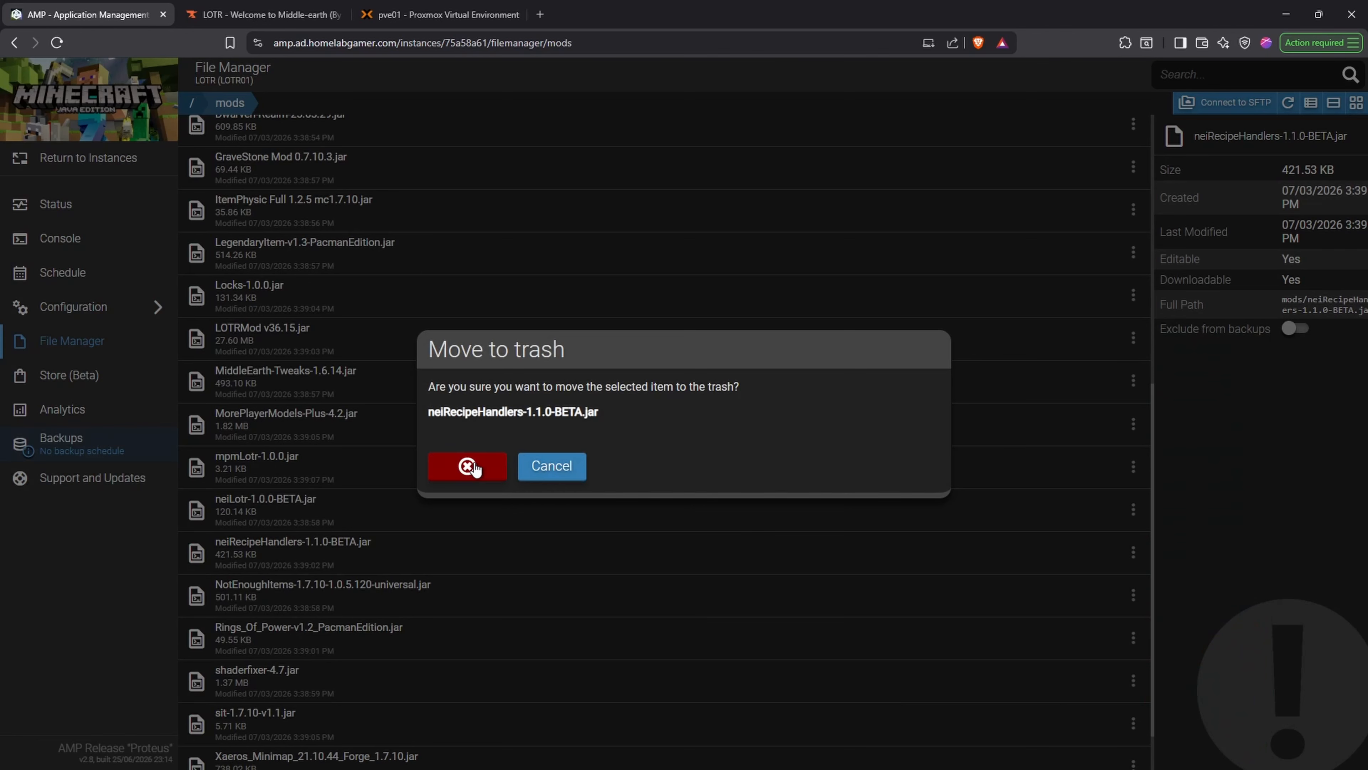
pyautogui.click(472, 468)
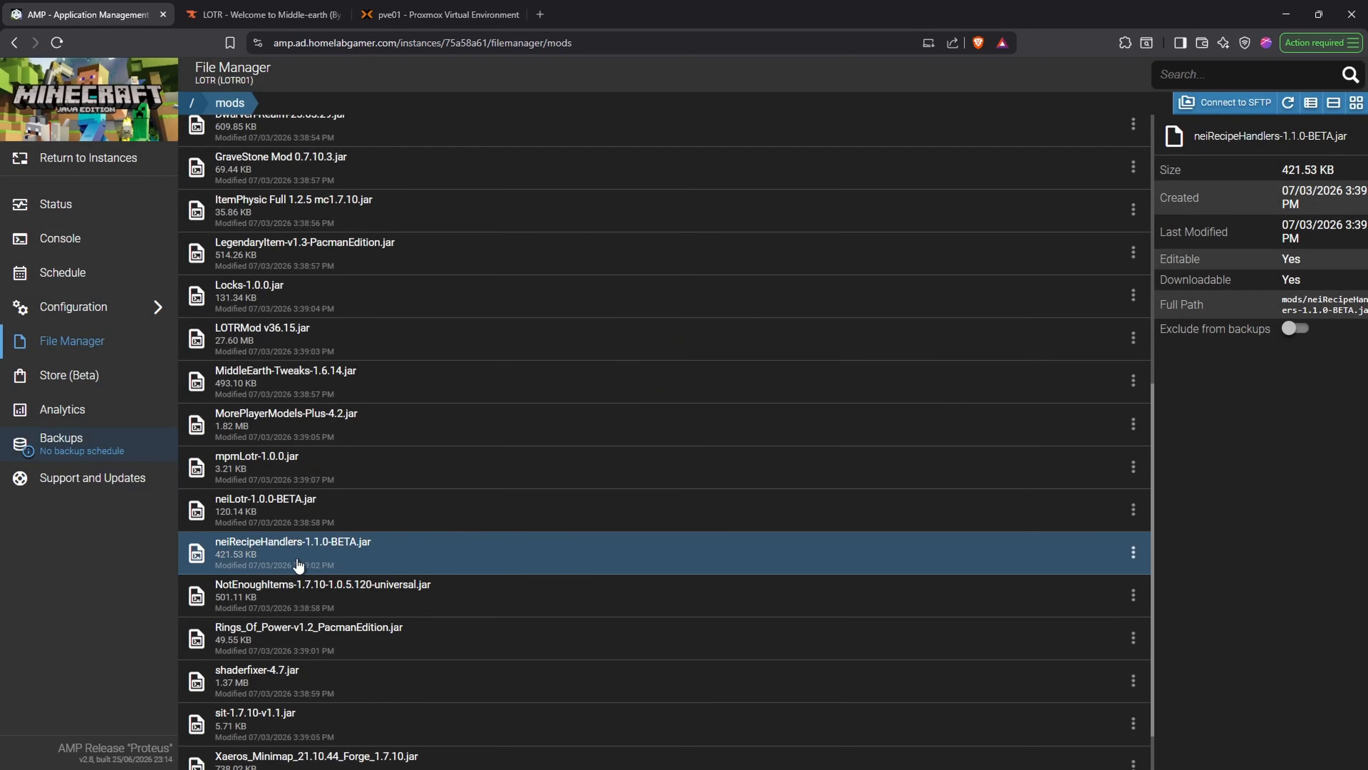
pyautogui.click(1293, 107)
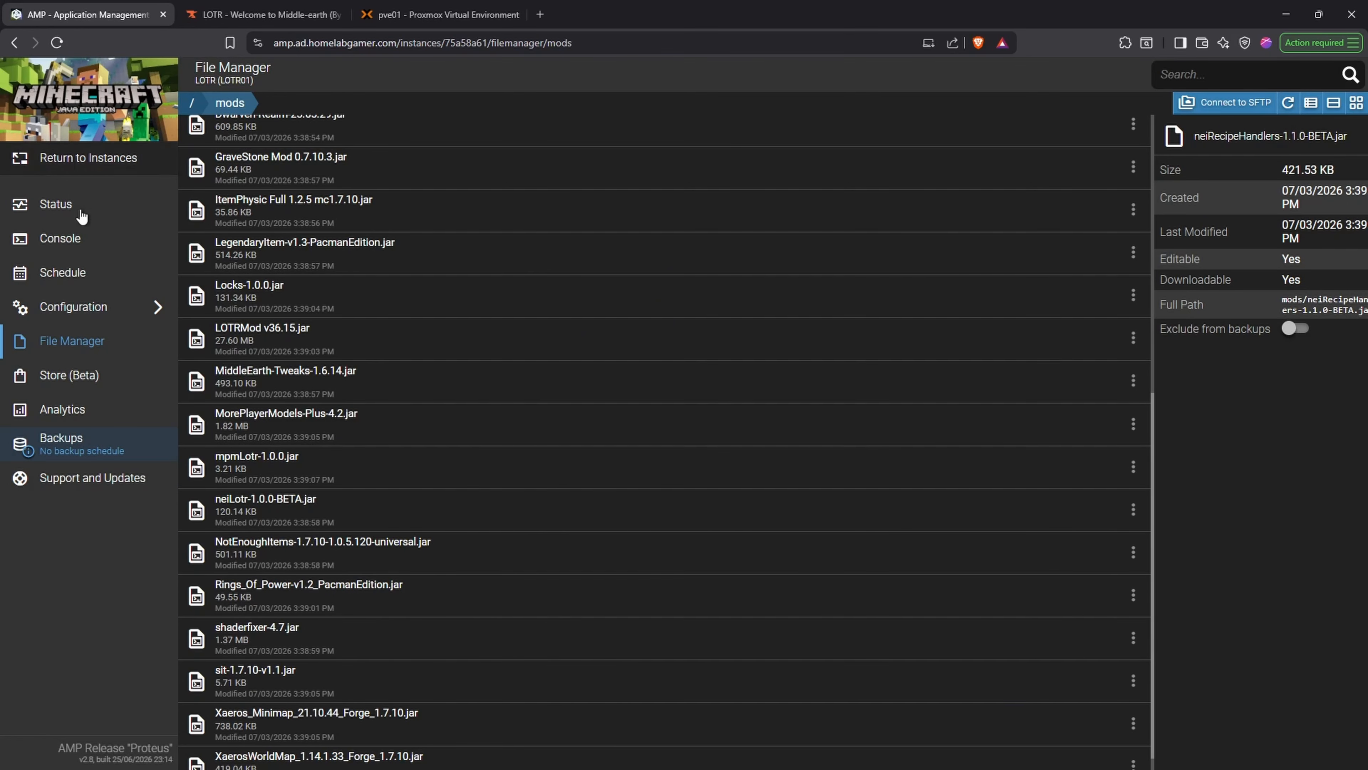
# - Try to start the LOTR server and dismiss the error dialog
pyautogui.click(71, 202)
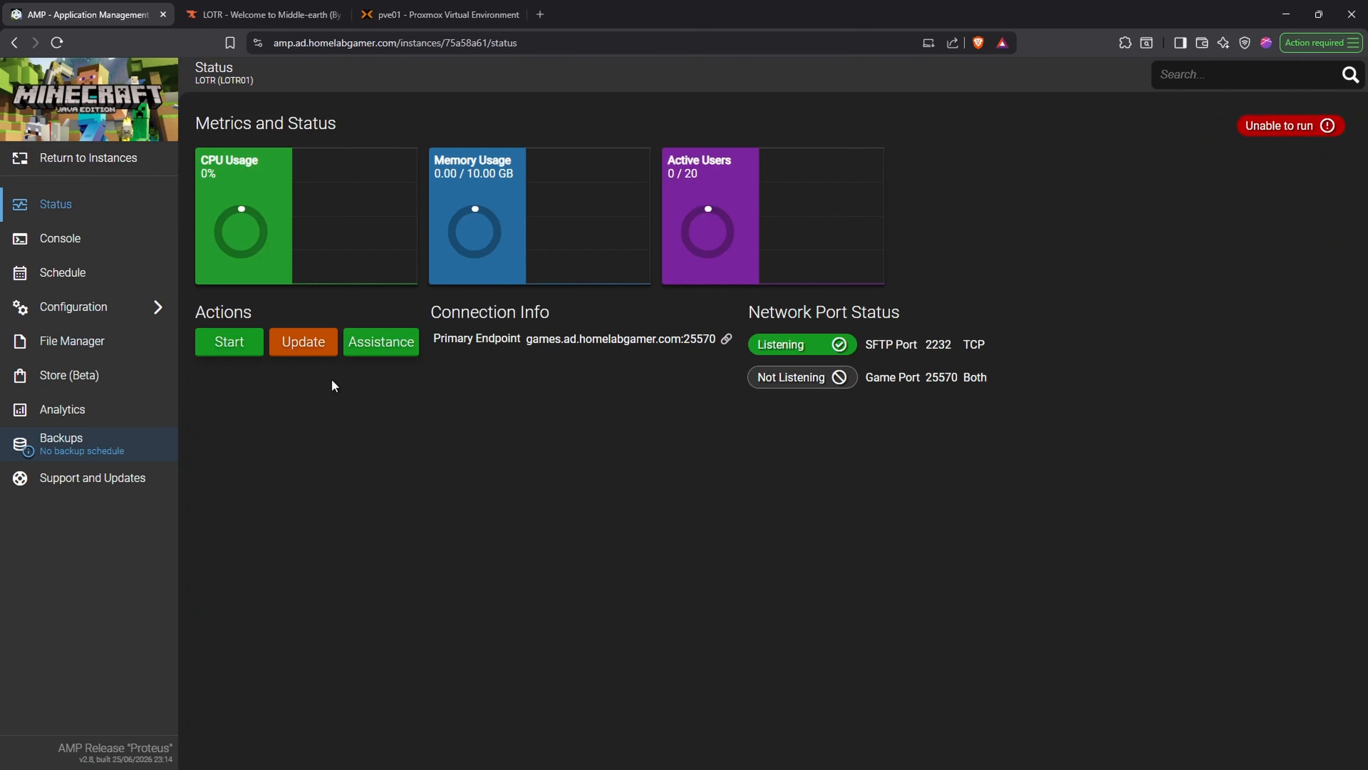
pyautogui.click(237, 349)
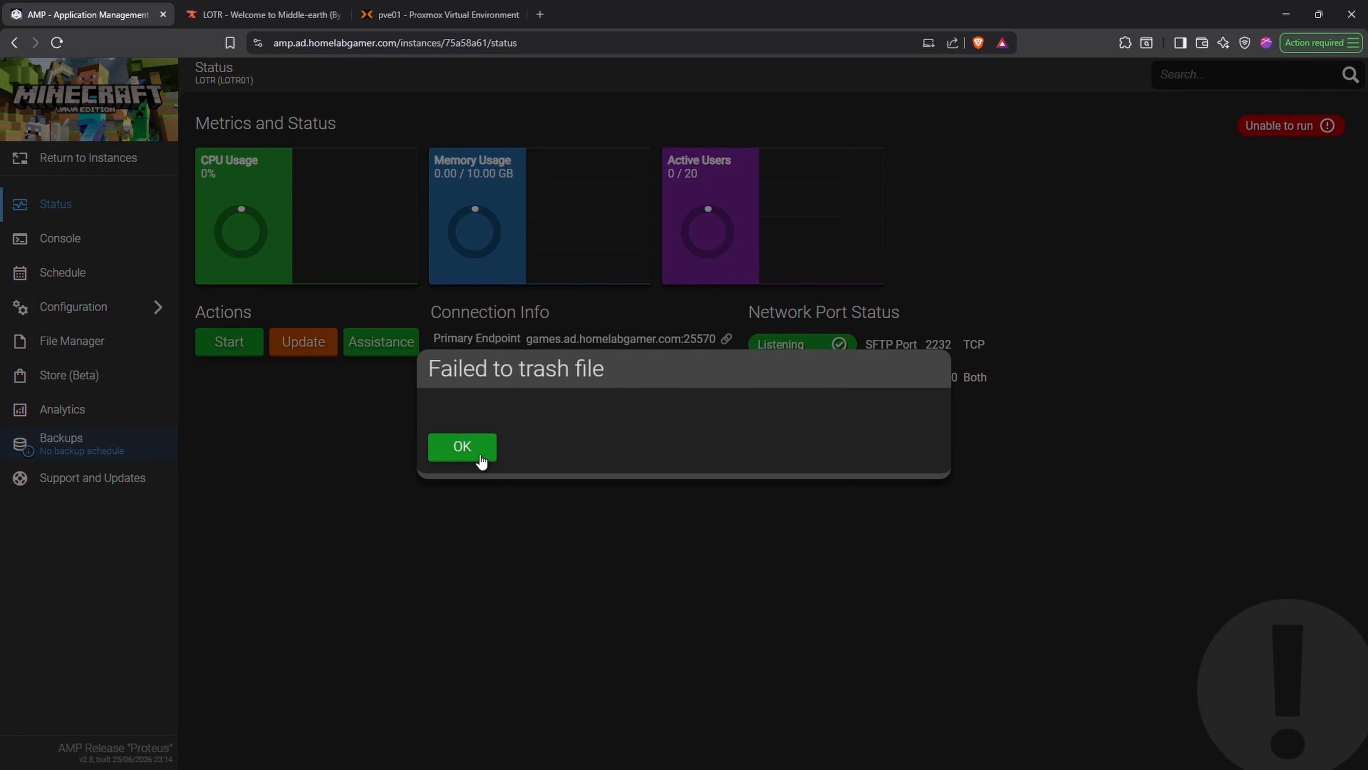
pyautogui.click(482, 452)
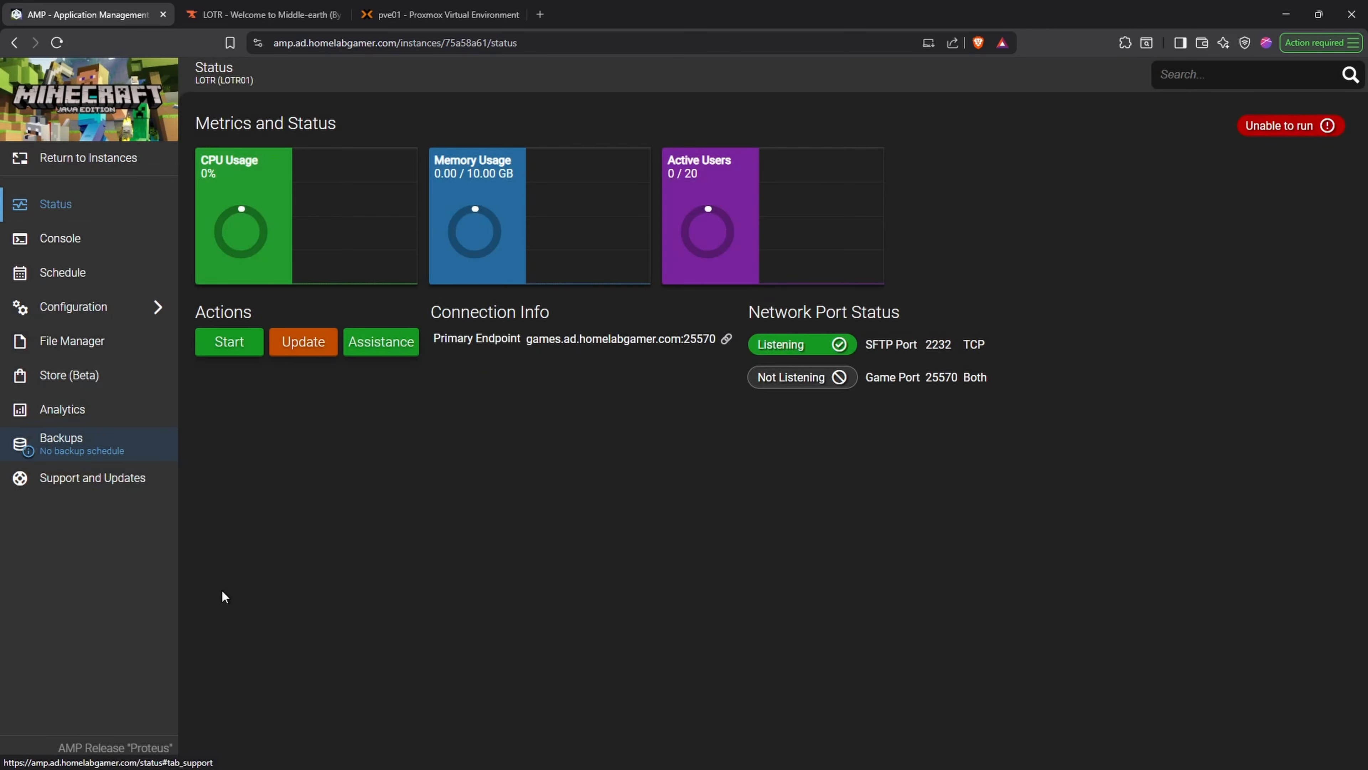
# - Check the server console, the server status and the files remaining in the mods folder
pyautogui.click(73, 240)
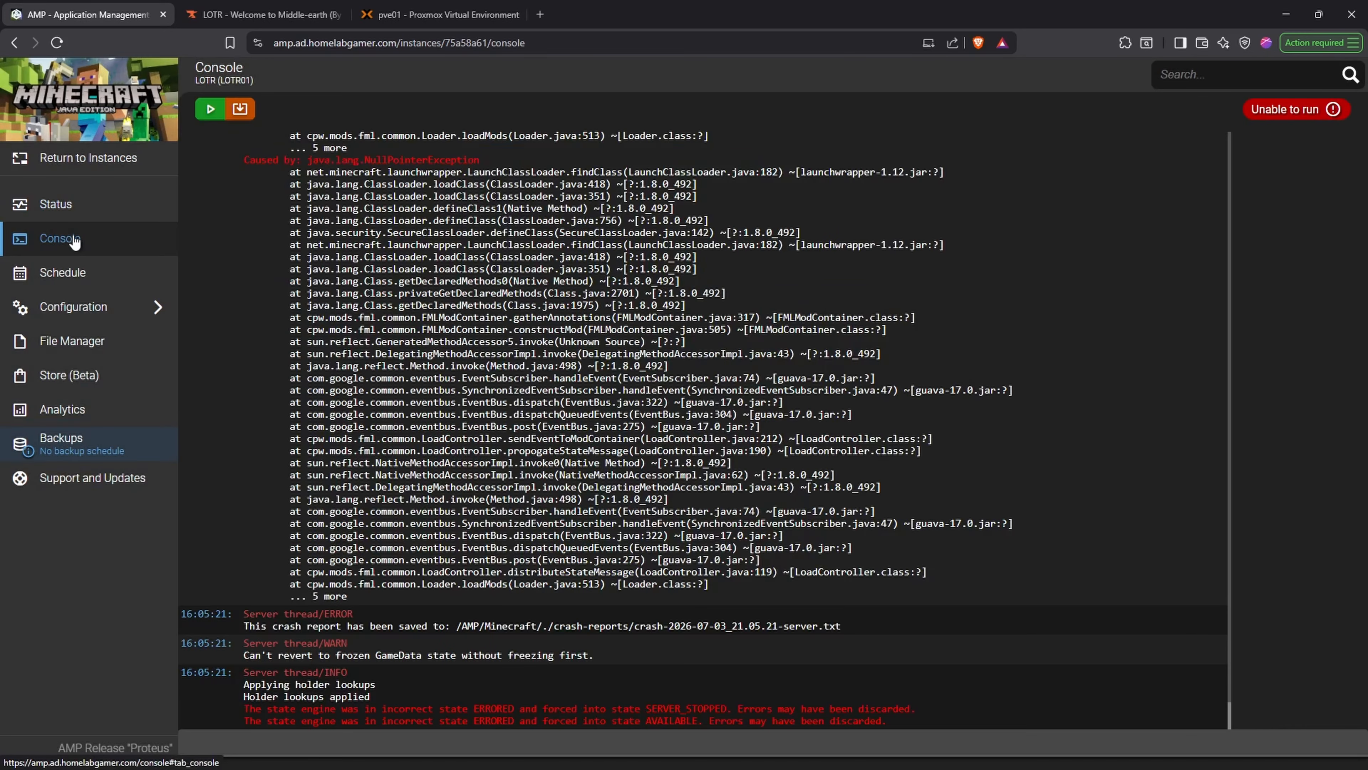
pyautogui.click(86, 205)
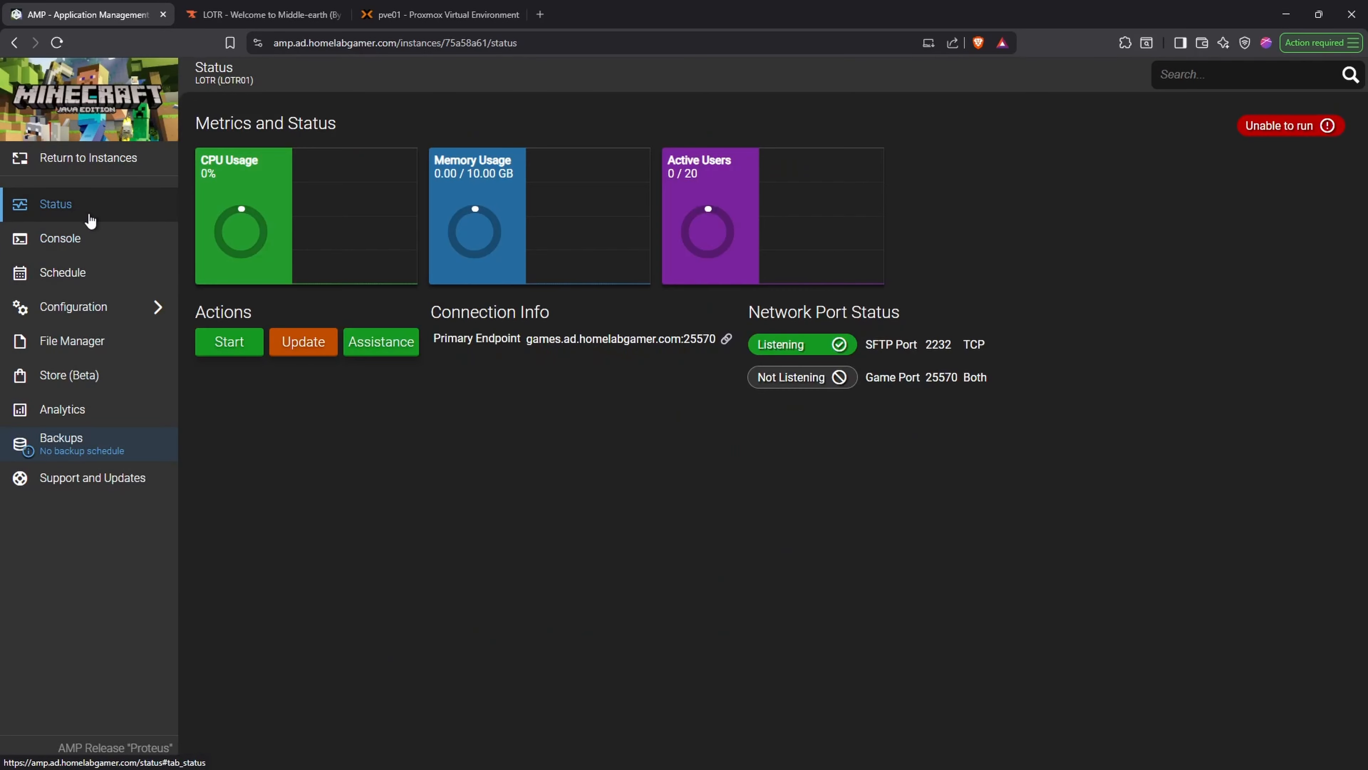
pyautogui.click(92, 342)
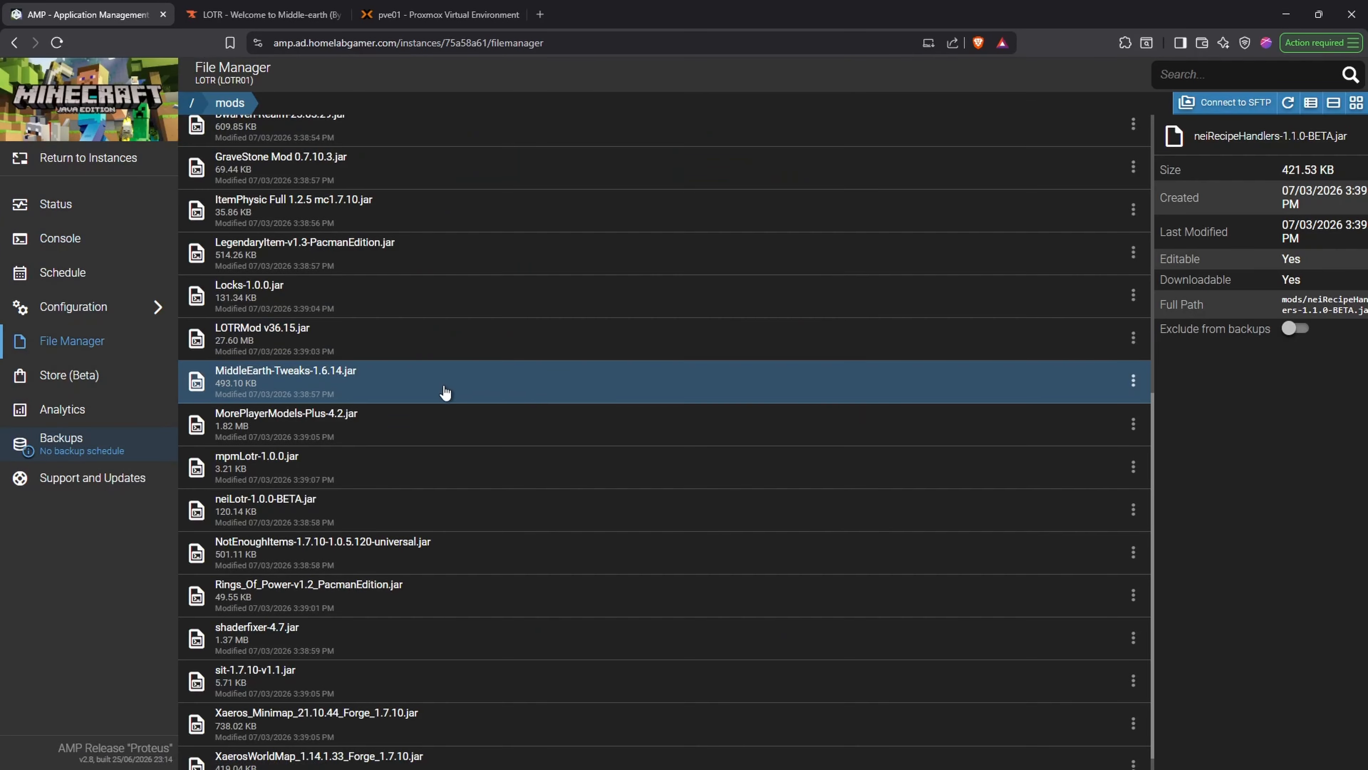
pyautogui.scroll(-1, 366, 636)
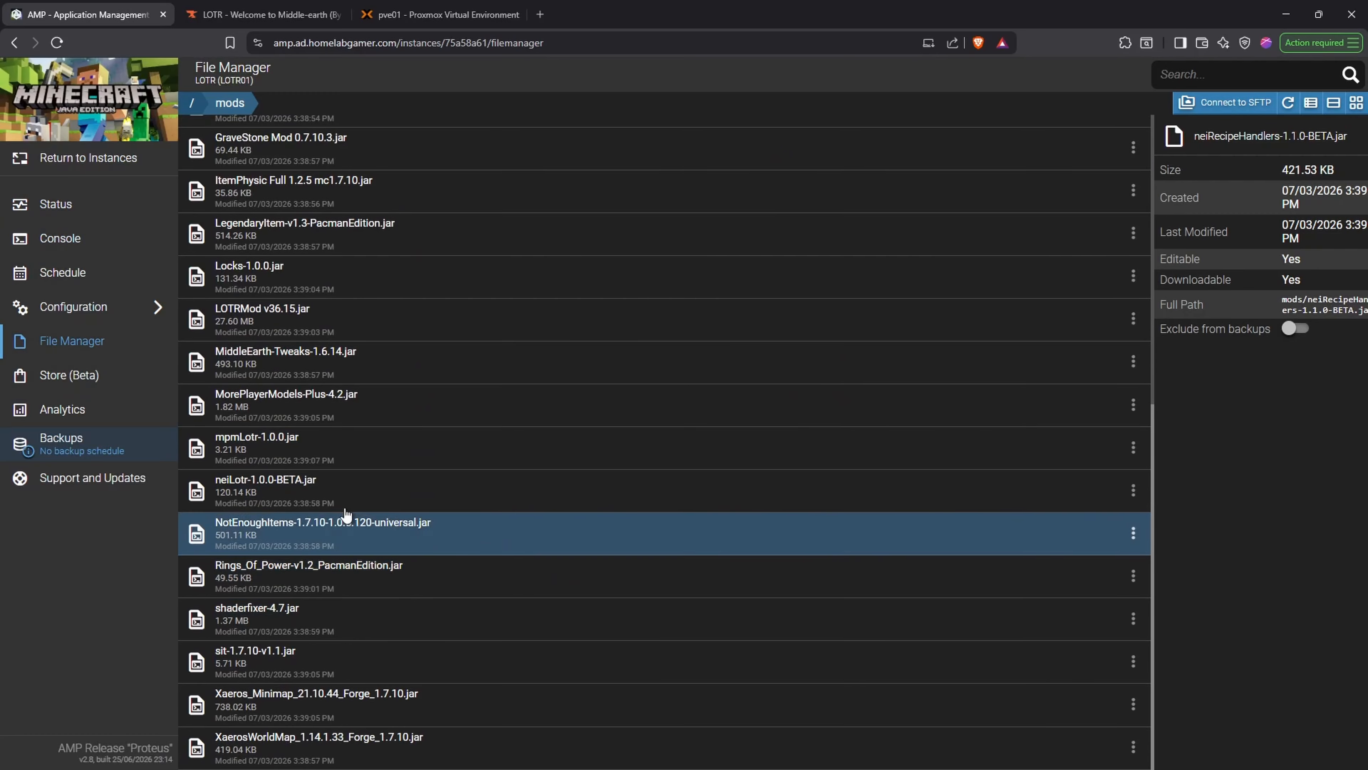
pyautogui.click(204, 104)
pyautogui.click(102, 232)
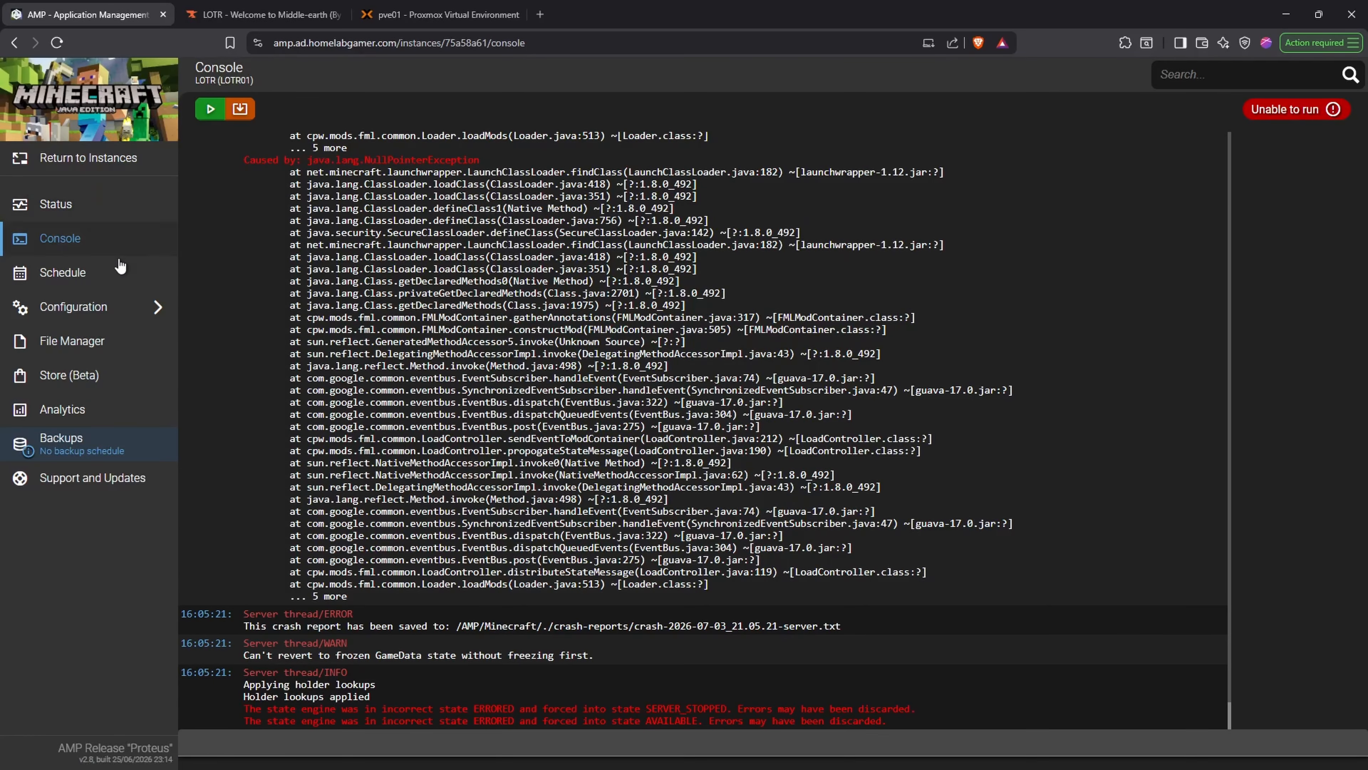
# - Start the LOTR server, dismiss the error dialog, and follow its startup in the console and status view
pyautogui.click(58, 210)
pyautogui.click(237, 343)
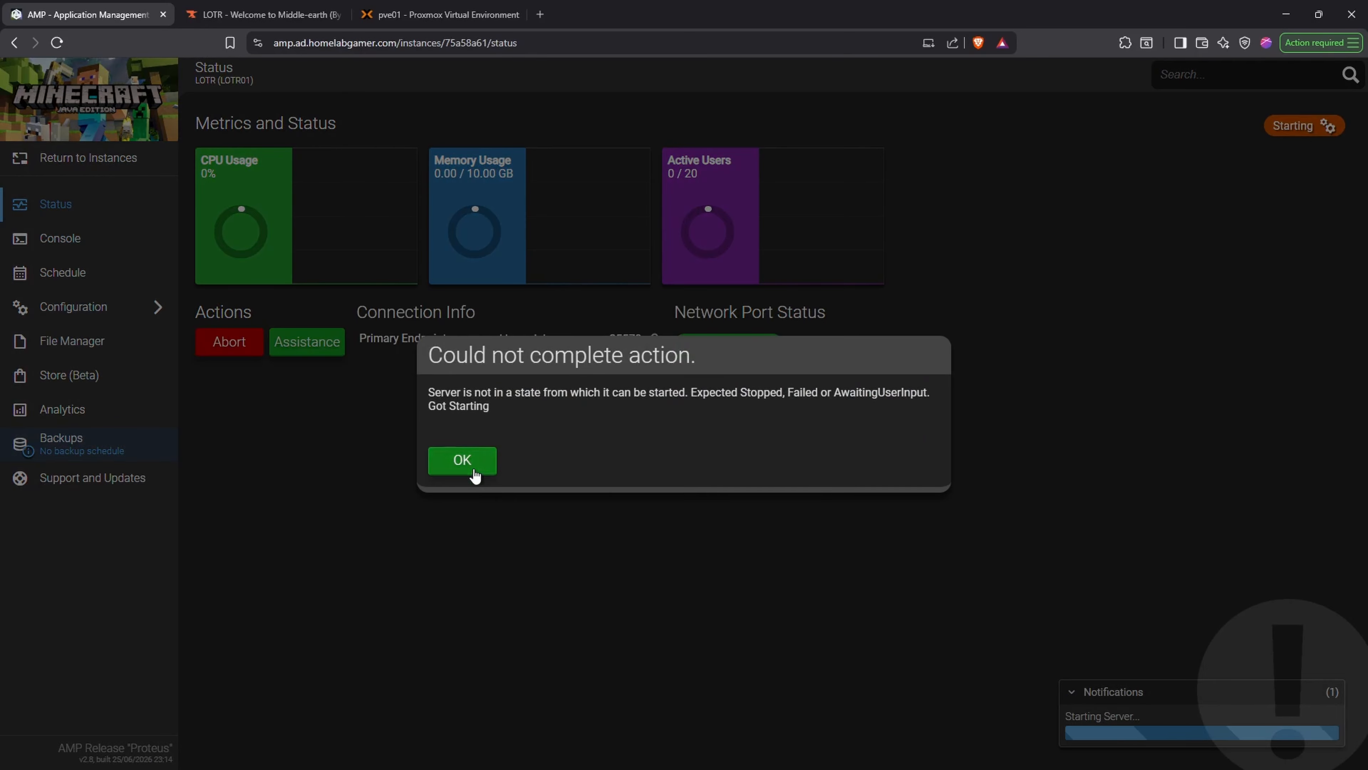
pyautogui.click(464, 461)
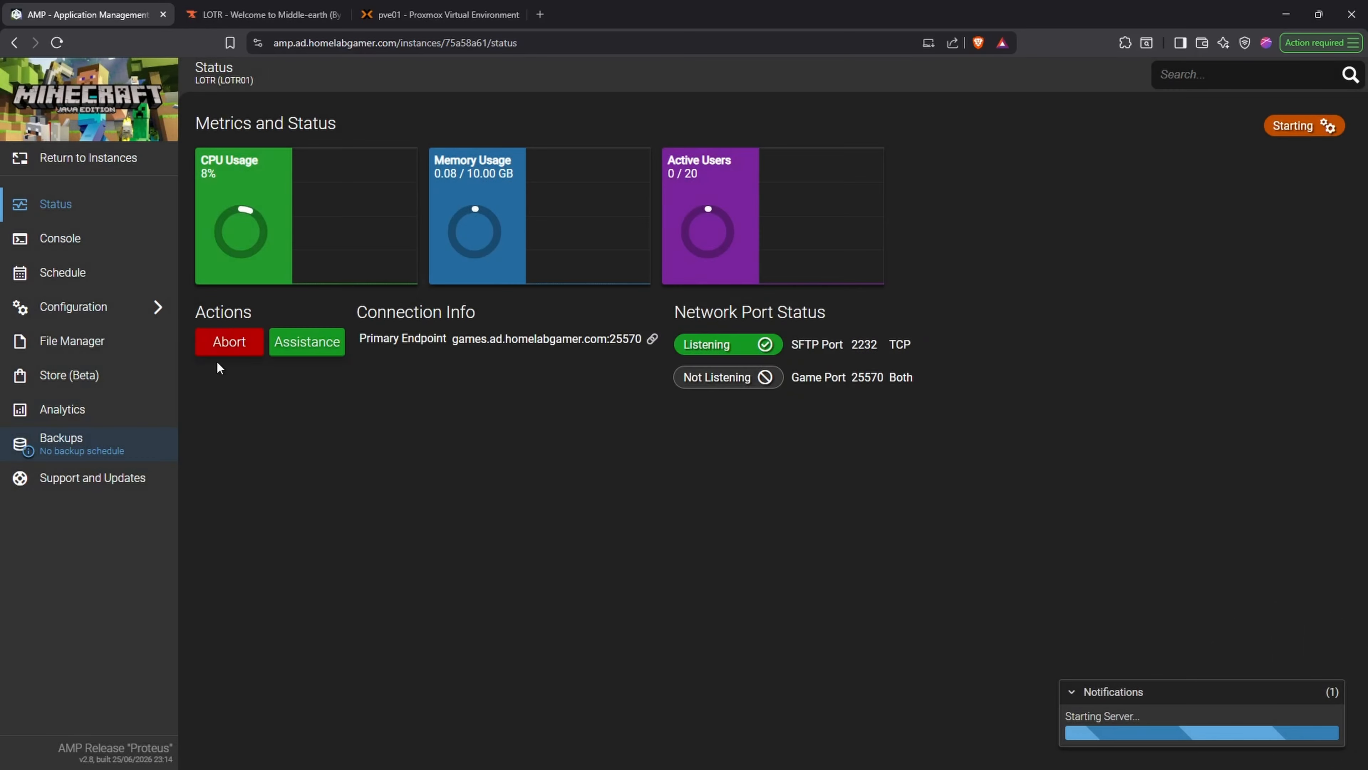
pyautogui.click(81, 240)
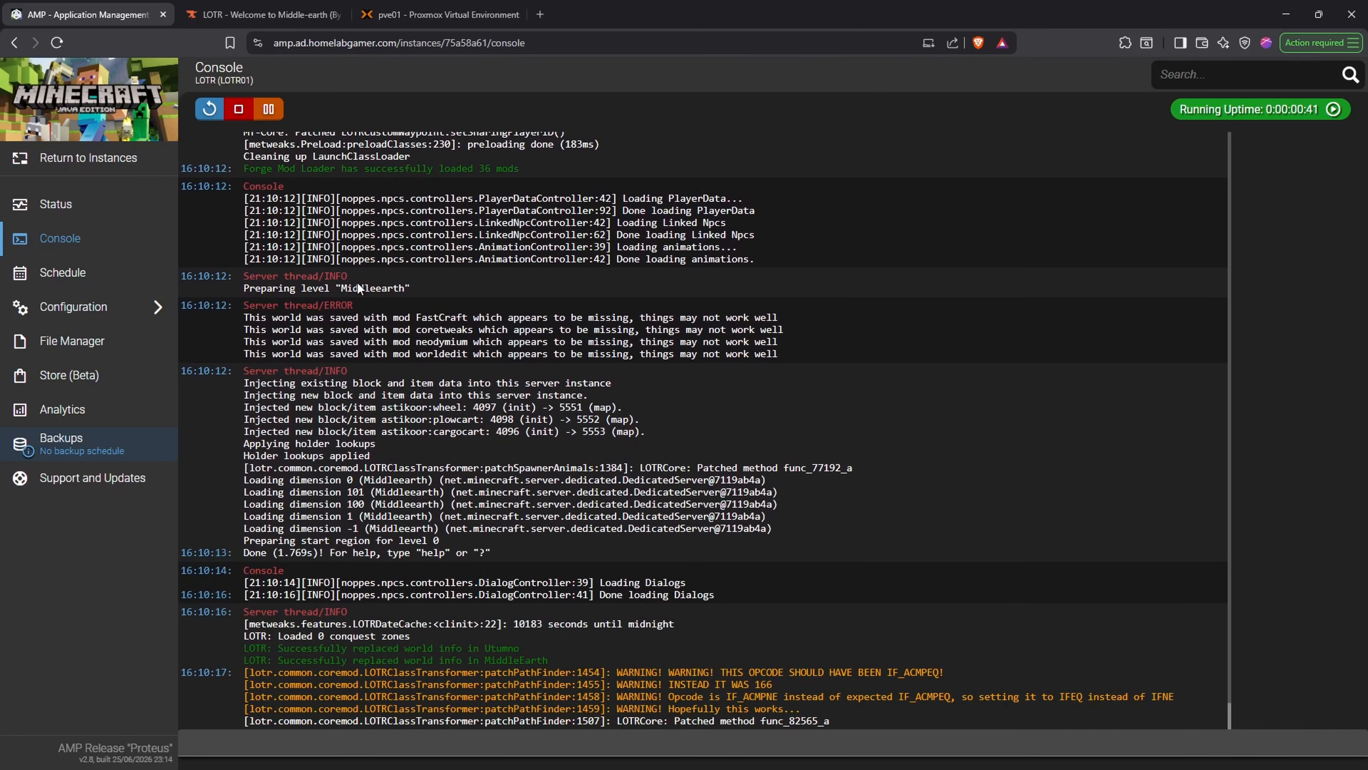
pyautogui.click(59, 204)
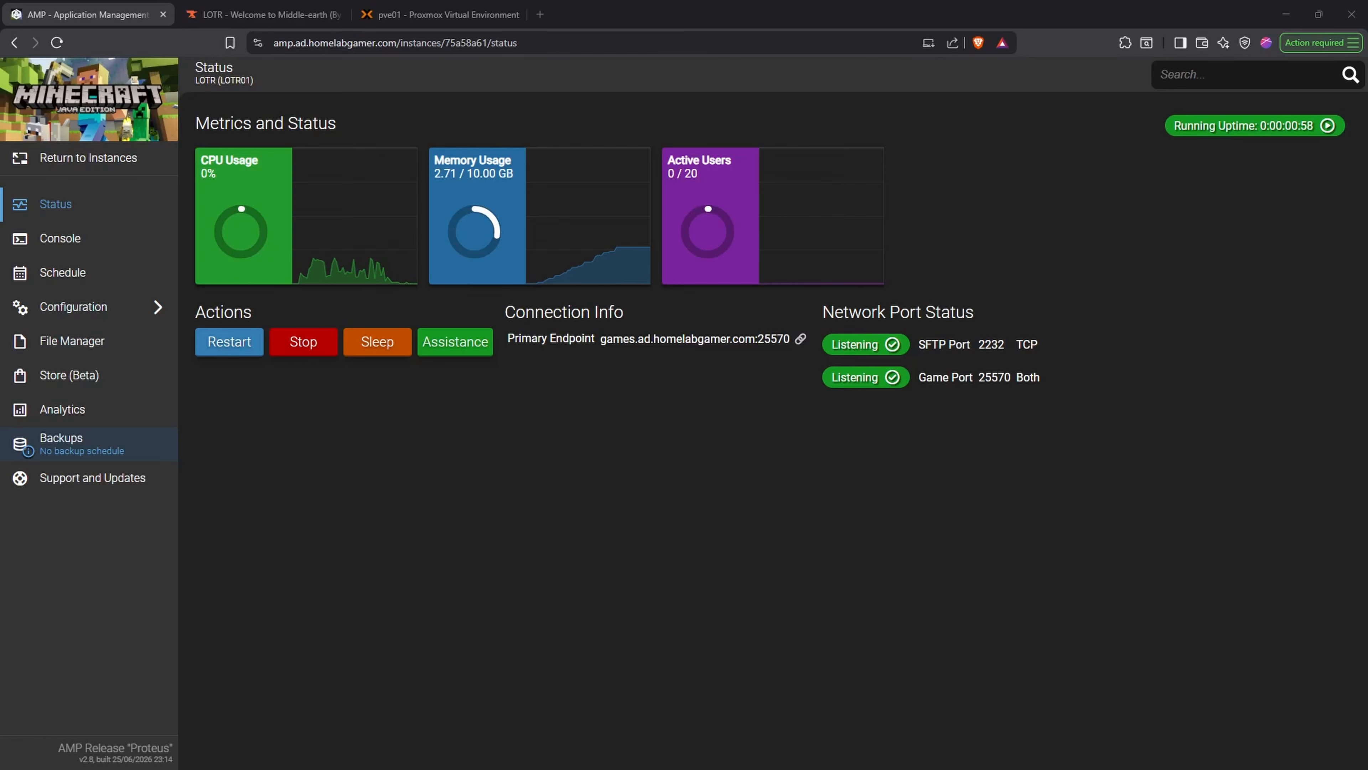
# - Set the Minecraft sleep mode delay to 60 minutes in the server configuration and return to the server status
pyautogui.click(73, 306)
pyautogui.click(56, 411)
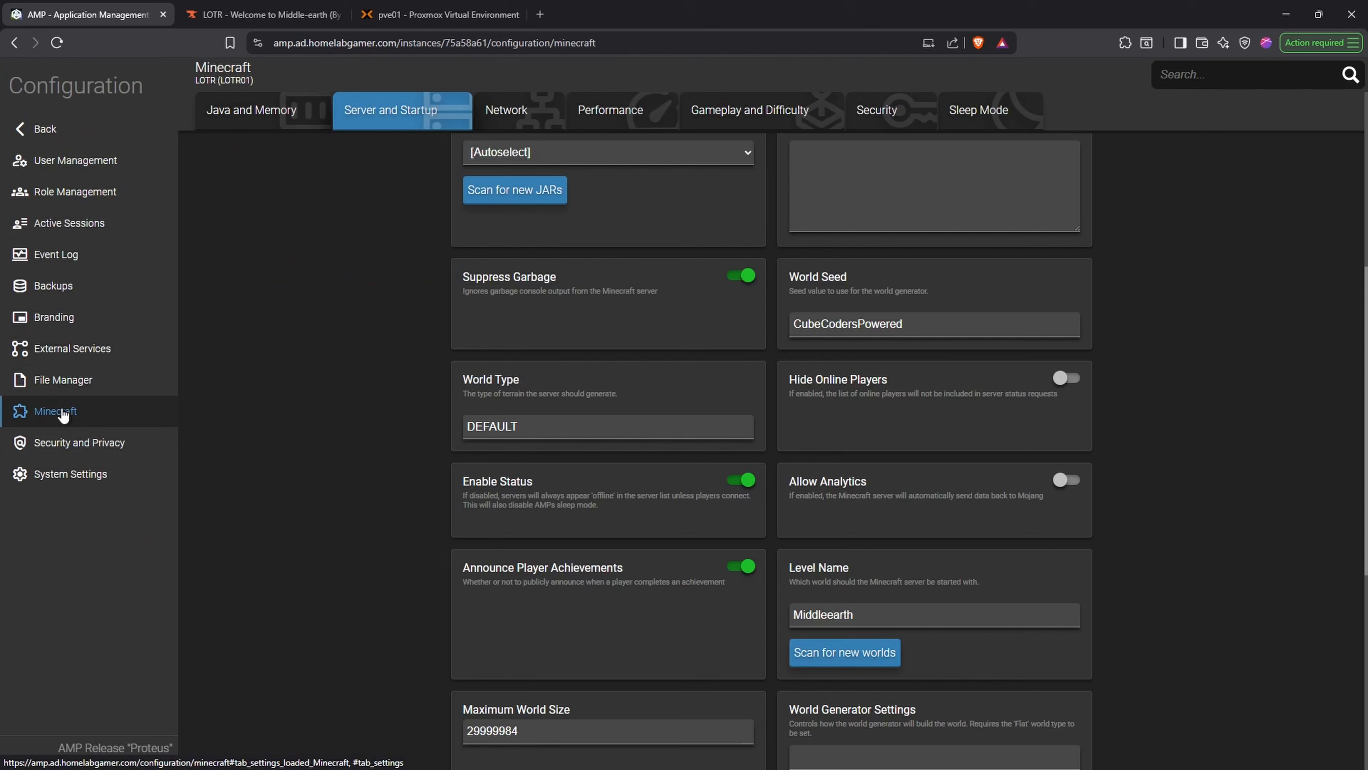
pyautogui.click(958, 116)
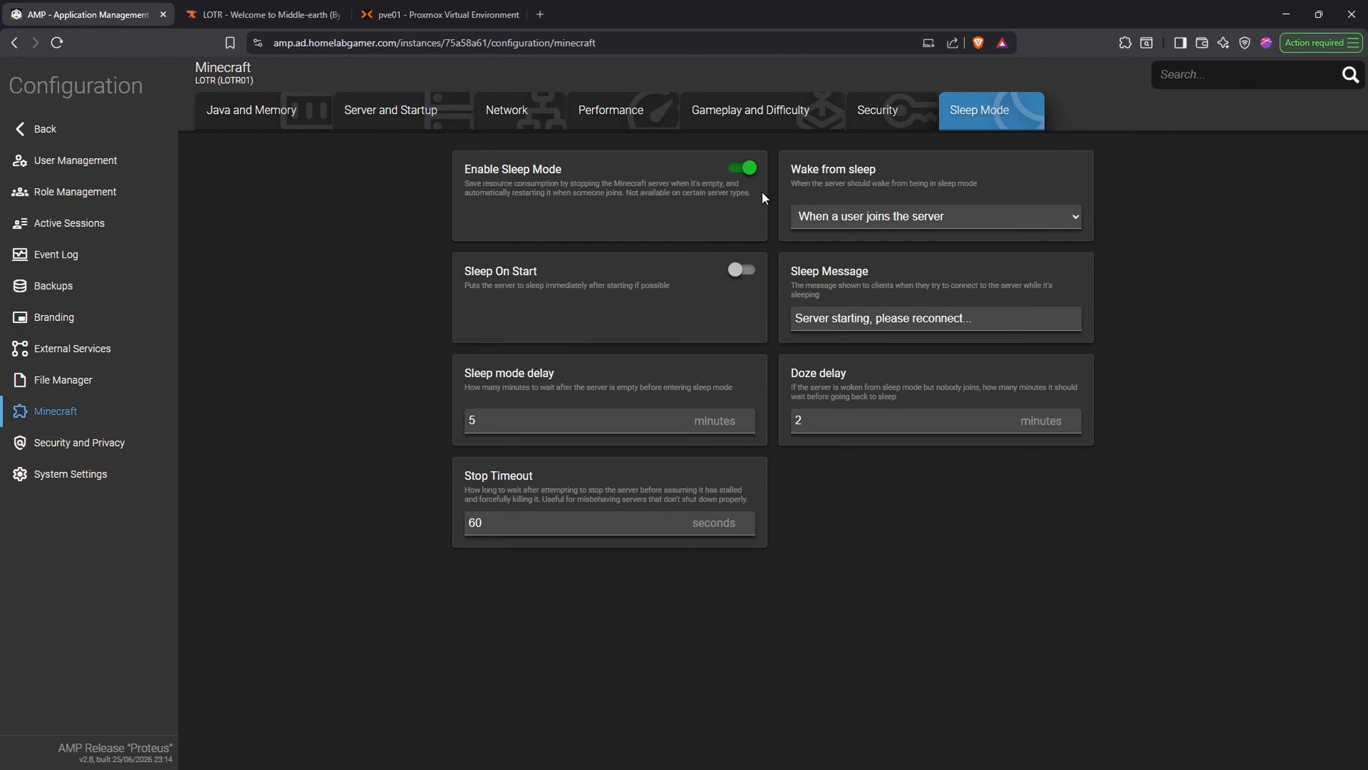
pyautogui.moveTo(517, 411); pyautogui.dragTo(441, 410)
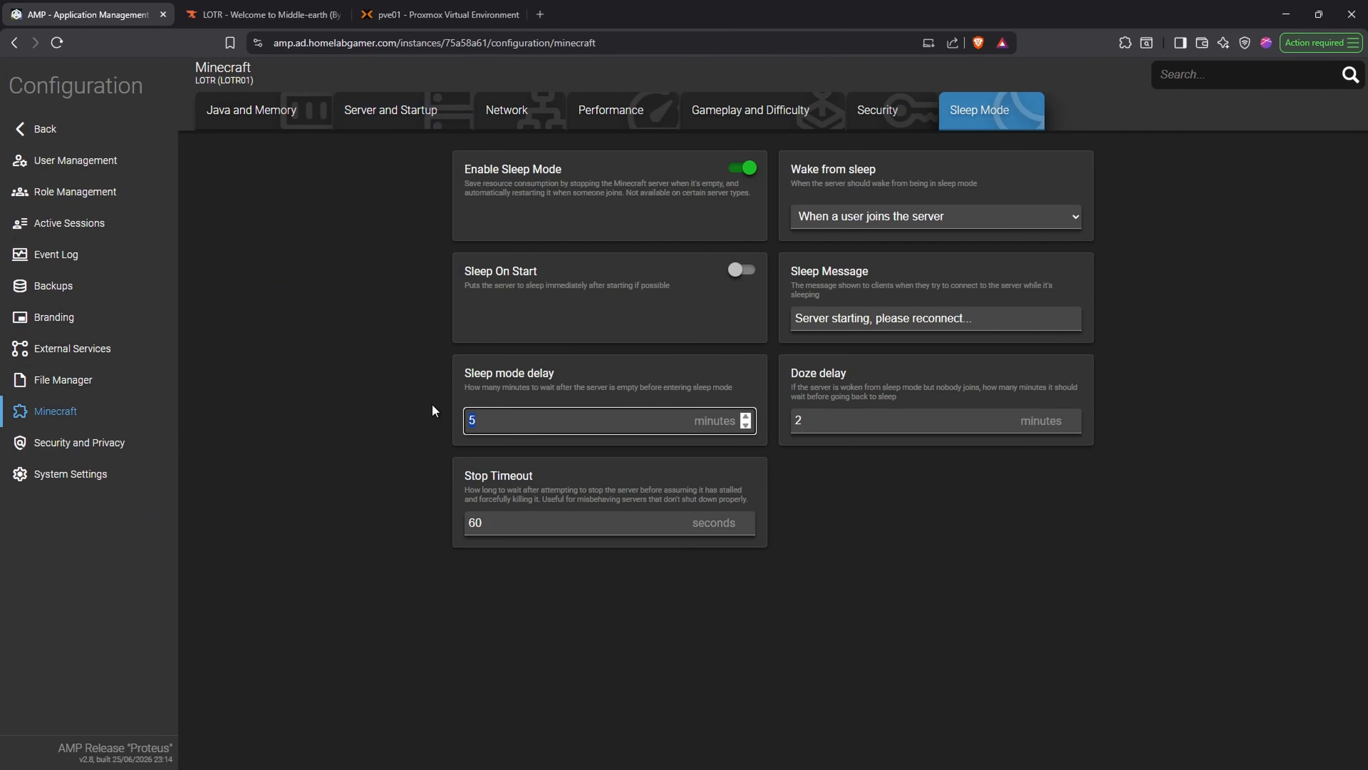
pyautogui.write('60')
pyautogui.click(527, 514)
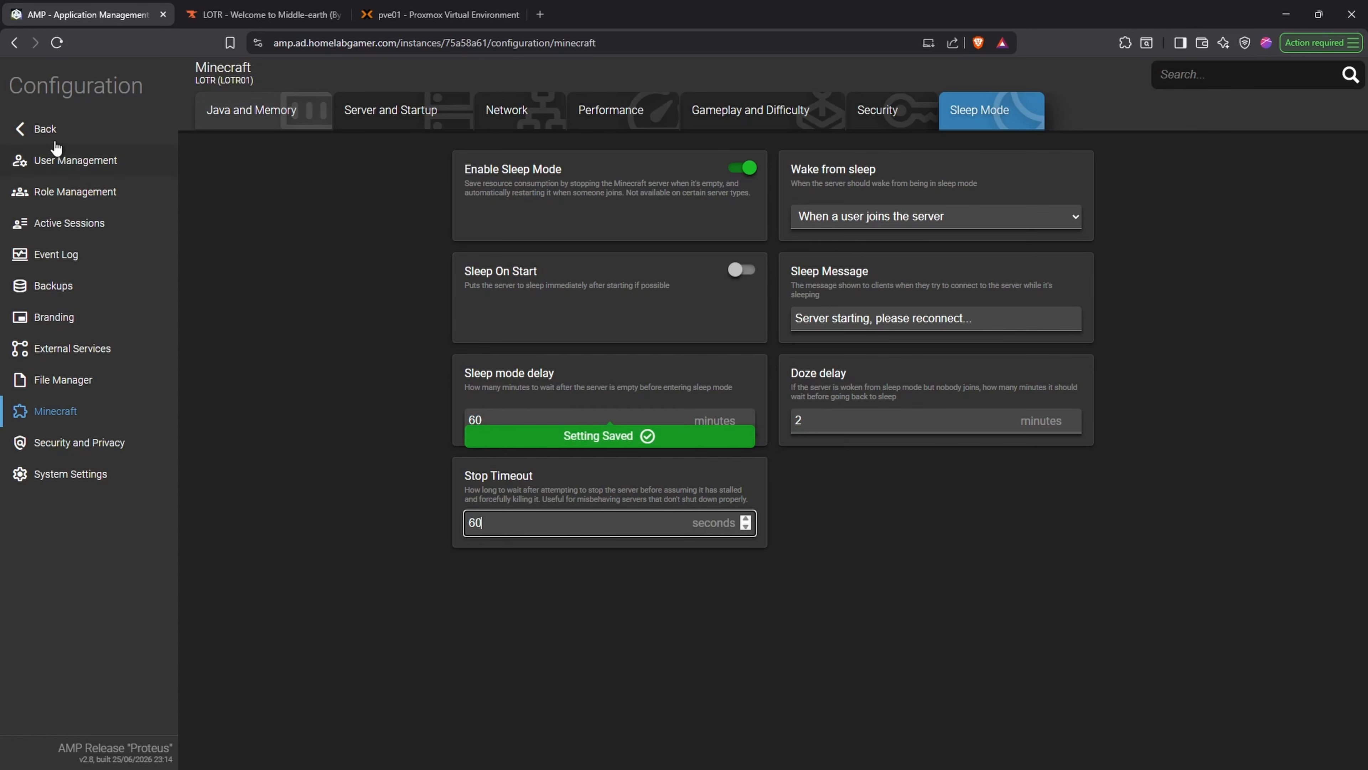
pyautogui.click(46, 133)
pyautogui.click(54, 203)
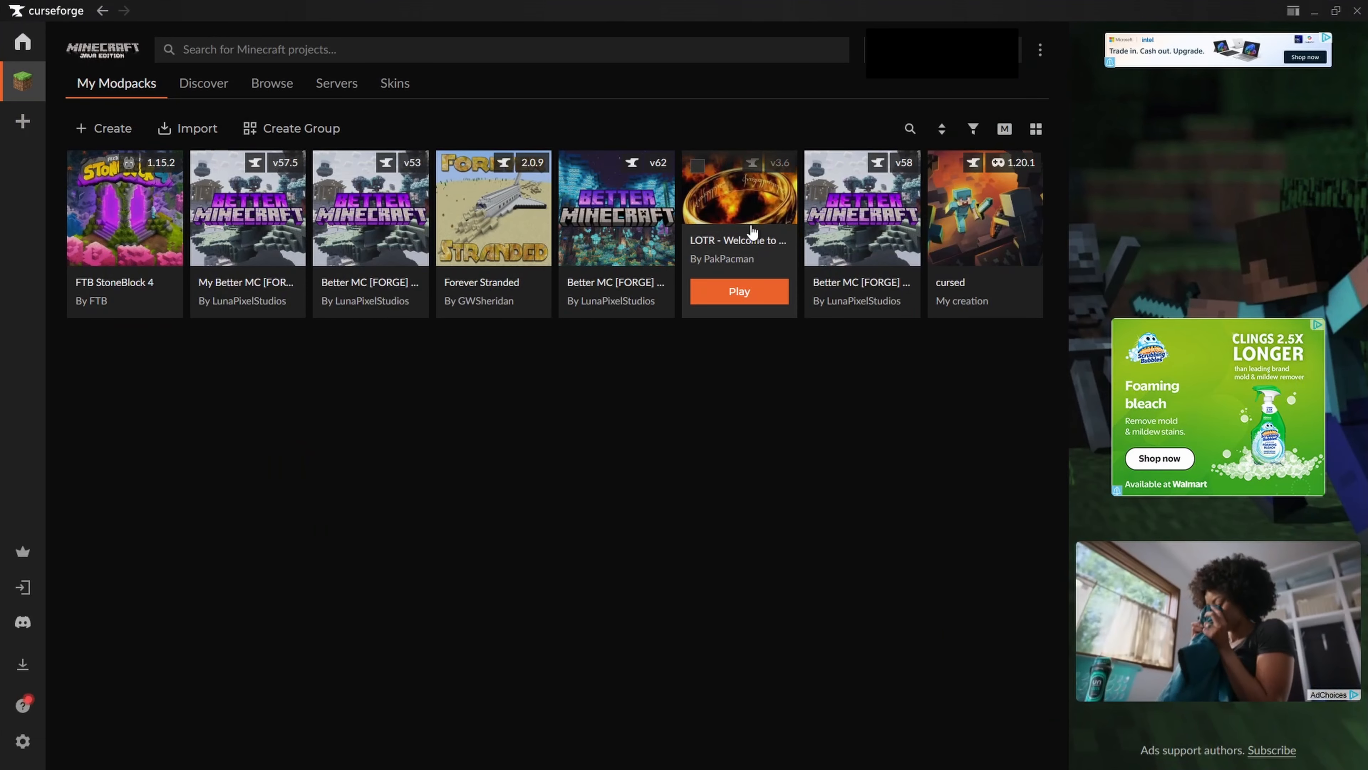
# - Switch to CurseForge and launch the LOTR - Welcome to Middle-earth modpack to the Minecraft main menu
pyautogui.click(739, 291)
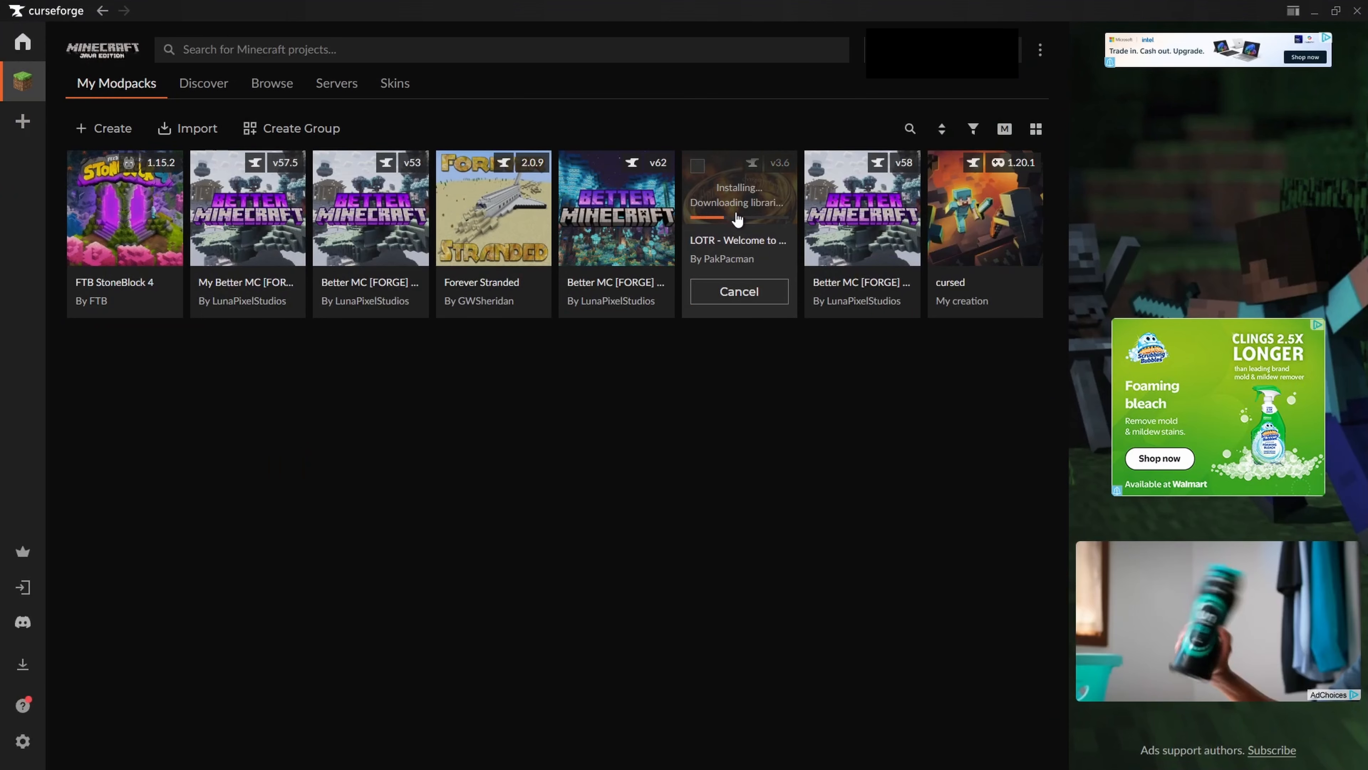
pyautogui.click(738, 219)
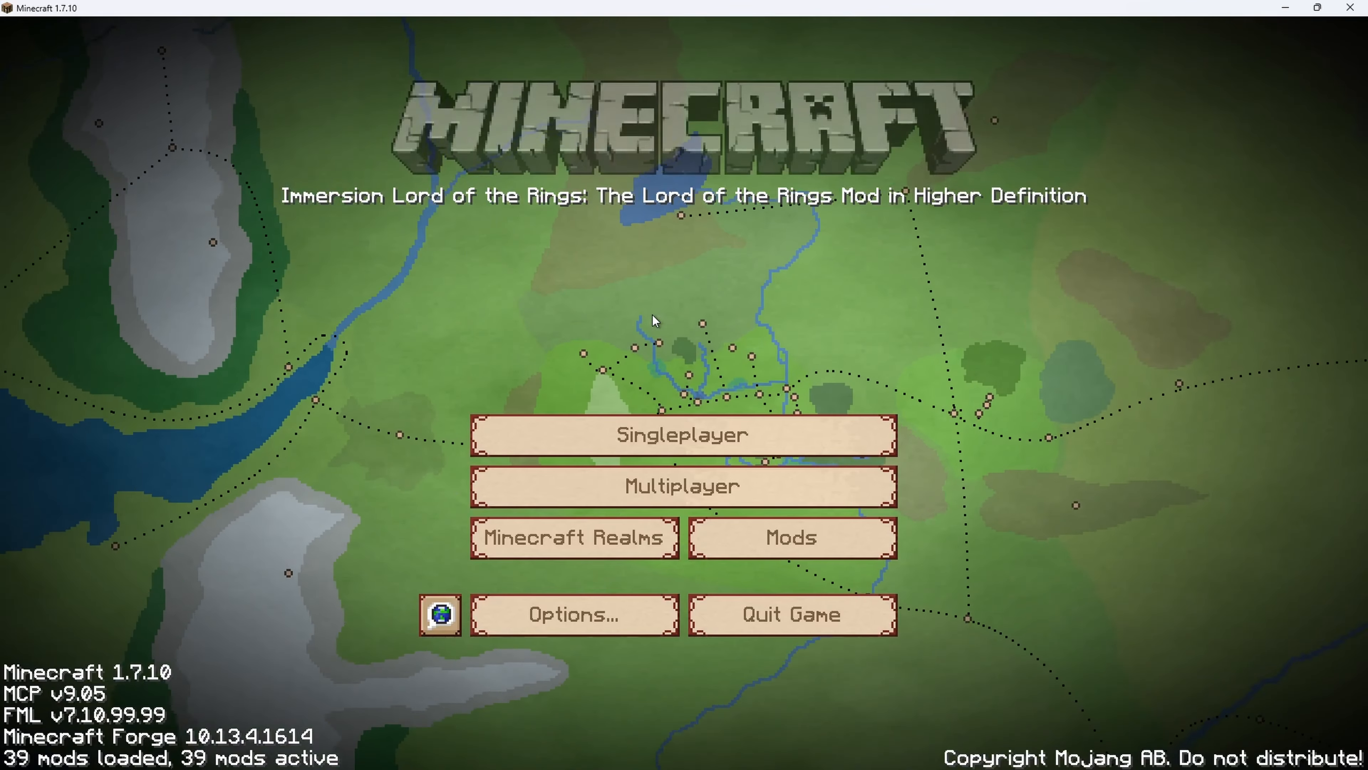
pyautogui.click(668, 435)
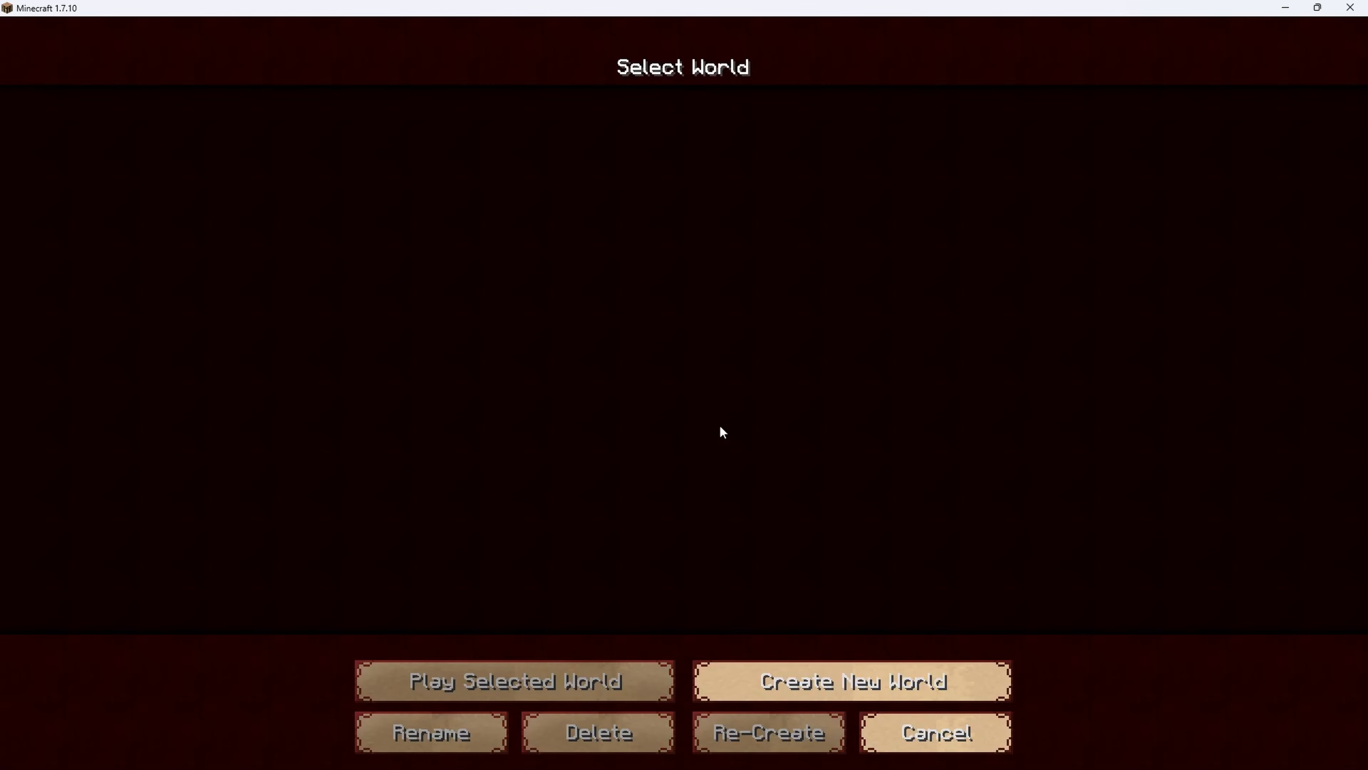
pyautogui.click(900, 727)
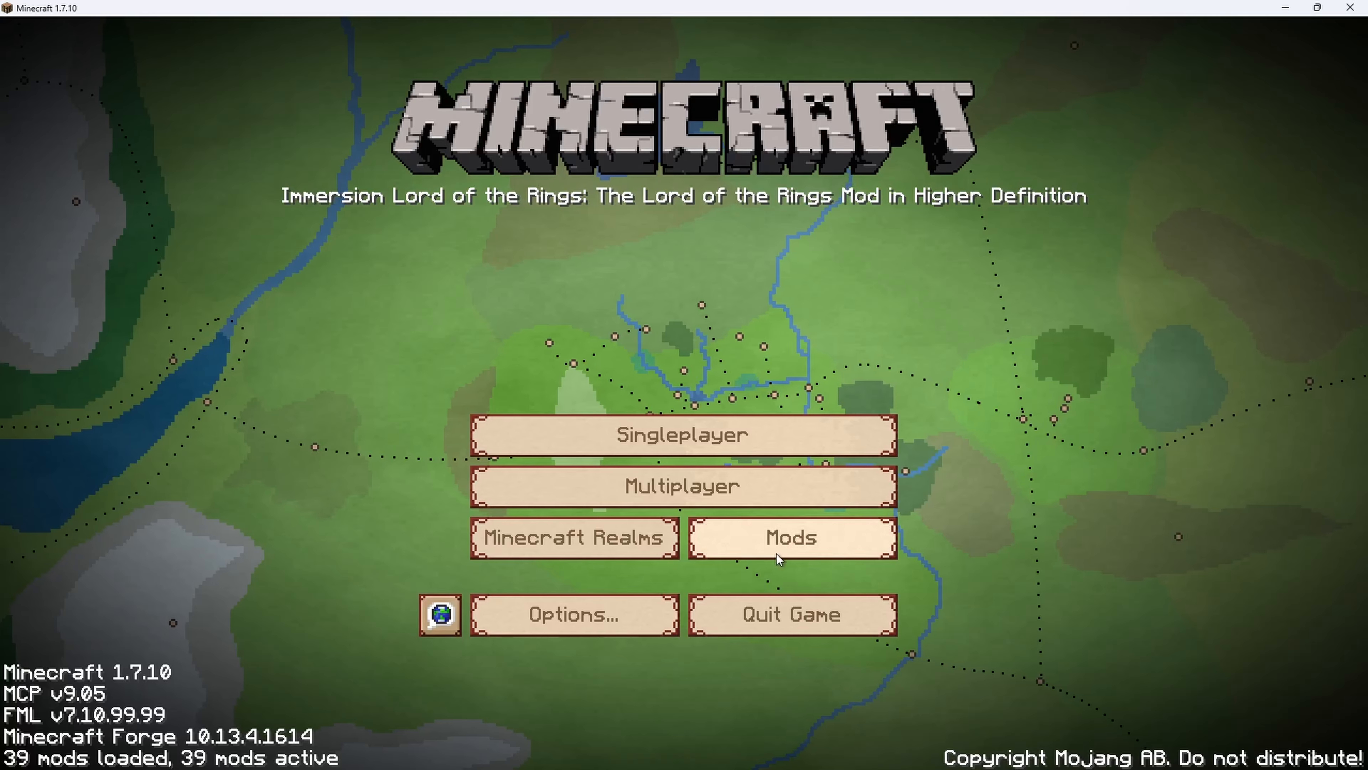
# - Add a multiplayer server named LOTR with the address games.ad.homelabgamer.com:25570
pyautogui.click(667, 474)
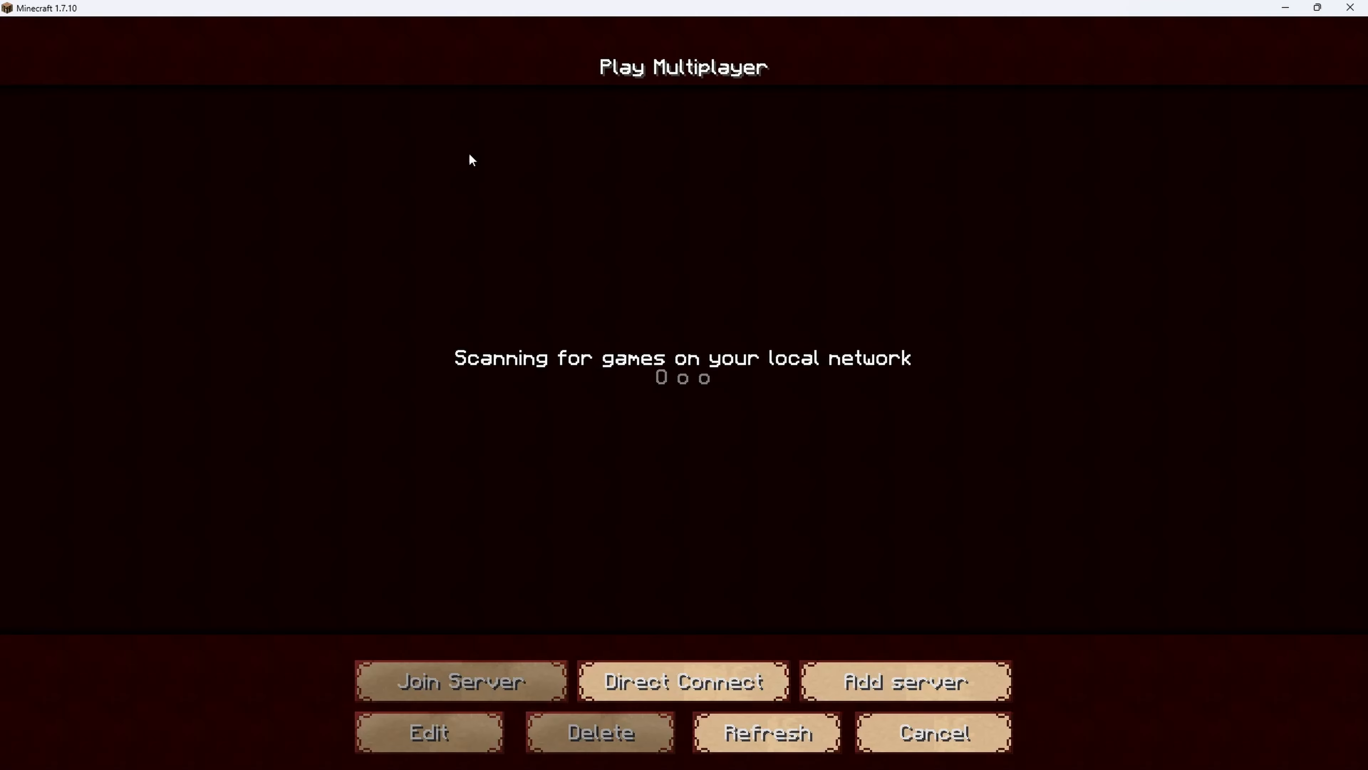
pyautogui.click(887, 680)
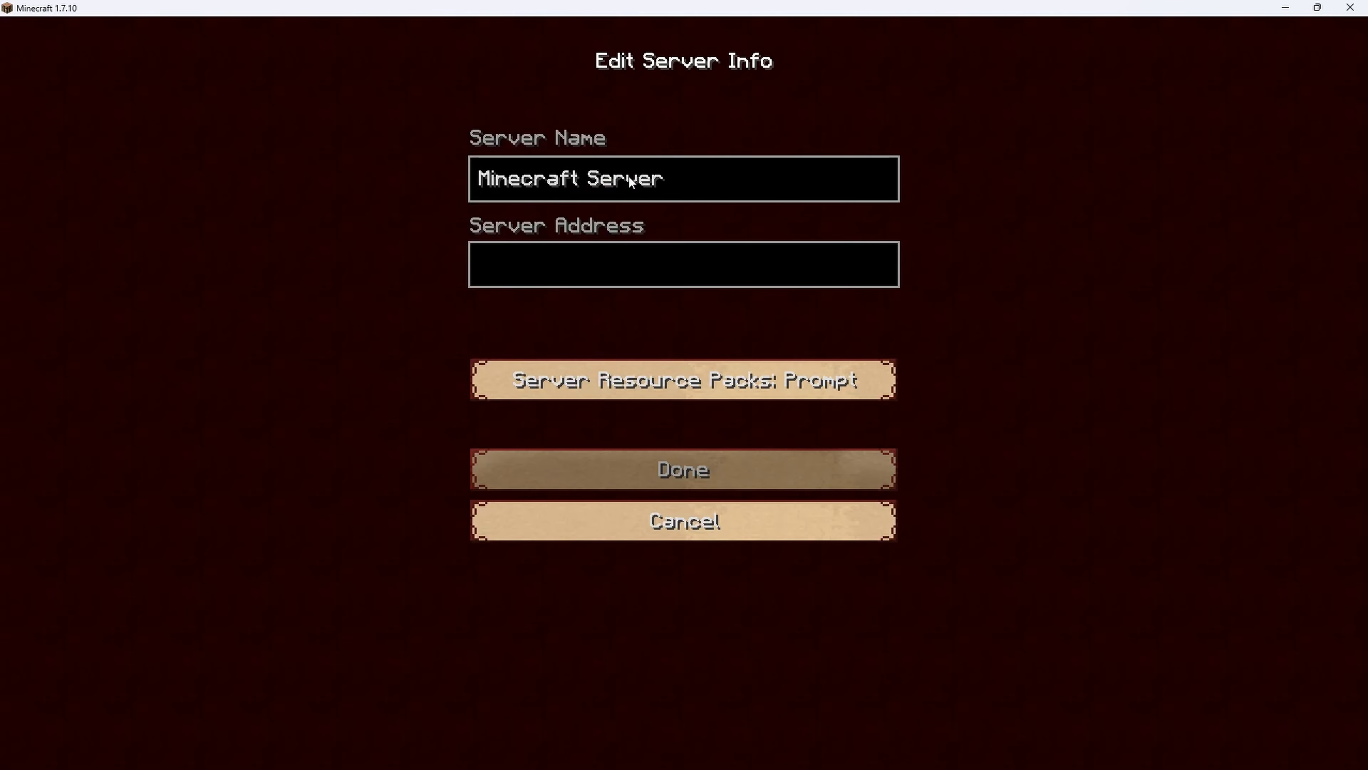
pyautogui.hotkey('ctrl', 'a')
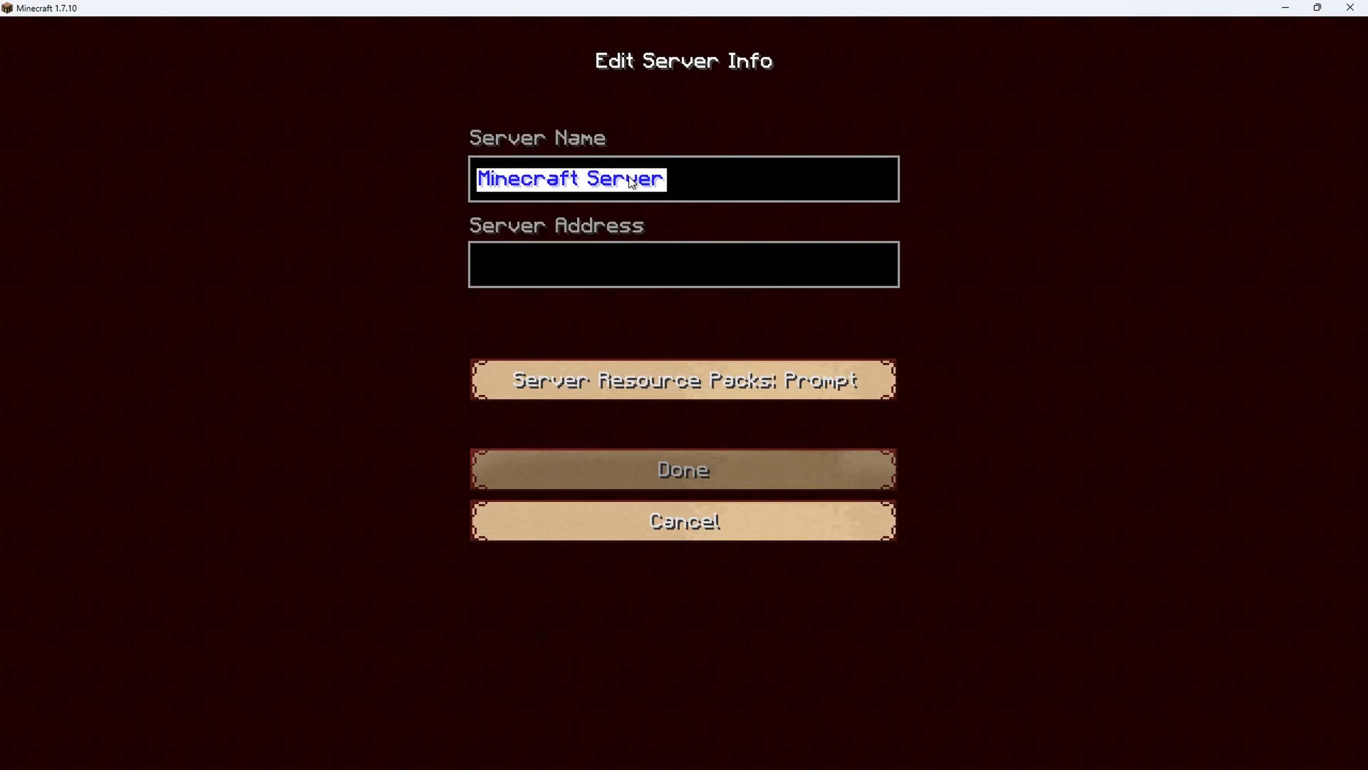
pyautogui.write('LOTR')
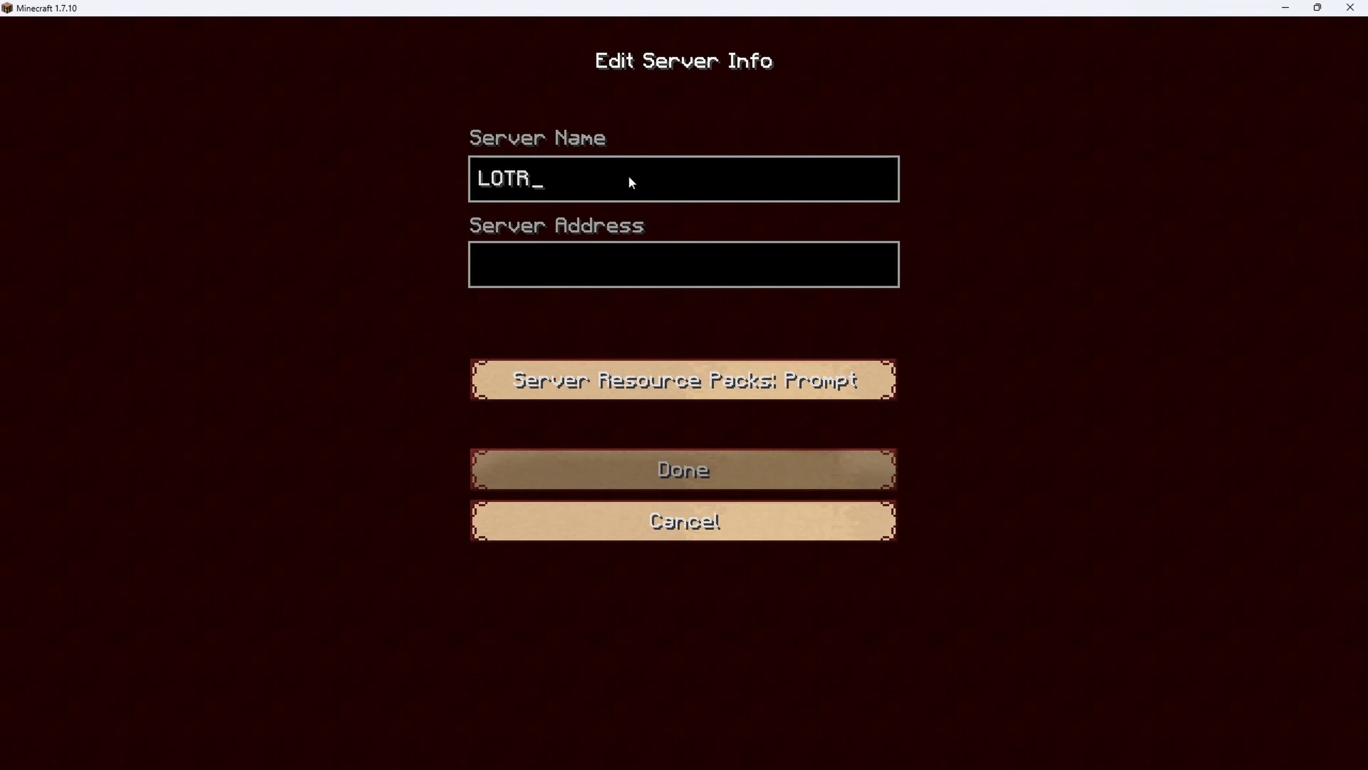
pyautogui.press('Tab')
pyautogui.write('games.ad.homelabgamer.com:25570')
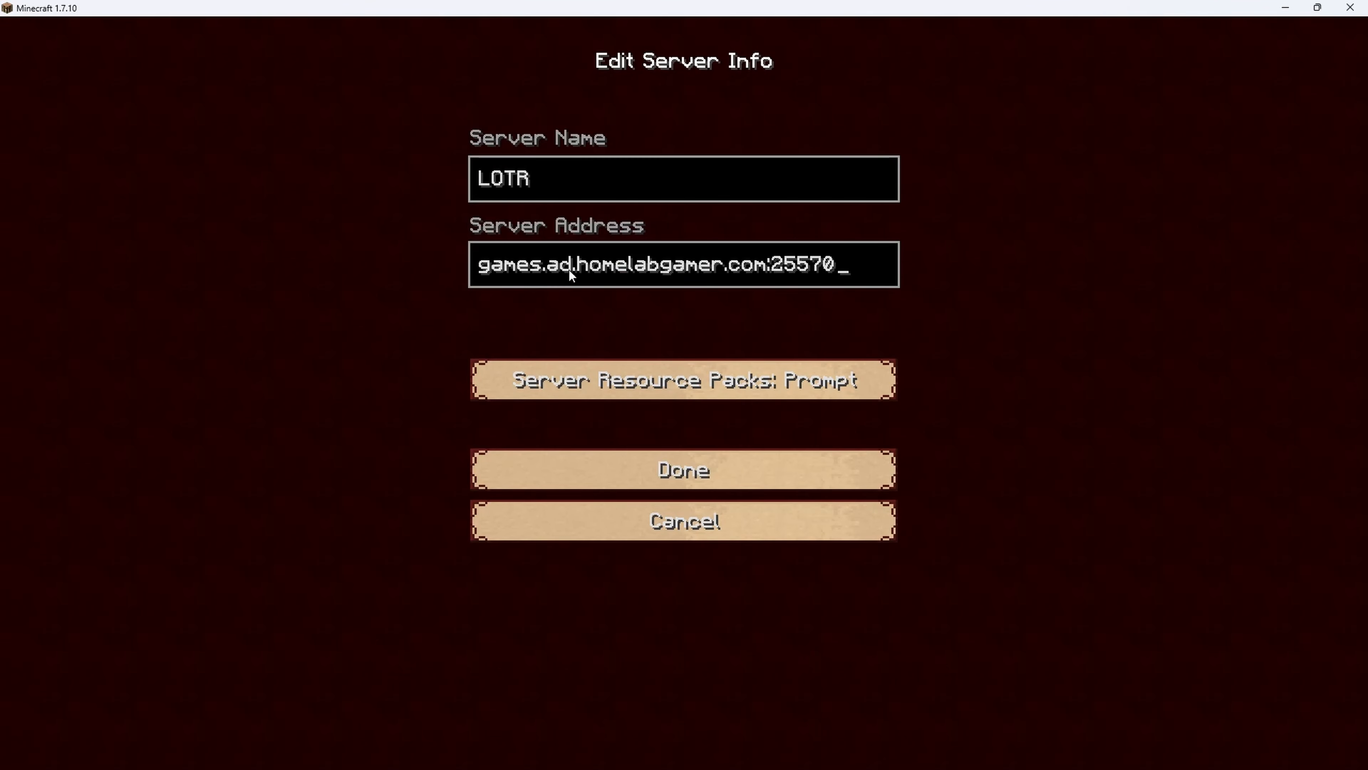
pyautogui.click(636, 454)
# - Join the LOTR server from the multiplayer list and walk forward in the world
pyautogui.click(416, 307)
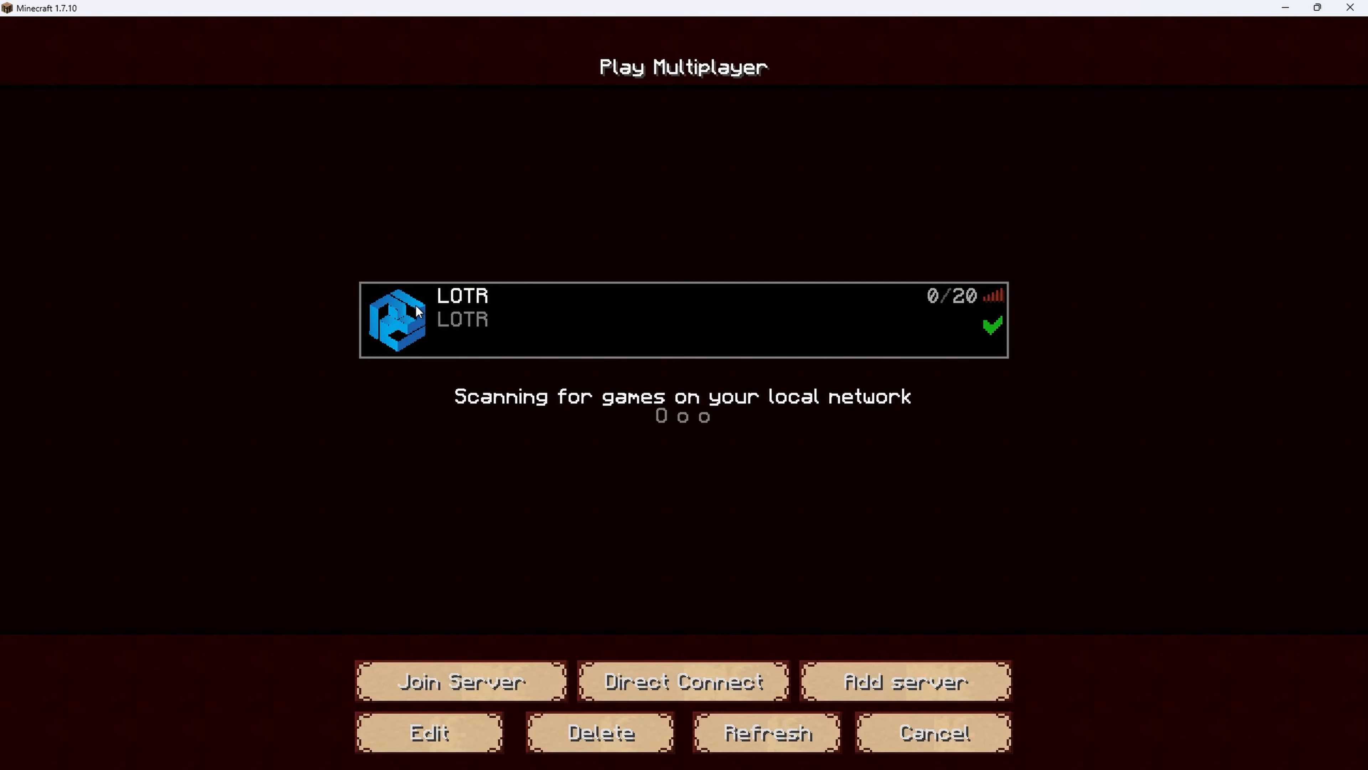
pyautogui.doubleClick(417, 322)
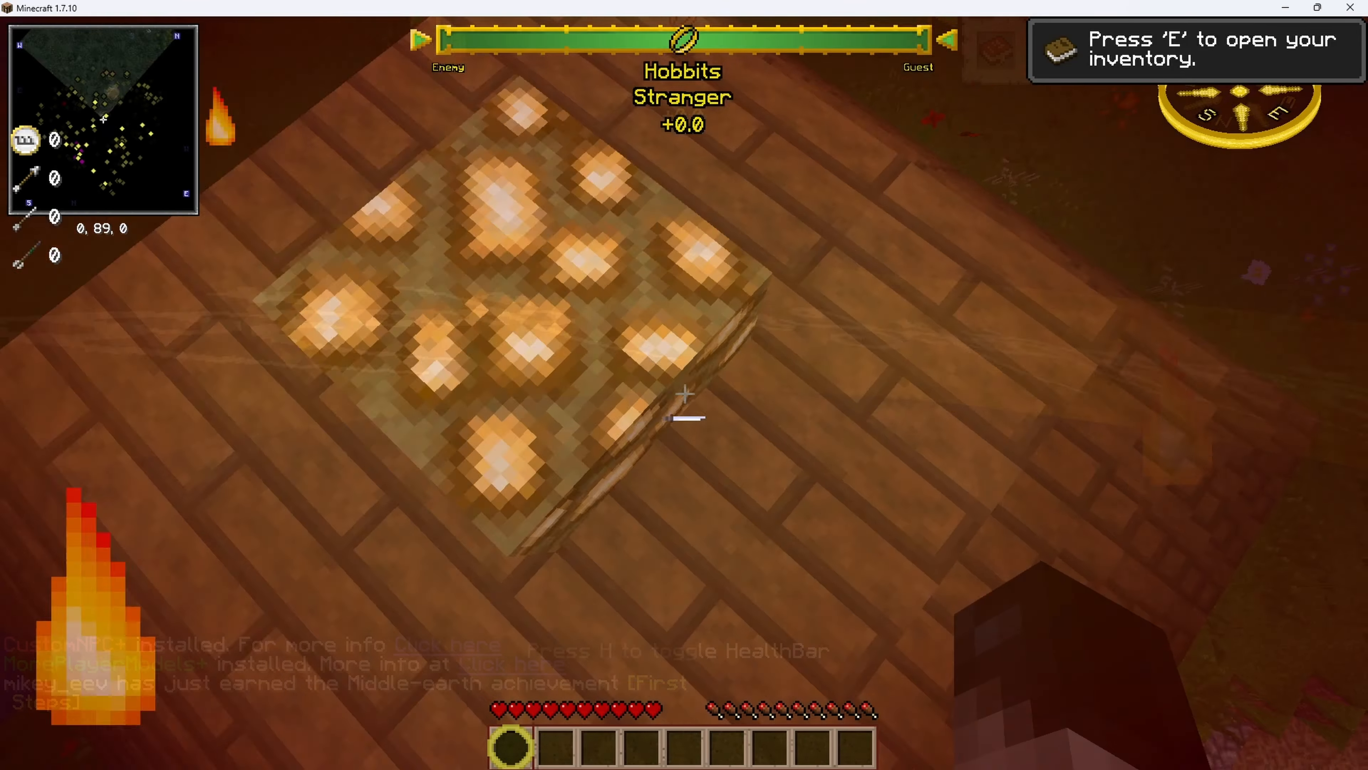
pyautogui.press('w')
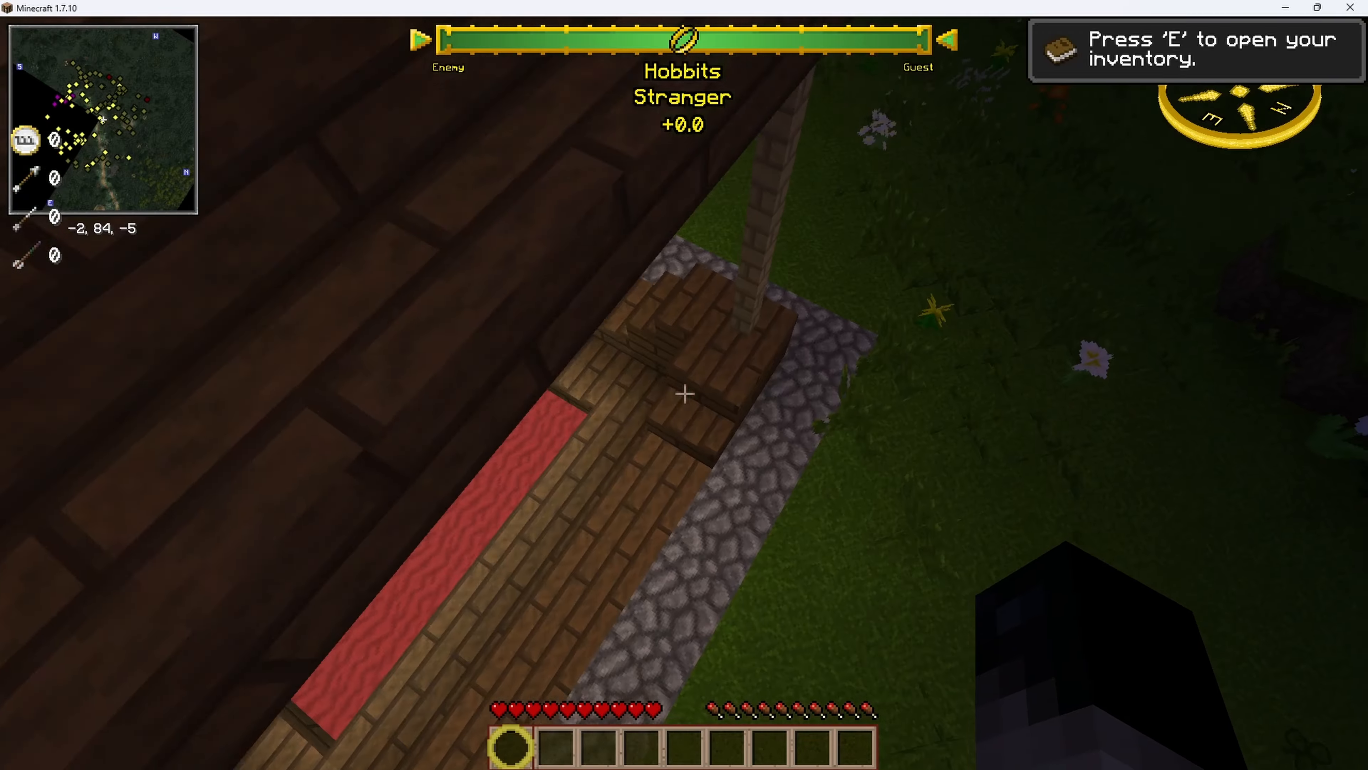
# - Walk into the spawn pavilion and up to Frodo standing on the stone pedestal
pyautogui.press('s')
pyautogui.press('w')
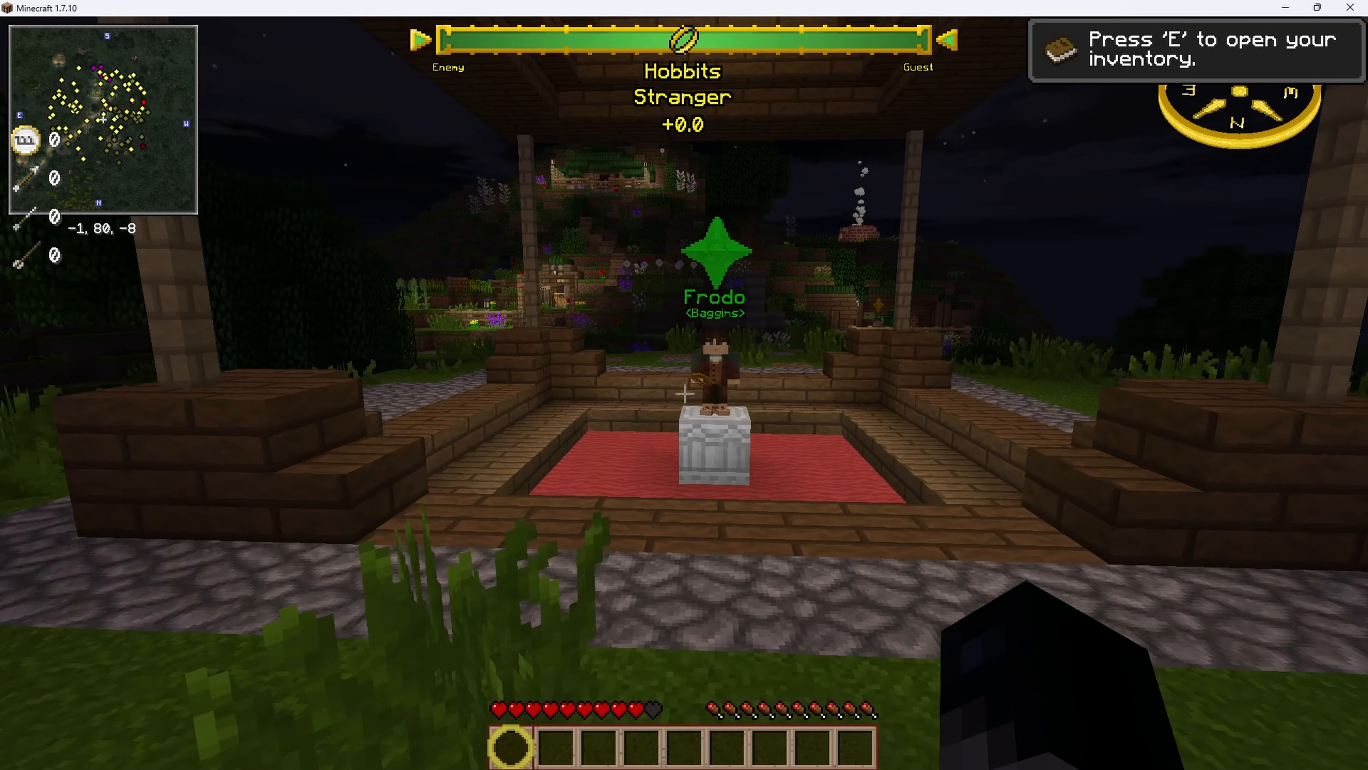
pyautogui.press('w')
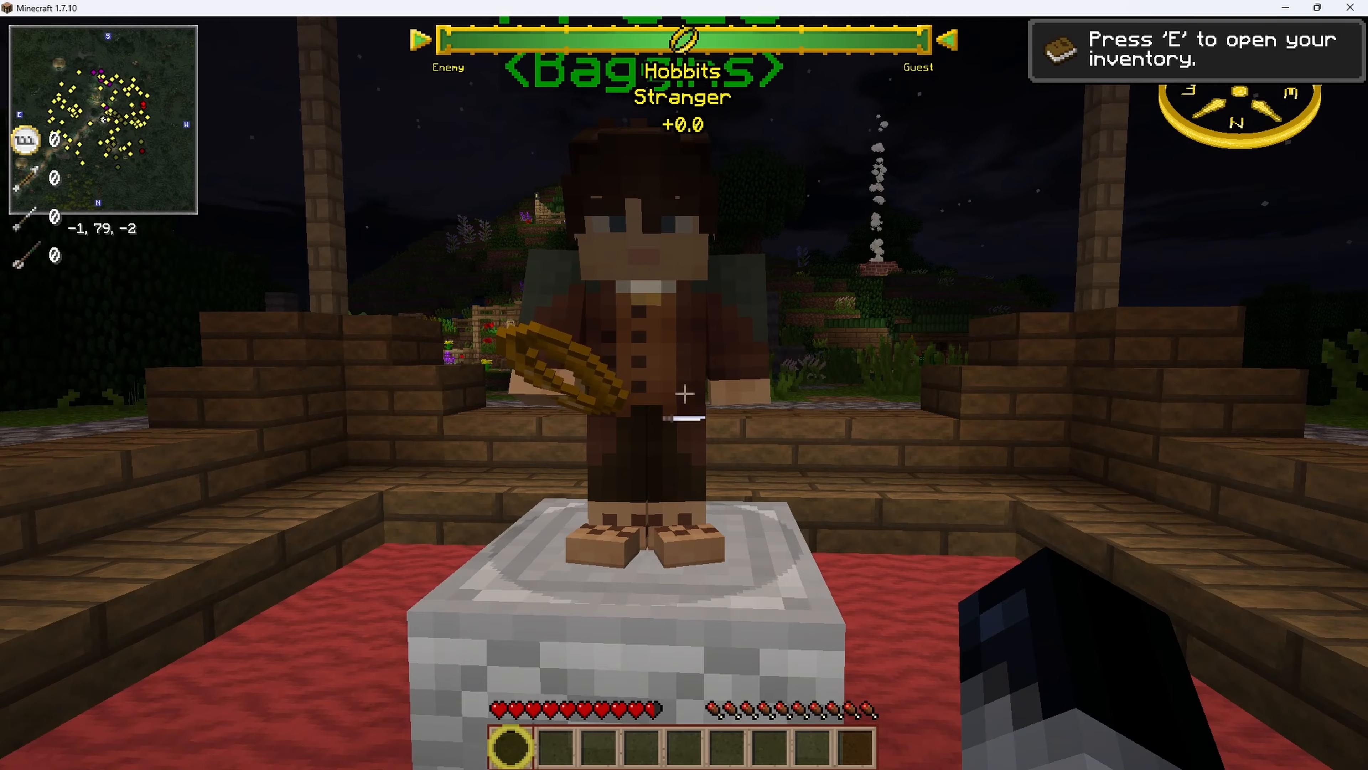
pyautogui.press('w')
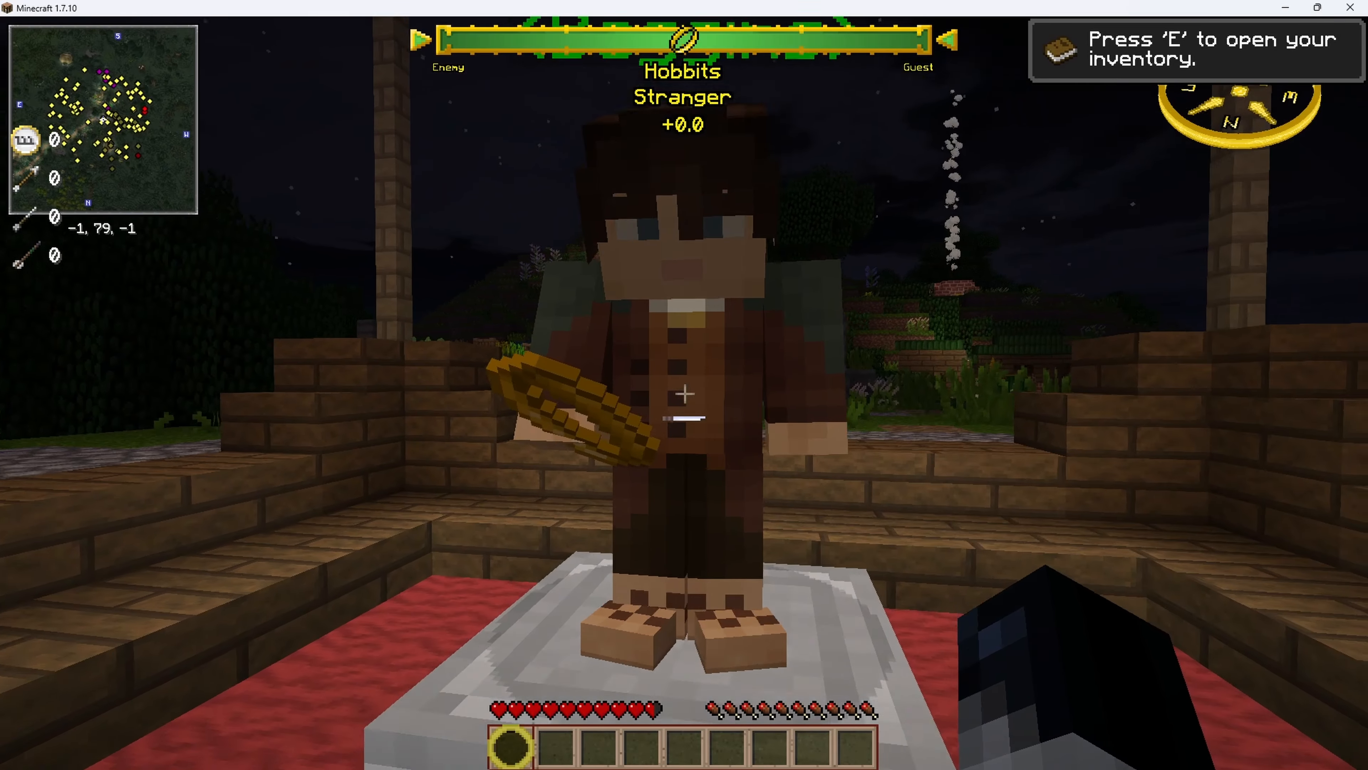
# - Step around Frodo's pedestal, talk to him, and end the conversation with Goodbye
pyautogui.press('s')
pyautogui.press('a')
pyautogui.press('w')
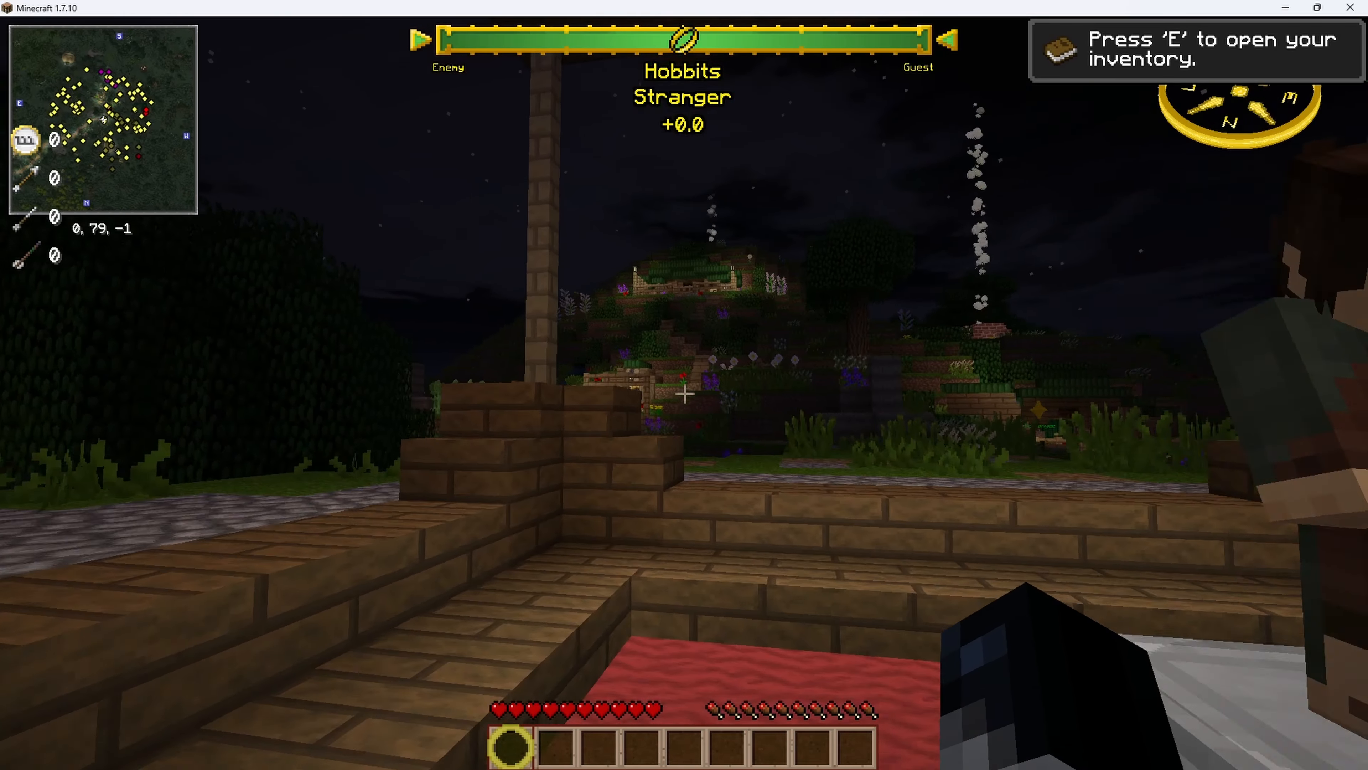
pyautogui.press('w')
pyautogui.rightClick(684, 394)
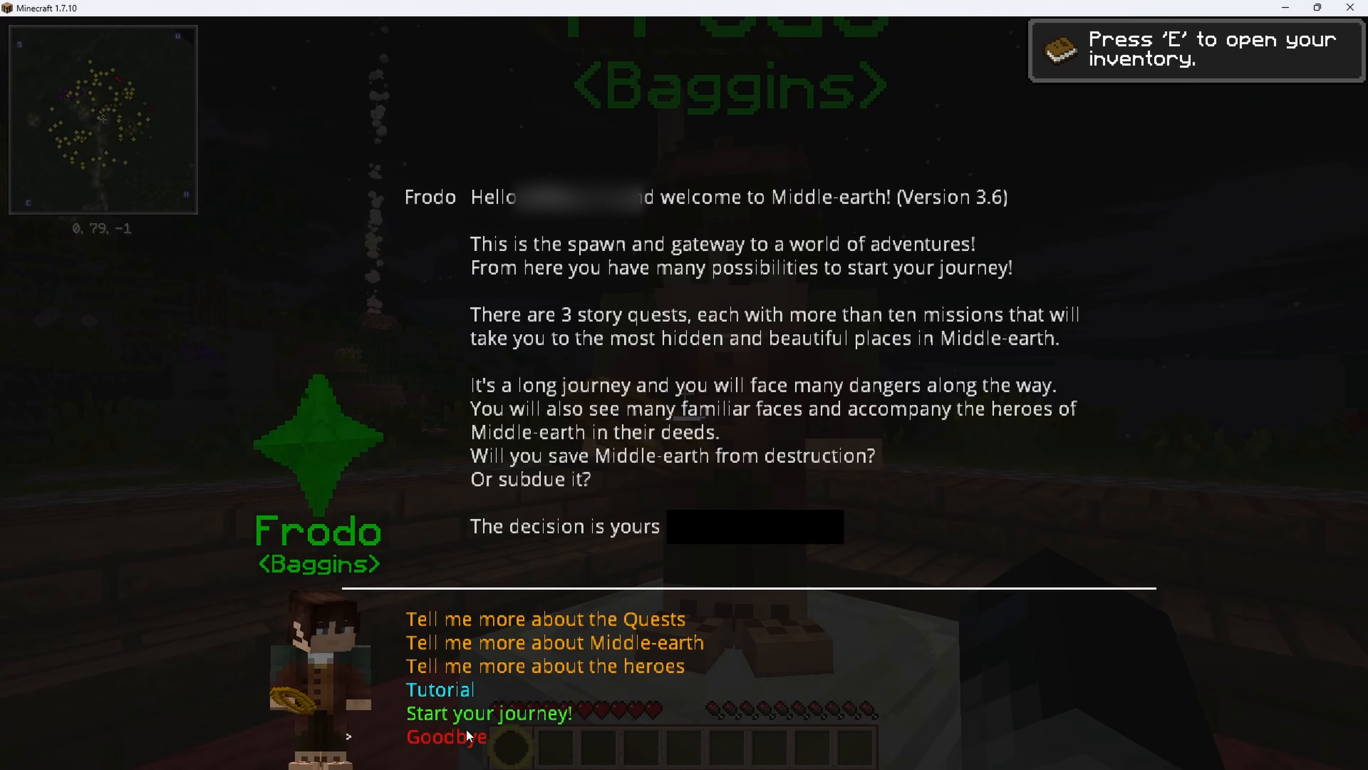
pyautogui.click(466, 743)
# - Walk from the pavilion past the pond to the fenced hobbit house with the green door and talk to Old Gamgee
pyautogui.press('w')
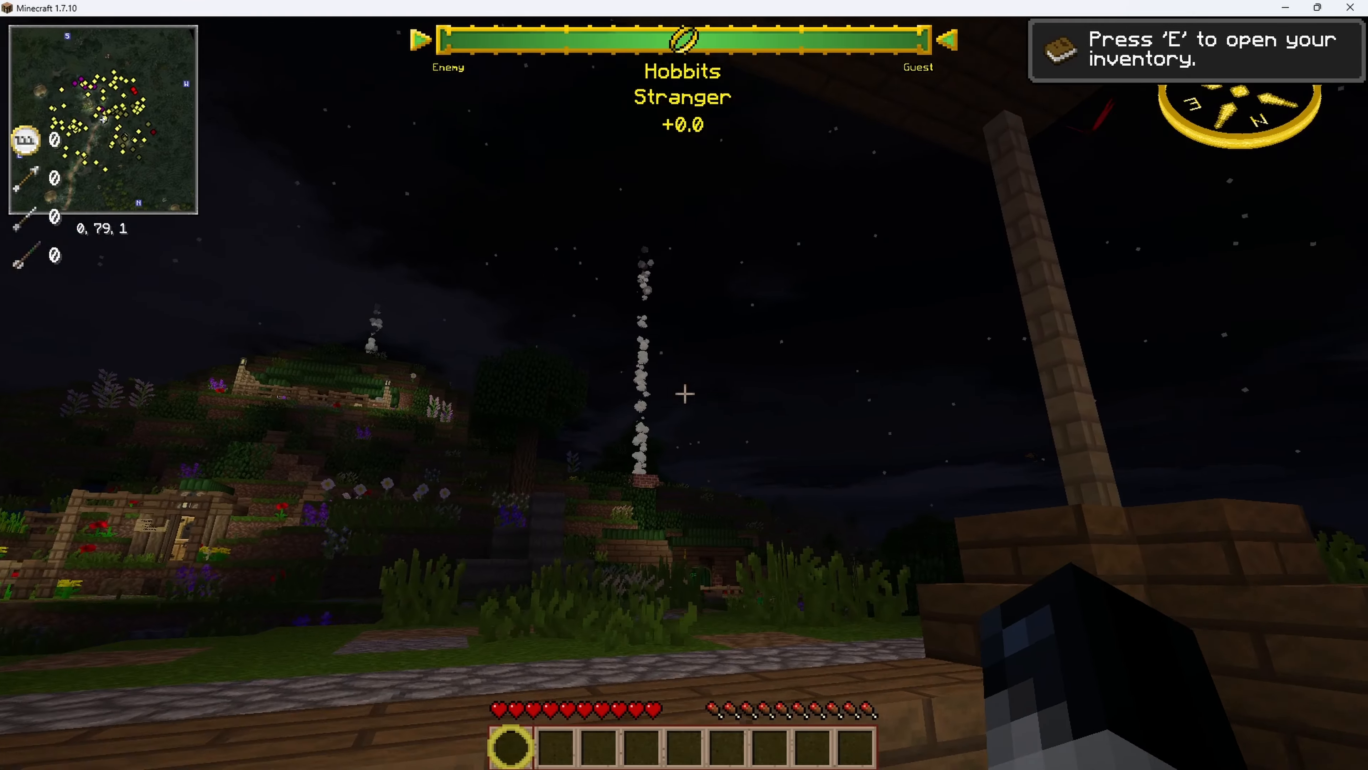
pyautogui.press('w')
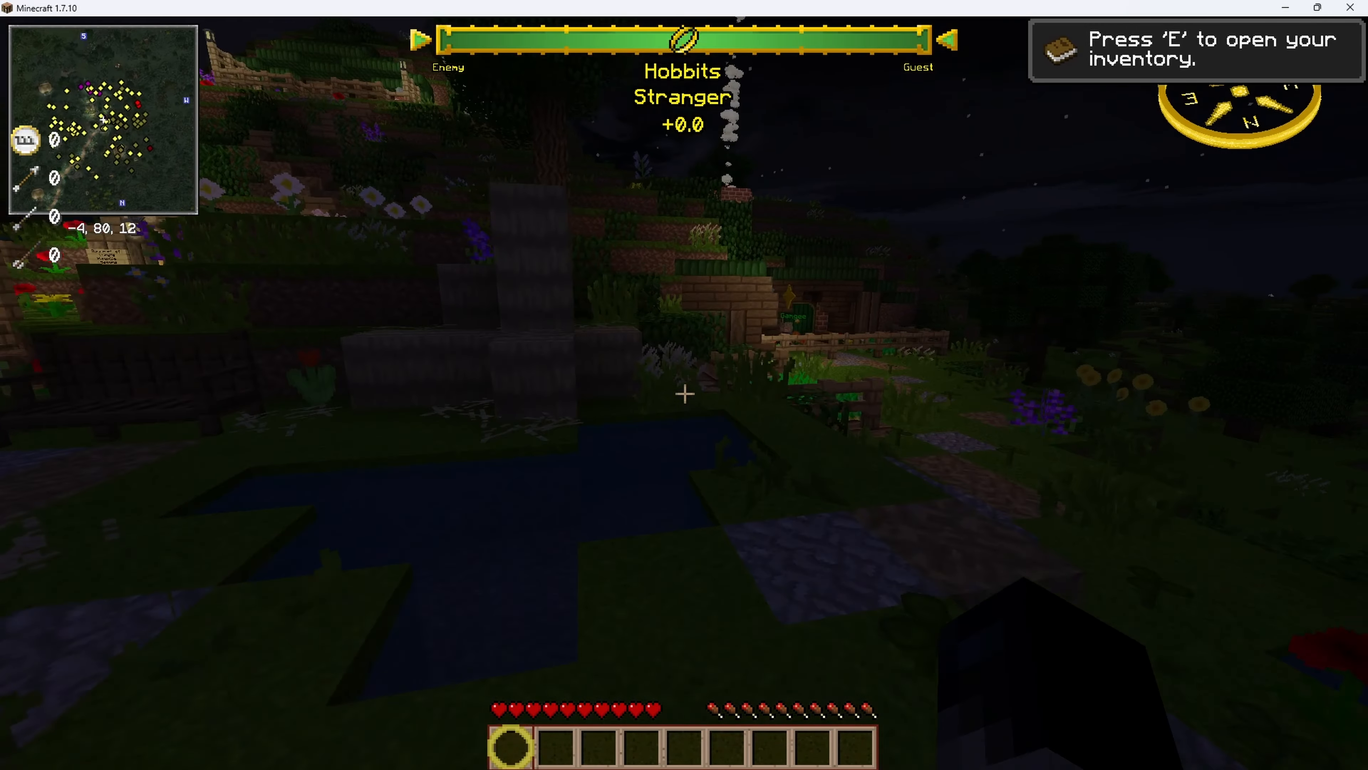
pyautogui.press('w')
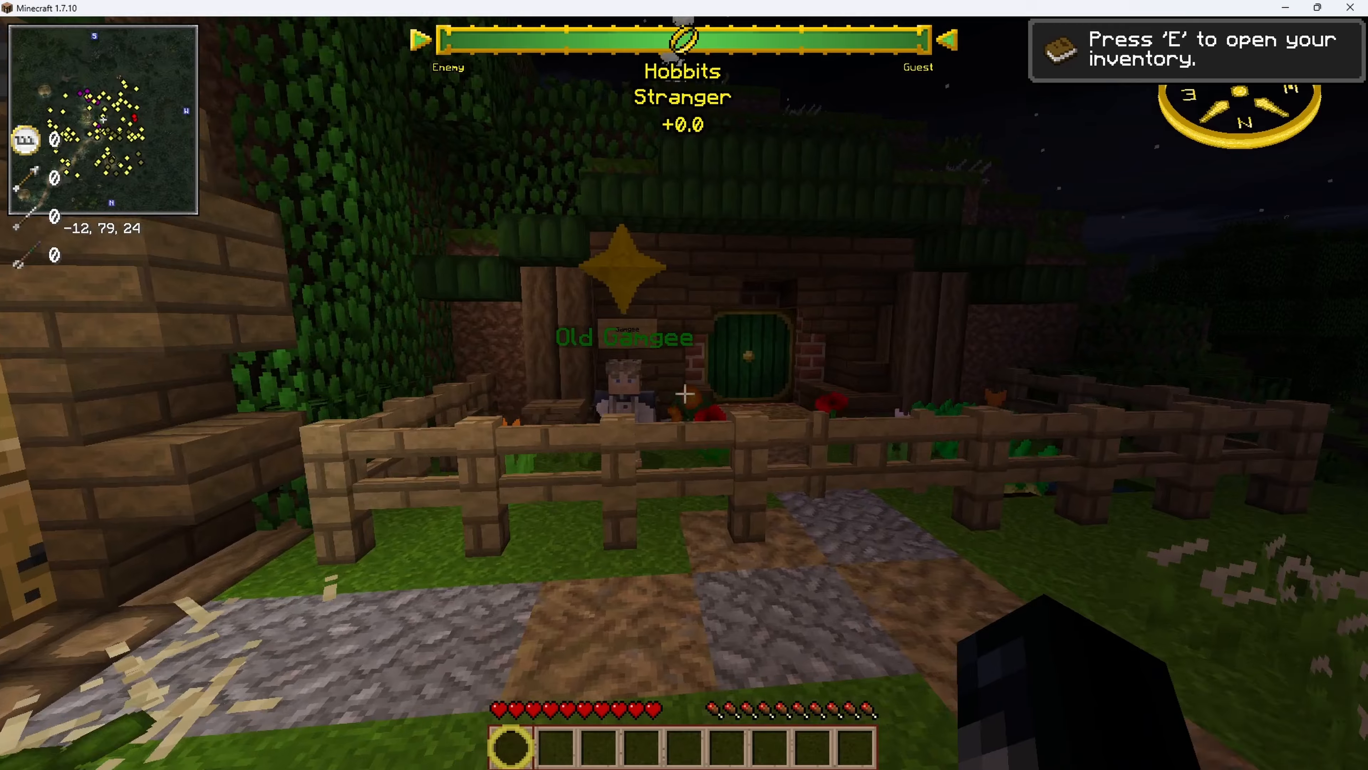
pyautogui.press('w')
pyautogui.rightClick(684, 394)
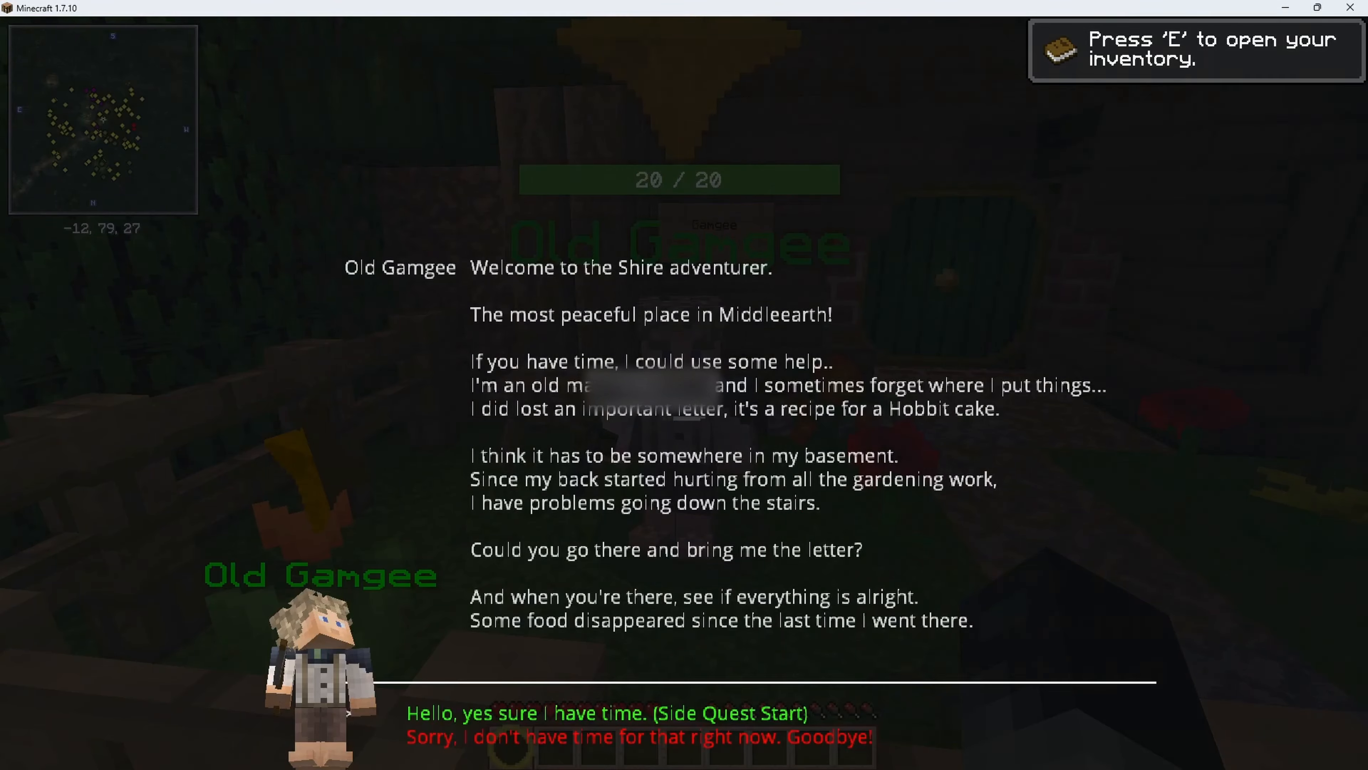